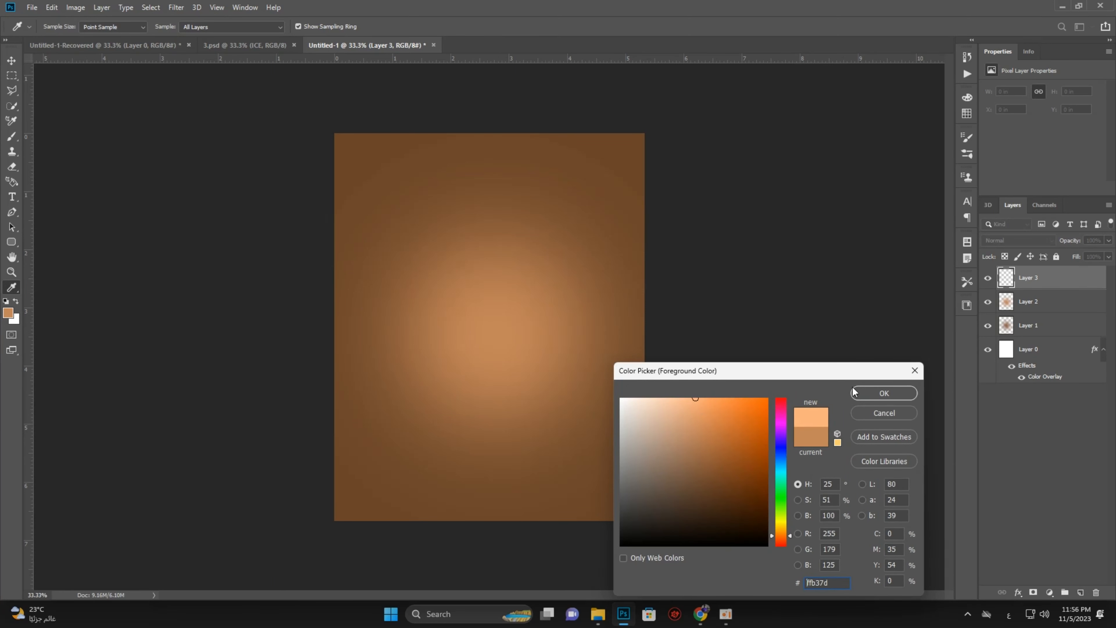
# Set the foreground colour to #ffb37d, paint a soft glow at the canvas centre on Layer 3, and reduce that layer's opacity
pyautogui.click(883, 392)
pyautogui.press('b')
pyautogui.press('[')
pyautogui.click(495, 338)
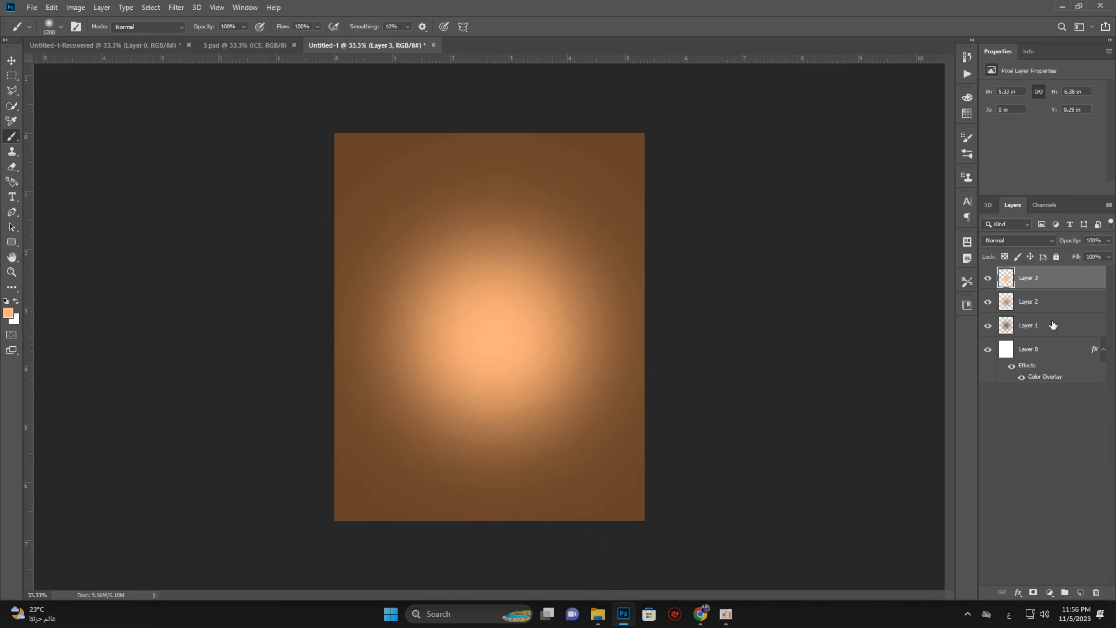
pyautogui.click(1108, 241)
pyautogui.moveTo(1108, 256); pyautogui.dragTo(1088, 255)
# Lock all four background layers, from Layer 3 down to Layer 0
pyautogui.click(12, 66)
pyautogui.click(12, 68)
pyautogui.click(750, 270)
pyautogui.click(1025, 285)
pyautogui.click(1056, 256)
pyautogui.click(1050, 300)
pyautogui.click(1056, 257)
pyautogui.click(1029, 326)
pyautogui.click(1057, 256)
pyautogui.click(1028, 349)
pyautogui.click(1056, 256)
pyautogui.moveTo(644, 244); pyautogui.dragTo(760, 315)
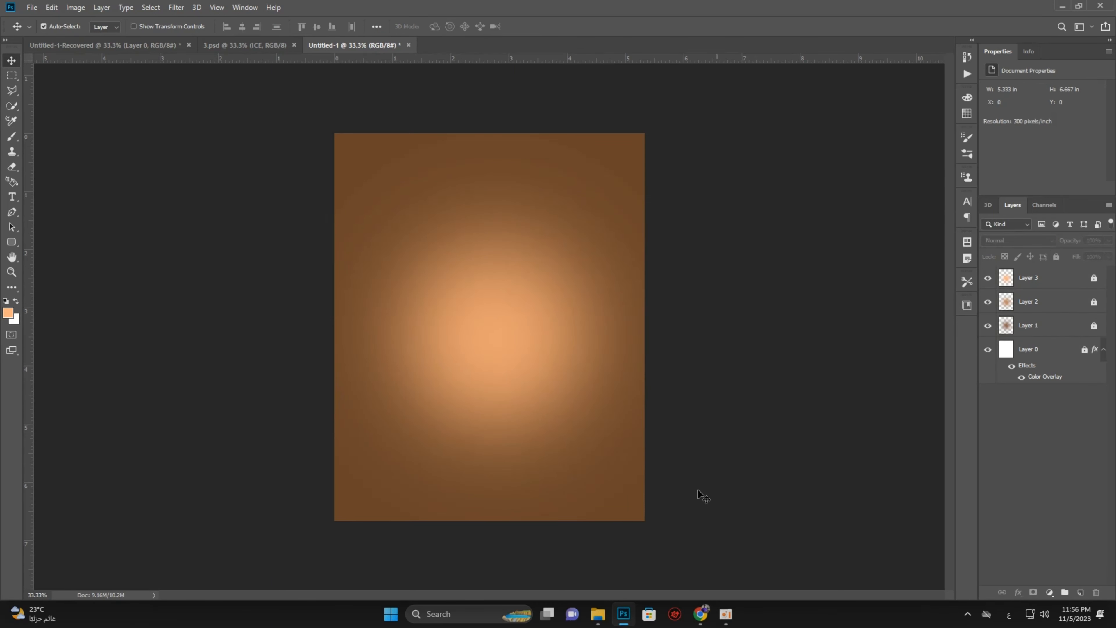
# Switch to File Explorer and place the bottle photo 51tskYKfrSS.jpg on the canvas
pyautogui.click(597, 616)
pyautogui.moveTo(120, 115); pyautogui.dragTo(493, 306)
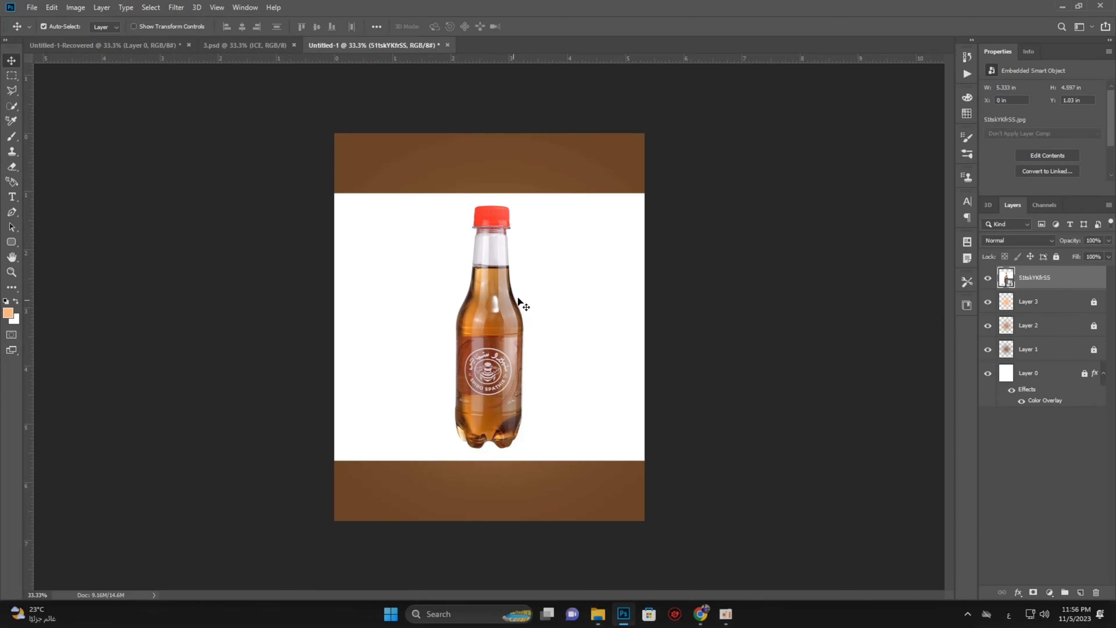
pyautogui.click(150, 7)
pyautogui.click(201, 120)
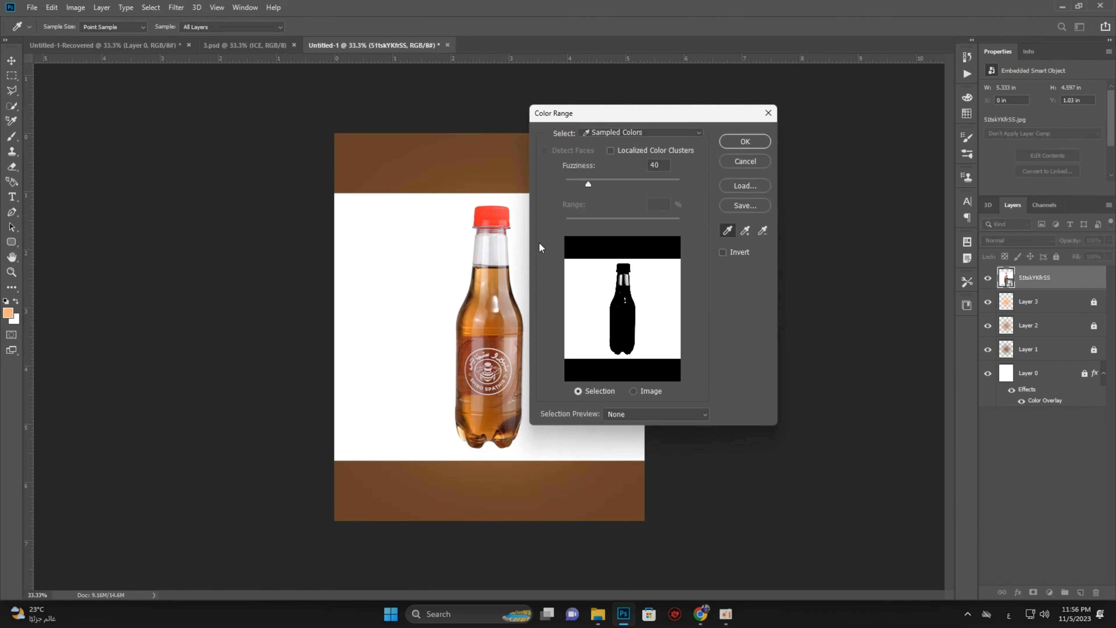
pyautogui.click(745, 161)
# Select the bottle with Select Subject and mask out the photo's white background
pyautogui.click(150, 7)
pyautogui.click(190, 143)
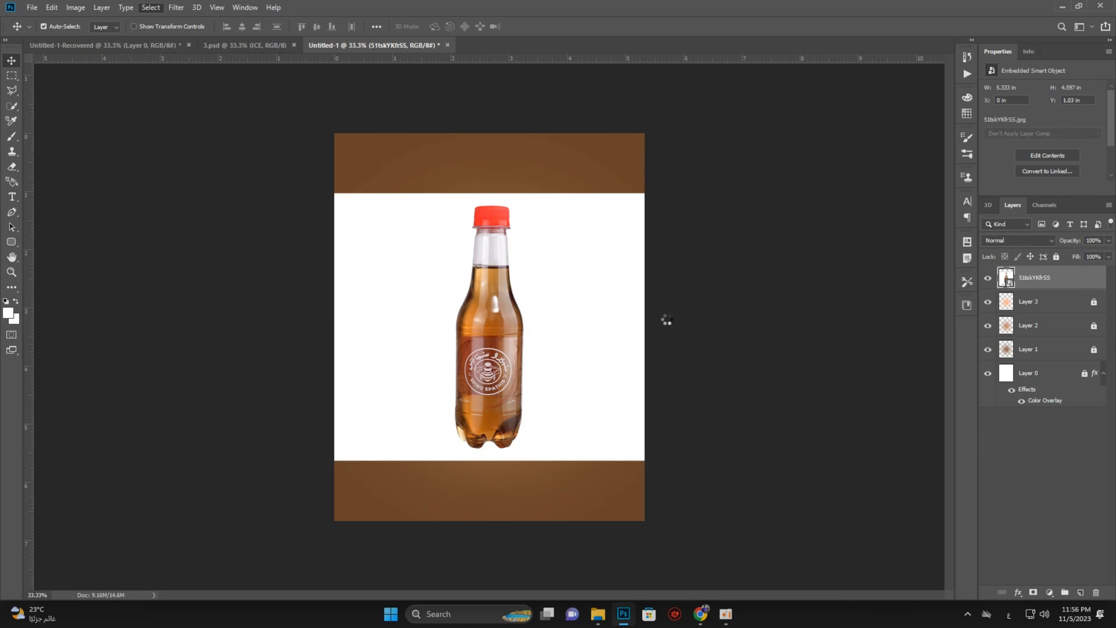
pyautogui.click(1032, 587)
# Draw a closed Pen path around the white fringe beside the label on the bottle's right edge and convert it to a selection
pyautogui.scroll(5, 520, 348)
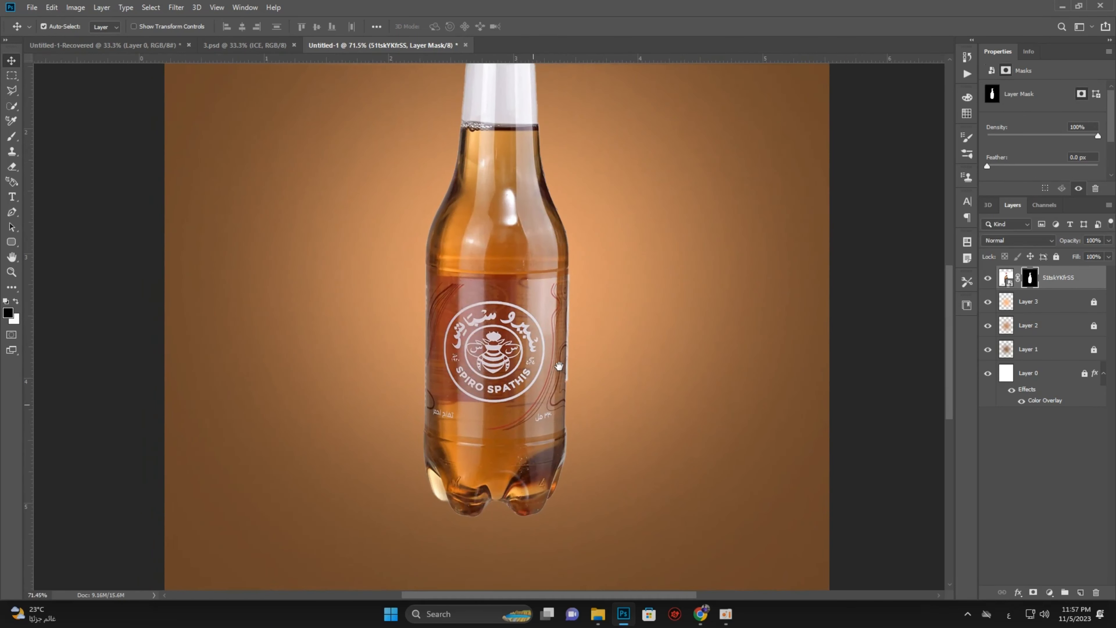
pyautogui.click(12, 213)
pyautogui.scroll(3, 586, 437)
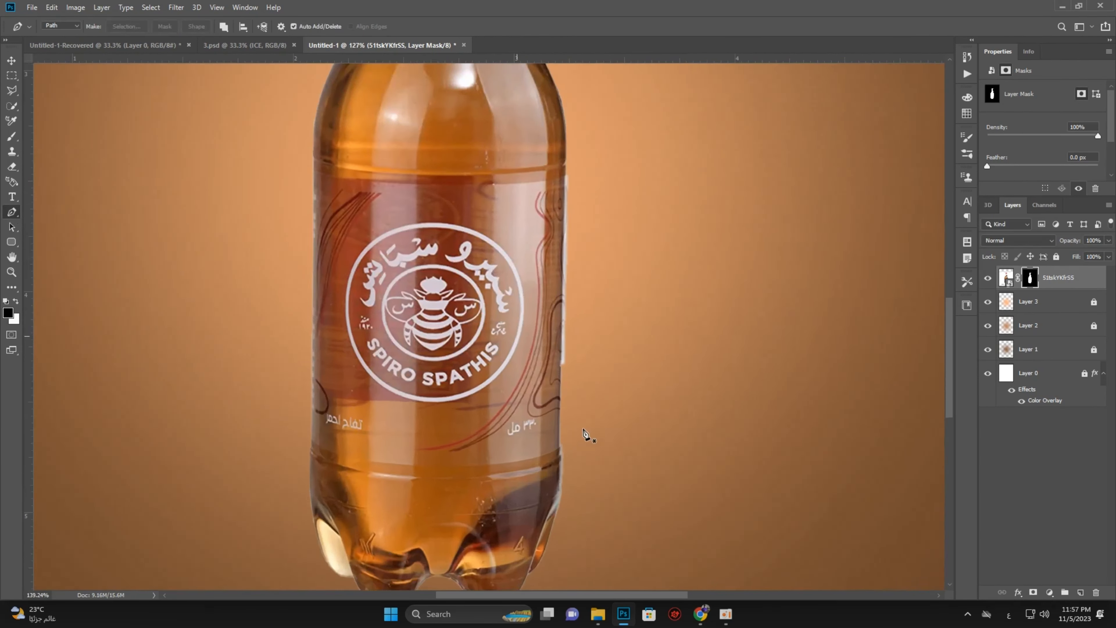
pyautogui.click(556, 349)
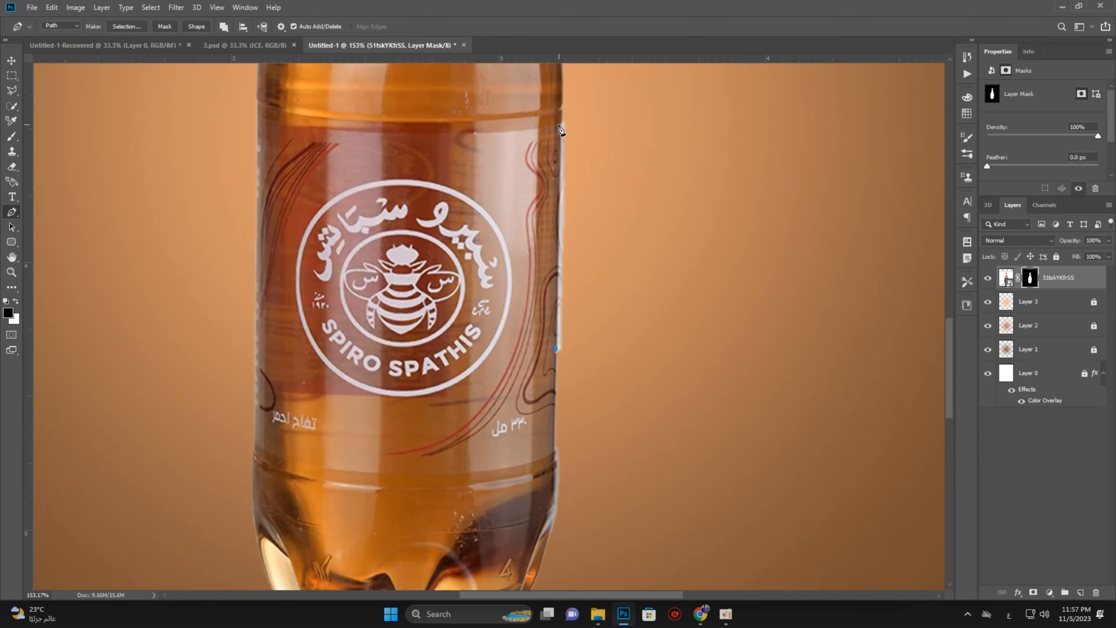
pyautogui.click(571, 108)
pyautogui.click(584, 125)
pyautogui.click(594, 196)
pyautogui.click(594, 260)
pyautogui.click(594, 313)
pyautogui.click(594, 341)
pyautogui.click(592, 352)
pyautogui.click(583, 359)
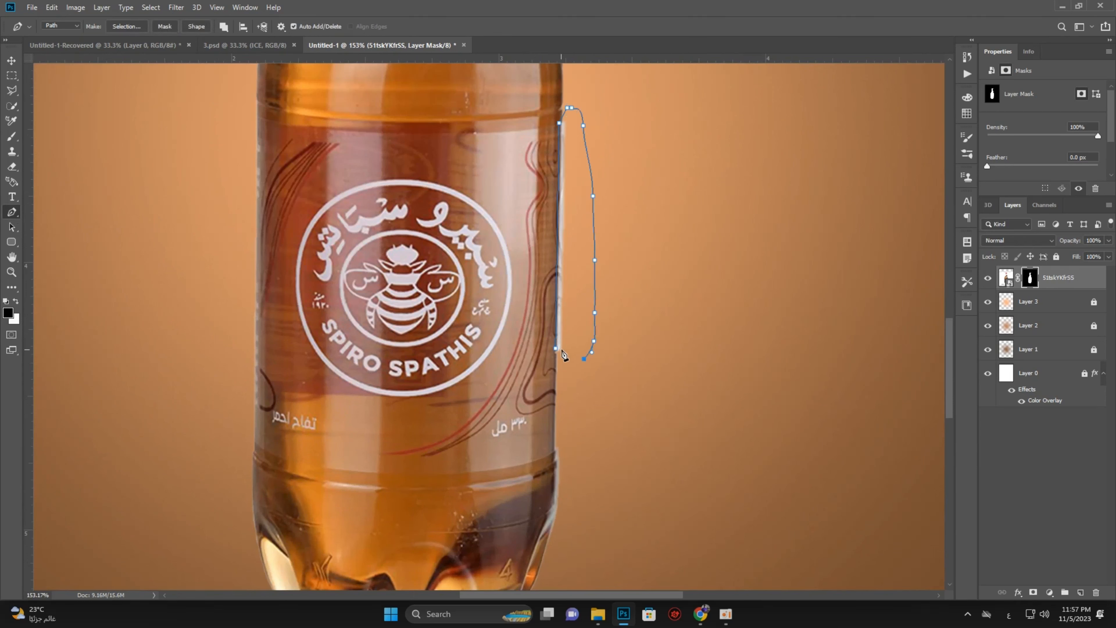
pyautogui.rightClick(571, 286)
pyautogui.click(616, 334)
pyautogui.press('Return')
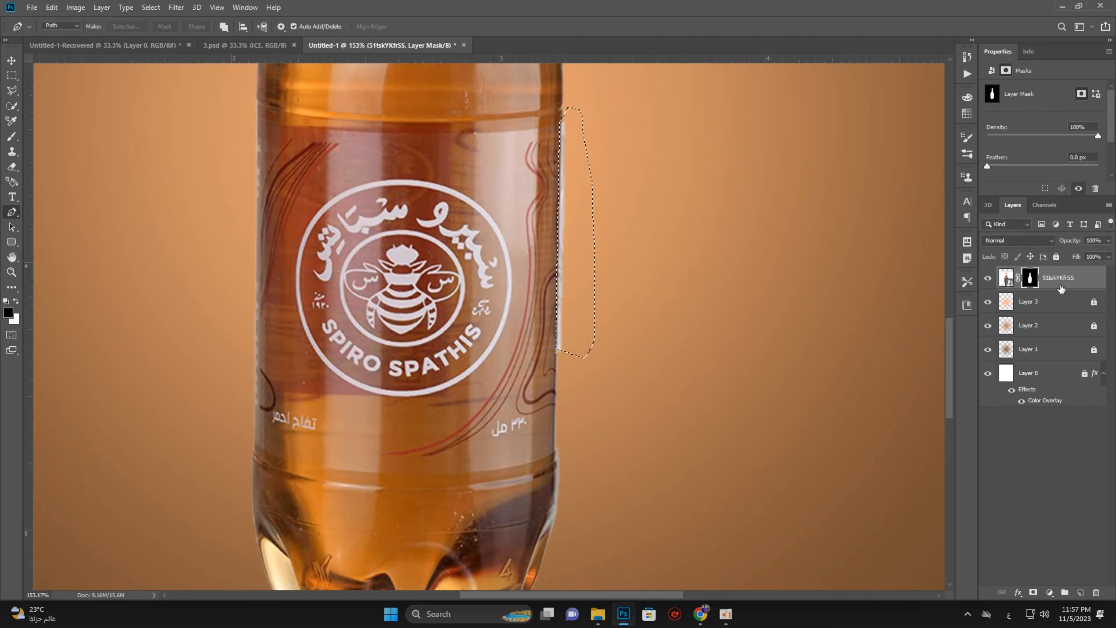
# Rasterize the bottle layer, delete the selected white fringe, and deselect
pyautogui.rightClick(1054, 278)
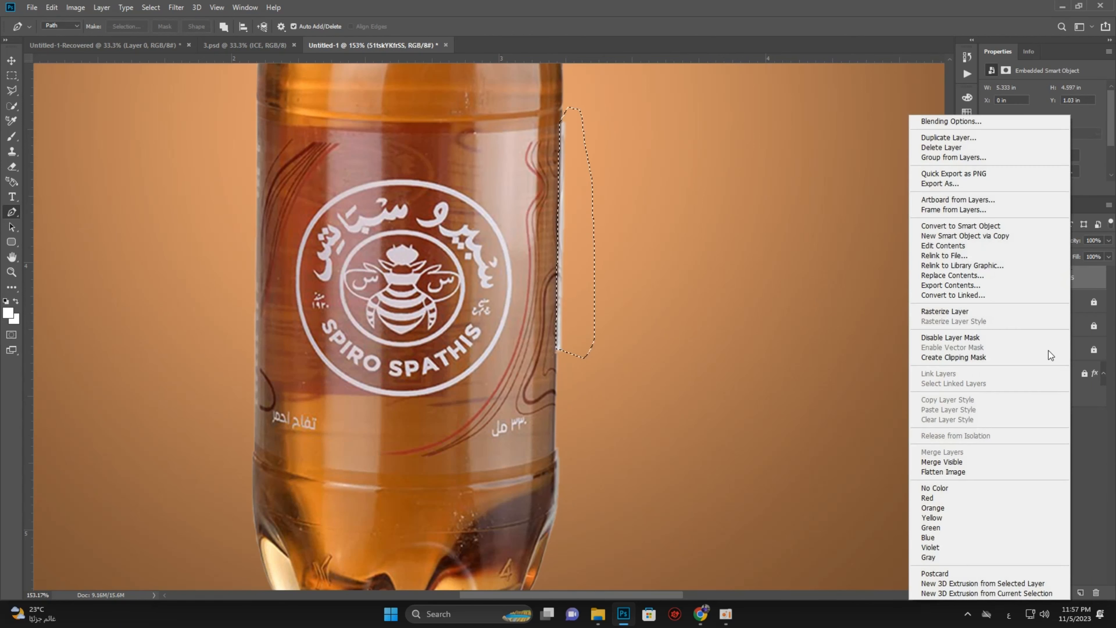
pyautogui.click(963, 311)
pyautogui.hotkey('ctrl', 'd')
# Clean up the fringe on the bottle's lower right edge using a small Pen path converted to a selection
pyautogui.moveTo(616, 324); pyautogui.dragTo(699, 244)
pyautogui.click(639, 422)
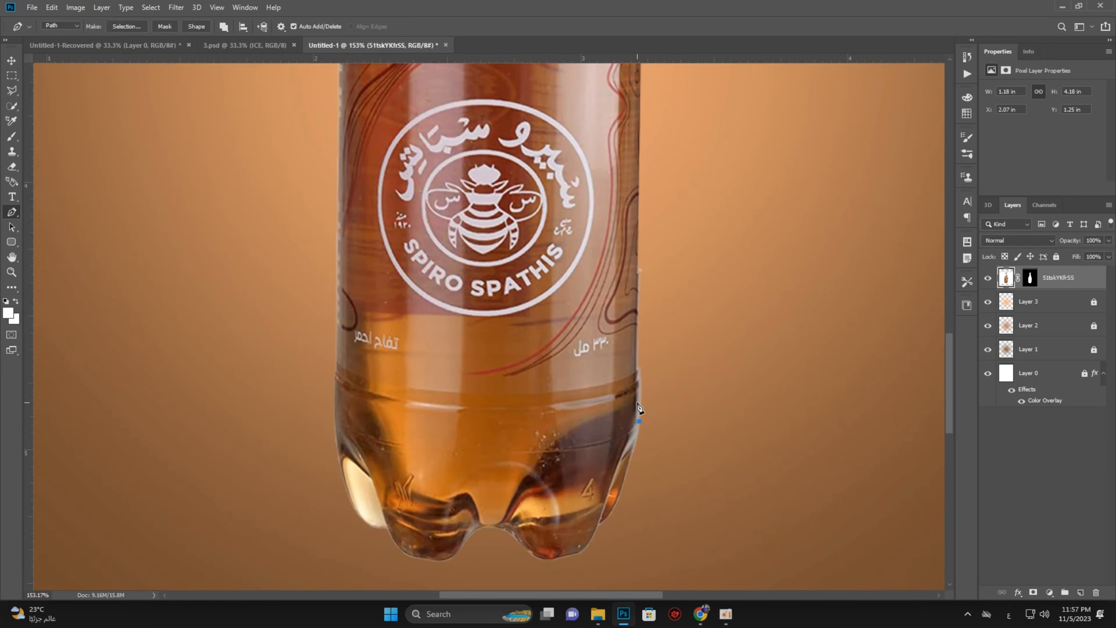
pyautogui.moveTo(639, 422); pyautogui.dragTo(654, 434)
pyautogui.rightClick(644, 409)
pyautogui.click(673, 186)
pyautogui.press('Return')
pyautogui.hotkey('ctrl', '0')
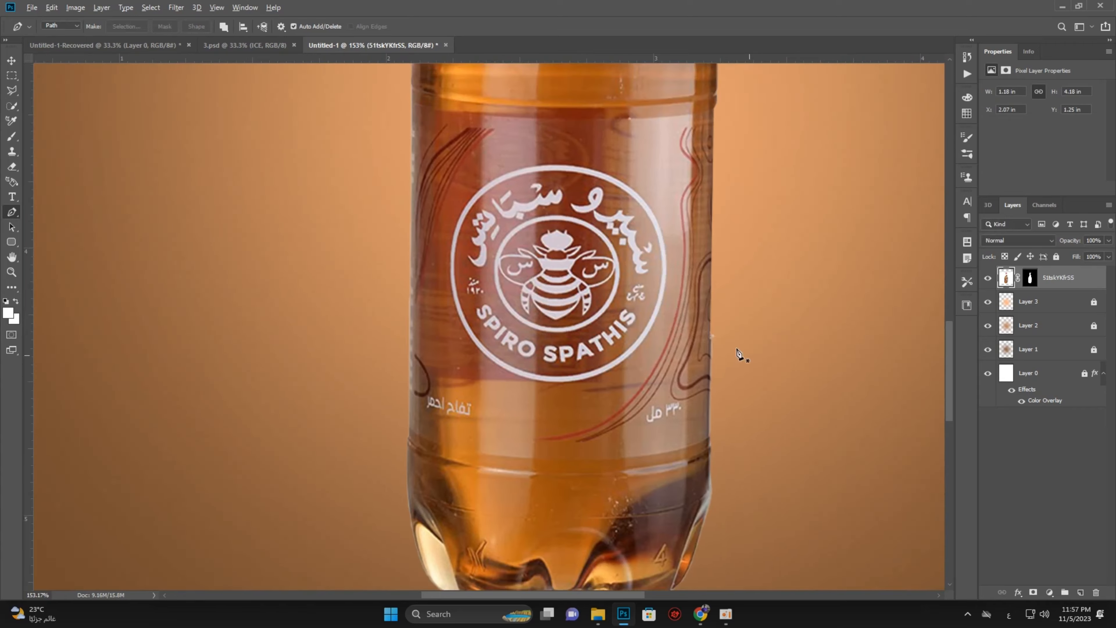
# Check the bottle's edges and convert the masked bottle layer to a smart object
pyautogui.scroll(6, 509, 313)
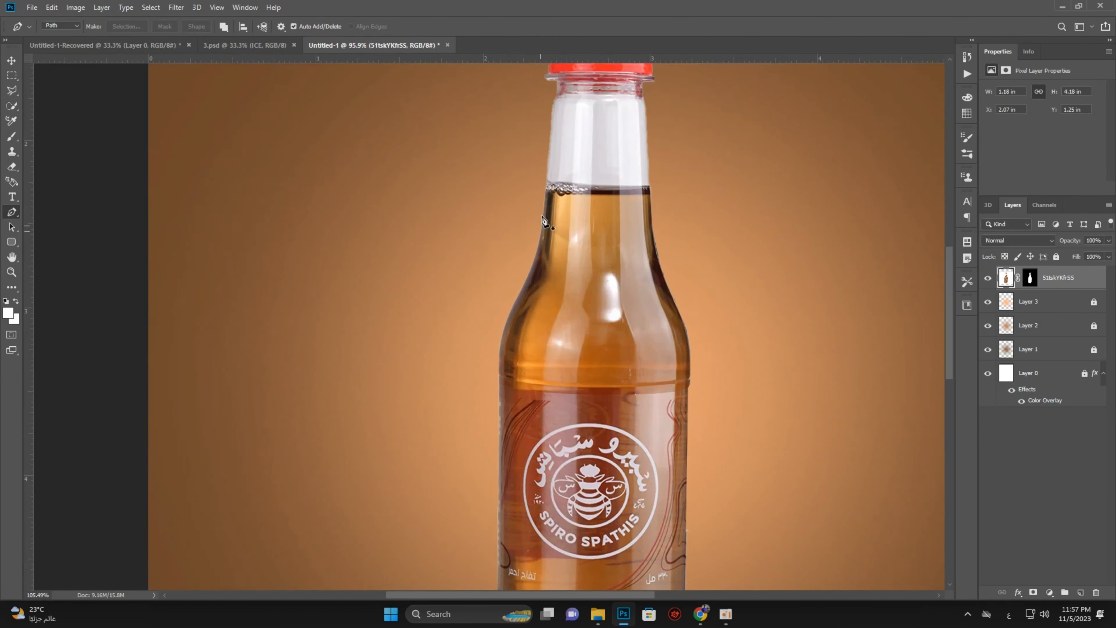
pyautogui.moveTo(510, 313); pyautogui.dragTo(545, 548)
pyautogui.scroll(-10, 672, 312)
pyautogui.scroll(1, 673, 311)
pyautogui.click(11, 60)
pyautogui.moveTo(613, 345); pyautogui.dragTo(526, 279)
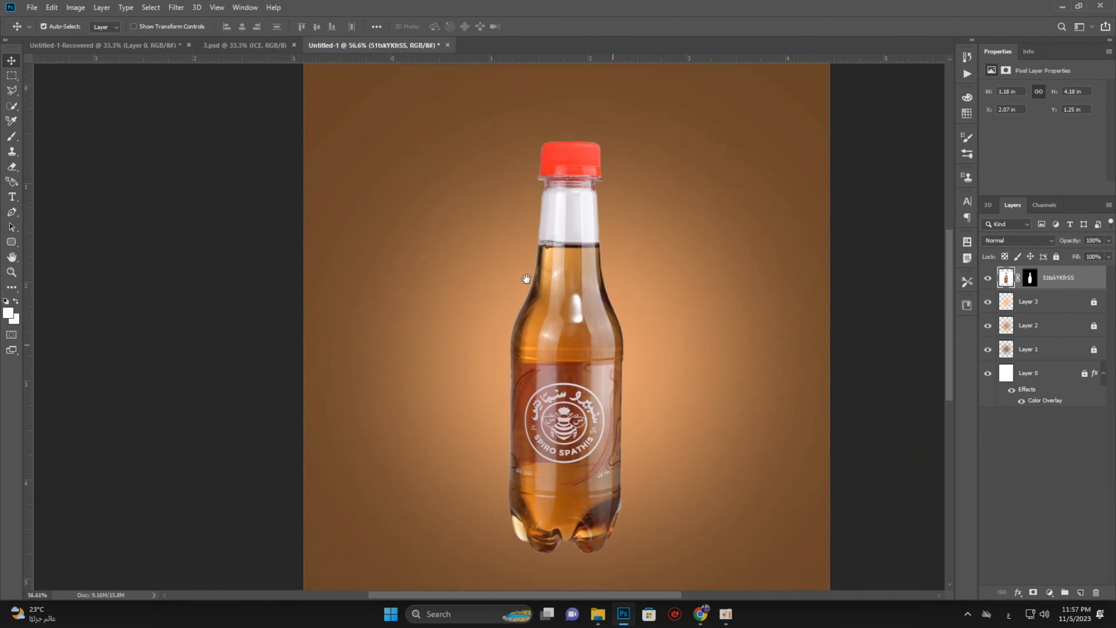
pyautogui.rightClick(1009, 276)
pyautogui.click(1007, 306)
pyautogui.rightClick(1094, 281)
pyautogui.click(1054, 283)
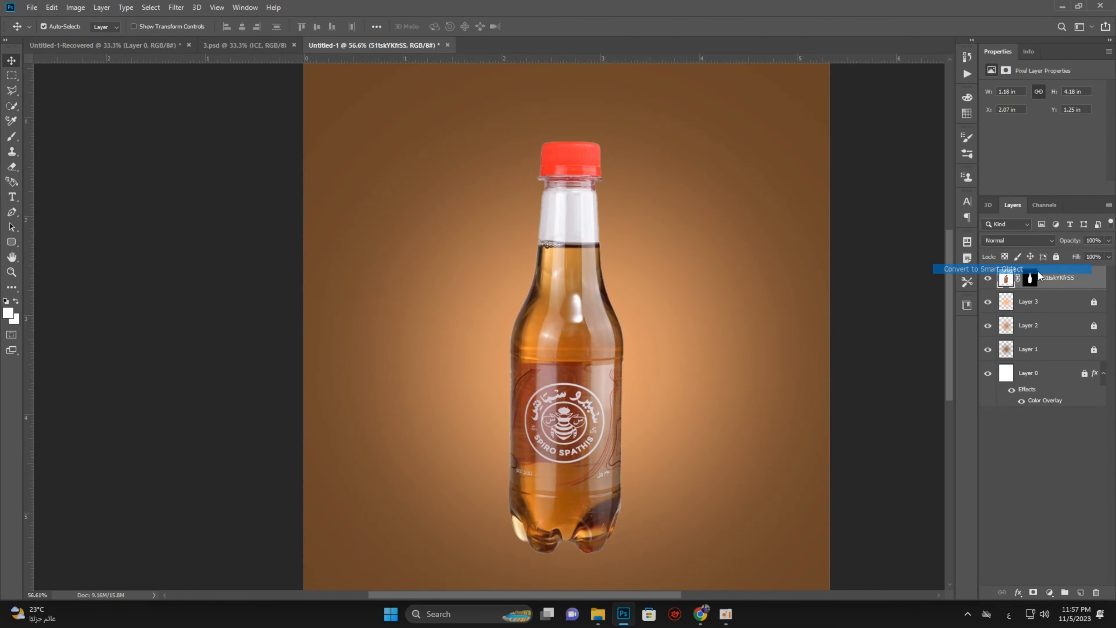
# Load the bottle's outline as a selection, refine it in Select and Mask with a 4 px radius, and output it to a new layer
pyautogui.rightClick(1007, 276)
pyautogui.click(1006, 305)
pyautogui.click(11, 106)
pyautogui.click(66, 117)
pyautogui.click(533, 25)
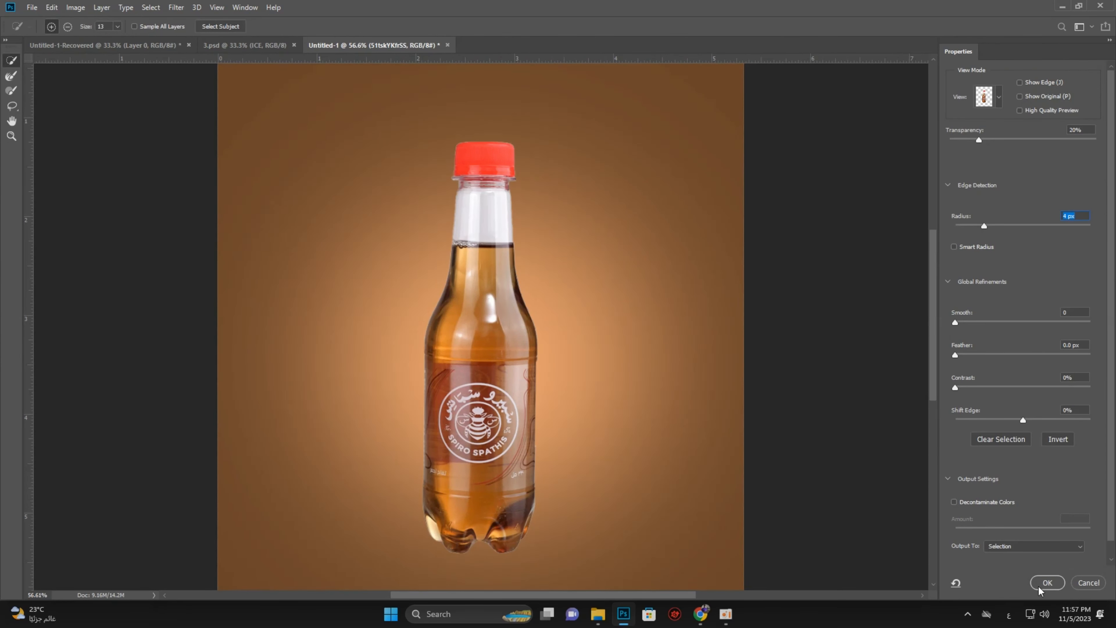
pyautogui.click(1029, 546)
pyautogui.click(1032, 564)
pyautogui.click(1047, 583)
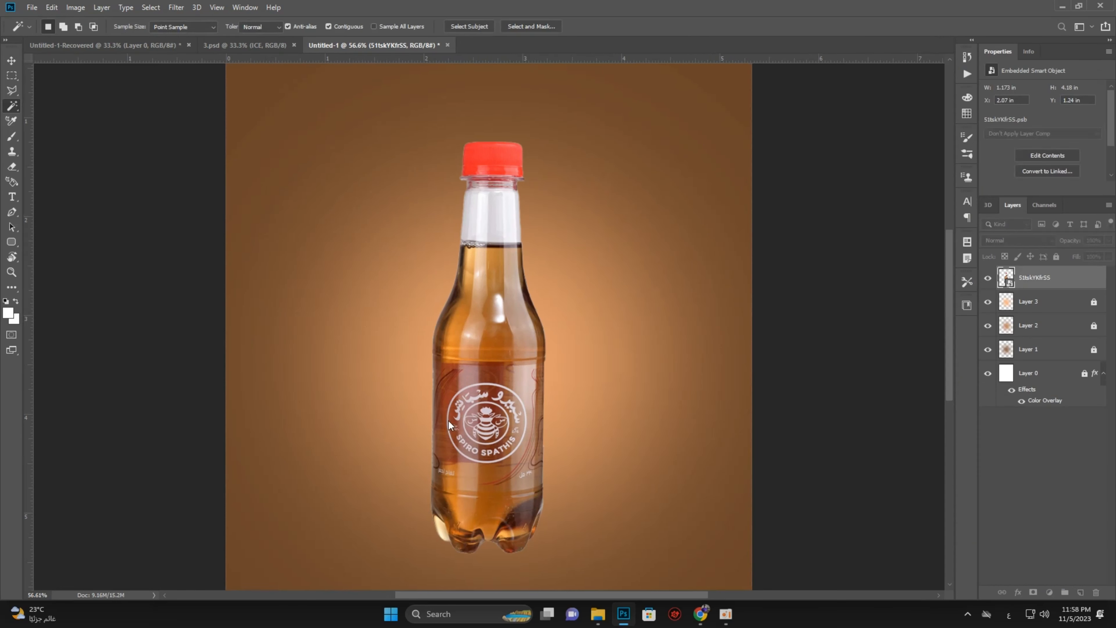
# Toggle the visibility of the bottle layers to check the refined cutout
pyautogui.click(12, 60)
pyautogui.click(987, 278)
pyautogui.click(988, 278)
pyautogui.click(988, 304)
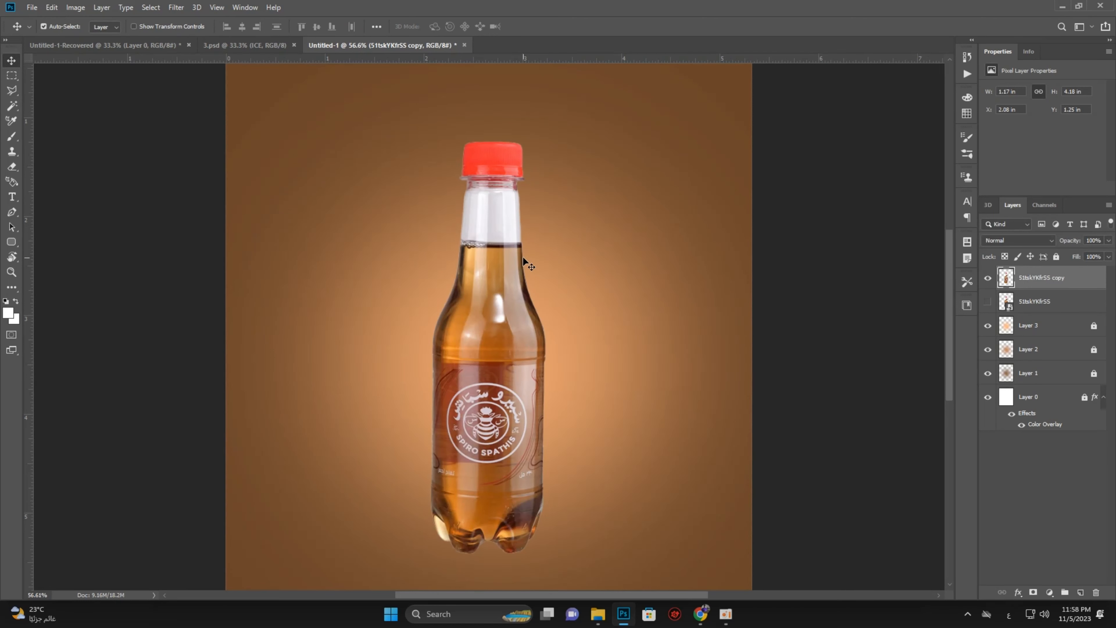
# Scale the bottle copy up proportionally to about 108%, roughly 4.52 in high
pyautogui.scroll(-6, 523, 257)
pyautogui.scroll(2, 518, 260)
pyautogui.scroll(-1, 457, 295)
pyautogui.scroll(2, 459, 303)
pyautogui.moveTo(484, 373); pyautogui.dragTo(483, 373)
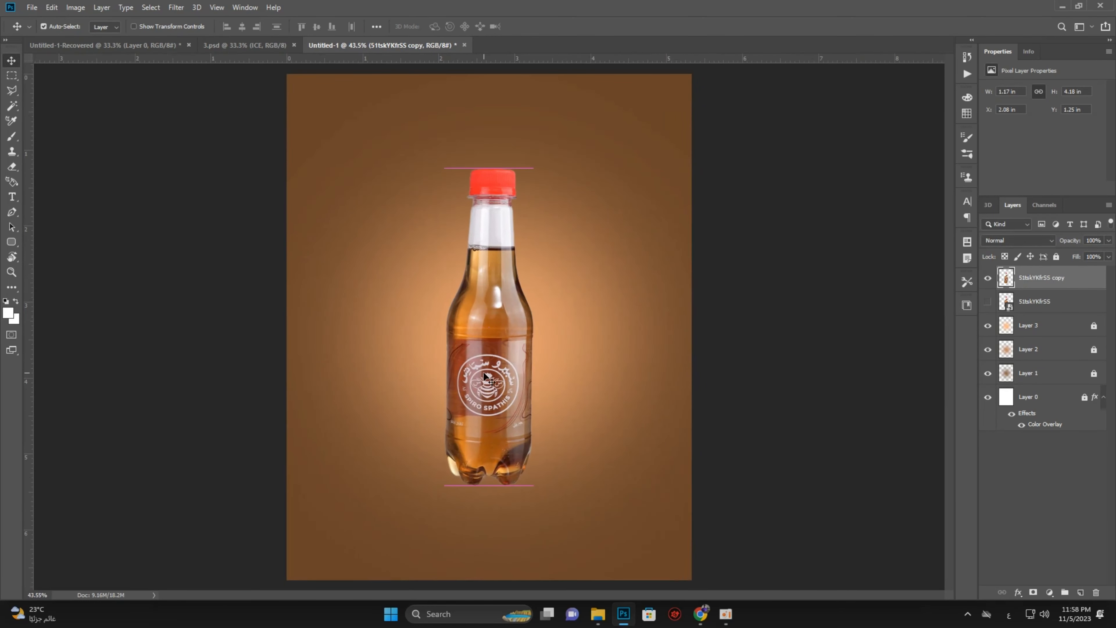
pyautogui.scroll(-1, 484, 373)
pyautogui.scroll(1, 483, 373)
pyautogui.scroll(-1, 484, 373)
pyautogui.scroll(1, 483, 373)
pyautogui.scroll(-1, 444, 400)
pyautogui.hotkey('ctrl', 't')
pyautogui.moveTo(489, 468); pyautogui.dragTo(497, 494)
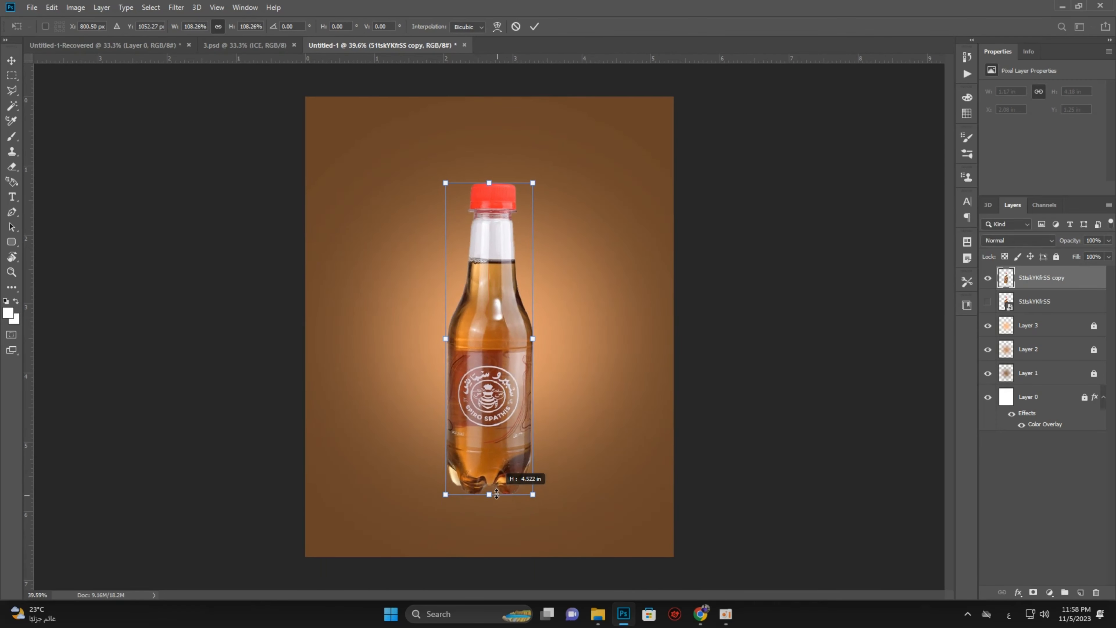
pyautogui.press('Return')
# Reposition the bottle vertically so it starts about 1.22 in below the canvas's upper edge
pyautogui.press('Down')
pyautogui.press('Down')
pyautogui.press('Down')
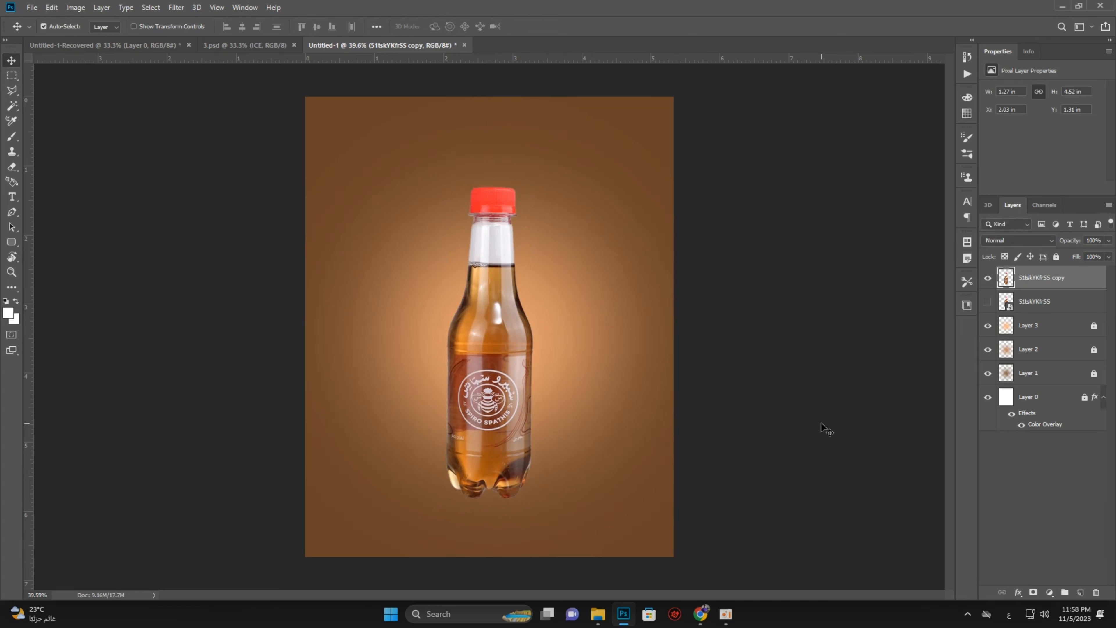
pyautogui.moveTo(514, 370); pyautogui.dragTo(515, 365)
# Draw a Pen path around the clear glass neck between the cap and the liquid, and convert it to a selection
pyautogui.scroll(5, 535, 258)
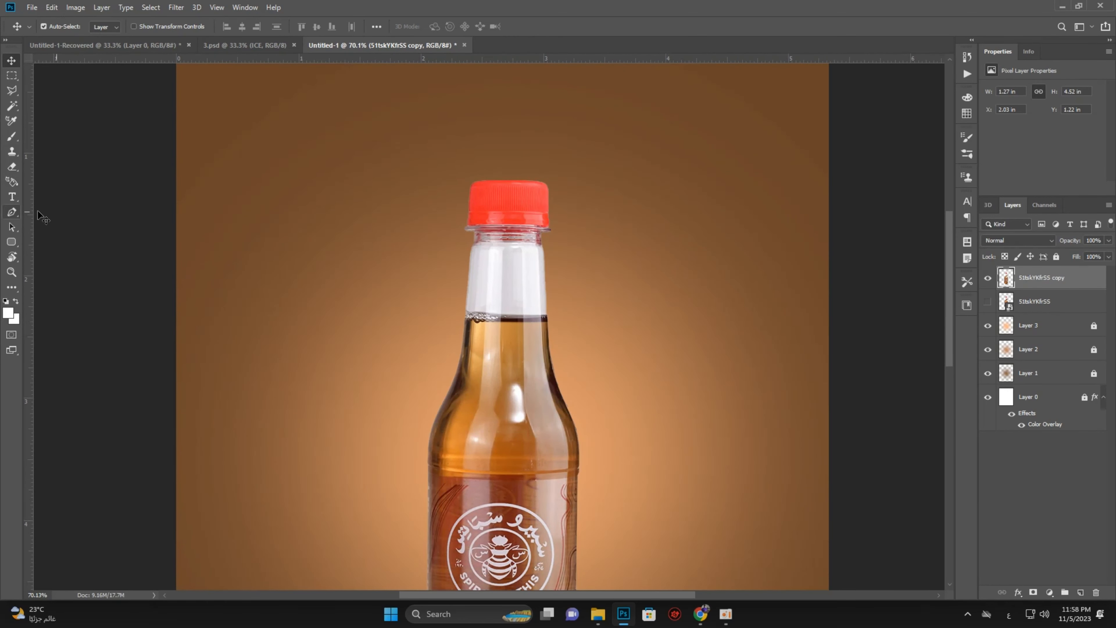
pyautogui.click(12, 212)
pyautogui.scroll(3, 559, 311)
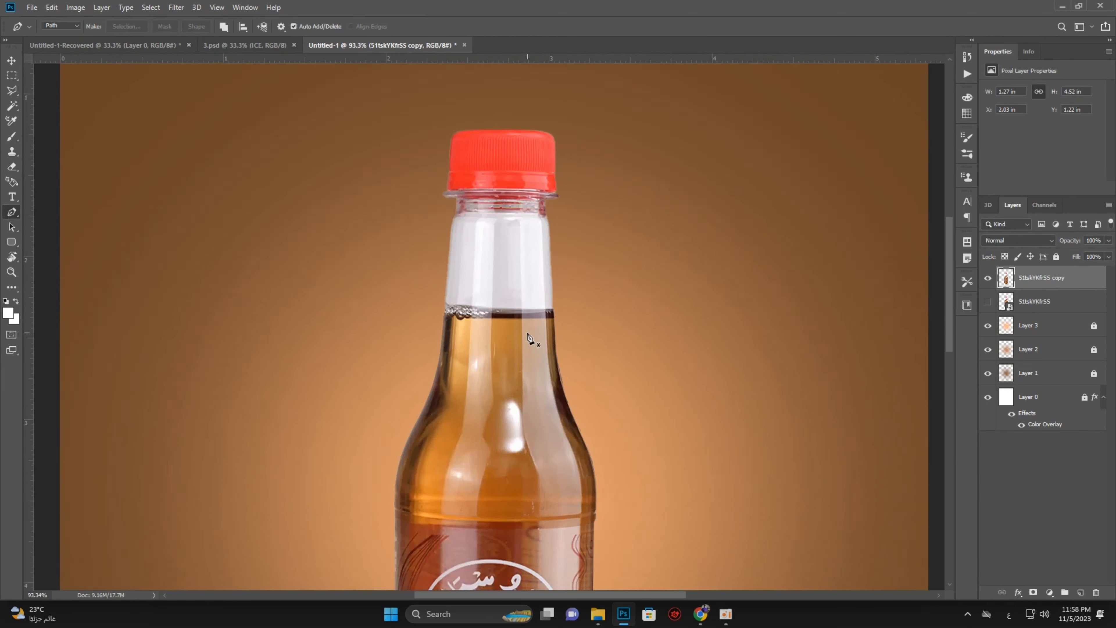
pyautogui.click(555, 305)
pyautogui.click(434, 304)
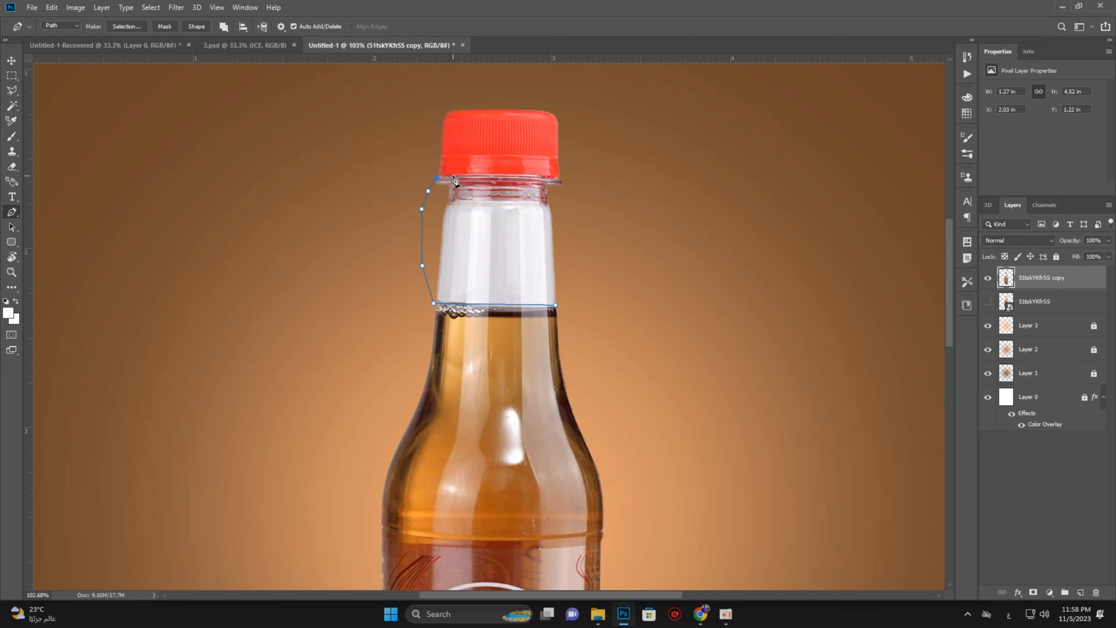
pyautogui.click(554, 178)
pyautogui.click(576, 177)
pyautogui.click(598, 221)
pyautogui.rightClick(530, 248)
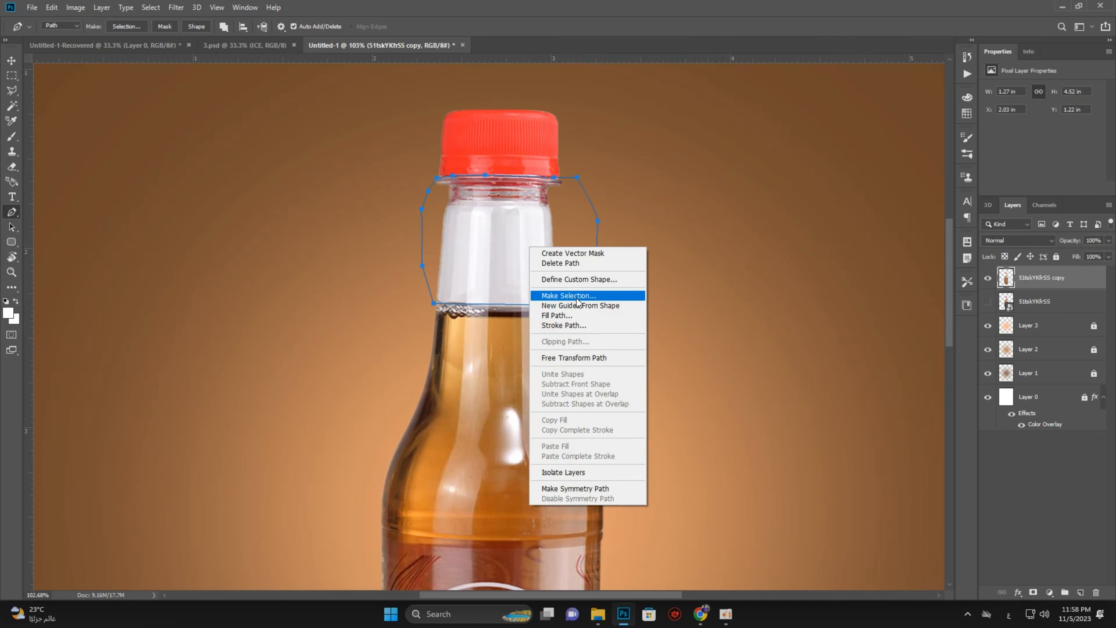
pyautogui.click(579, 297)
pyautogui.press('Return')
# Cut the selected glass neck out of the bottle onto its own layer
pyautogui.press('l')
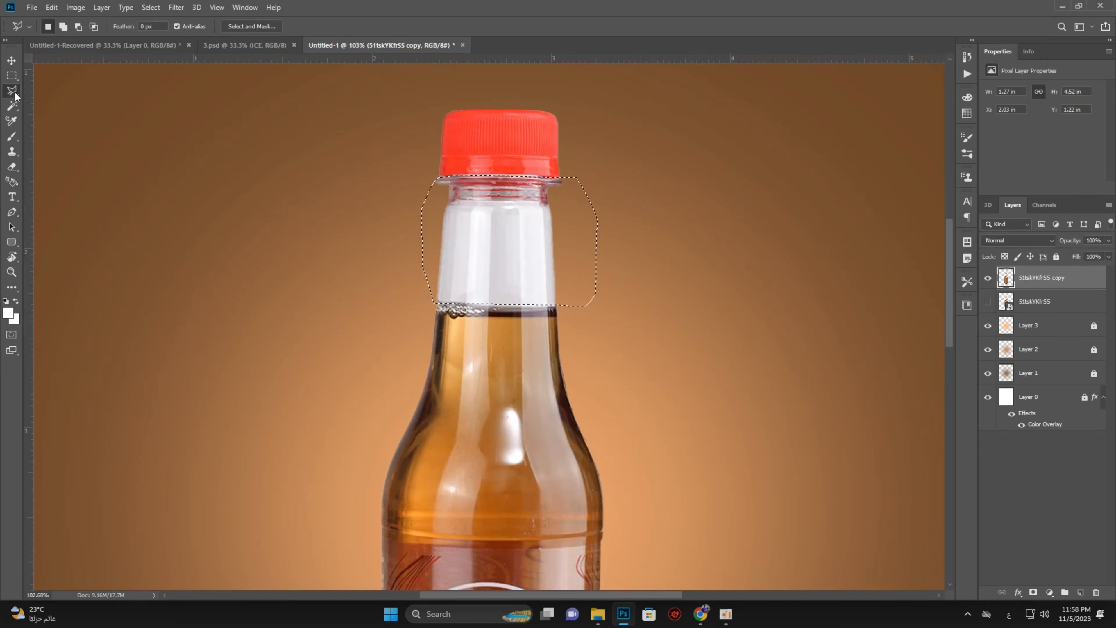
pyautogui.rightClick(498, 238)
pyautogui.click(571, 327)
# Check the separated neck layer by toggling its visibility and test-moving it, undoing each move
pyautogui.click(988, 279)
pyautogui.click(987, 279)
pyautogui.press('v')
pyautogui.moveTo(495, 253); pyautogui.dragTo(551, 236)
pyautogui.hotkey('ctrl', 'z')
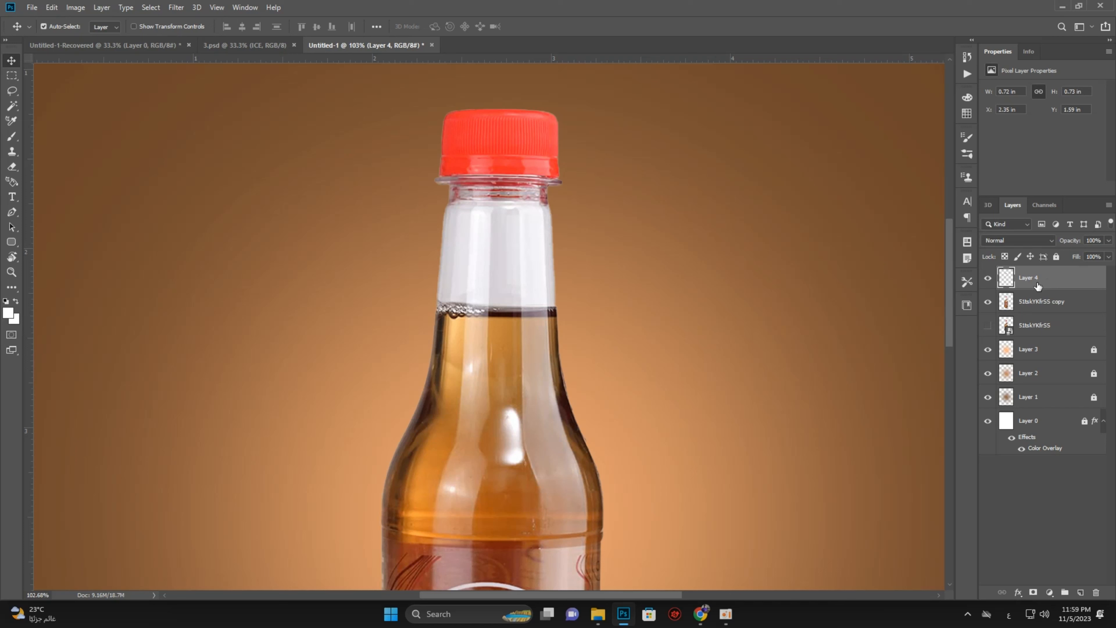
pyautogui.moveTo(483, 246); pyautogui.dragTo(623, 252)
pyautogui.hotkey('ctrl', 'z')
pyautogui.click(988, 279)
pyautogui.click(989, 278)
# Set the neck layer's blend mode to Multiply and its opacity to 89%
pyautogui.moveTo(1088, 254)
pyautogui.mouseDown()
pyautogui.moveTo(1078, 258)
pyautogui.moveTo(1091, 263)
pyautogui.mouseUp()
pyautogui.click(1028, 240)
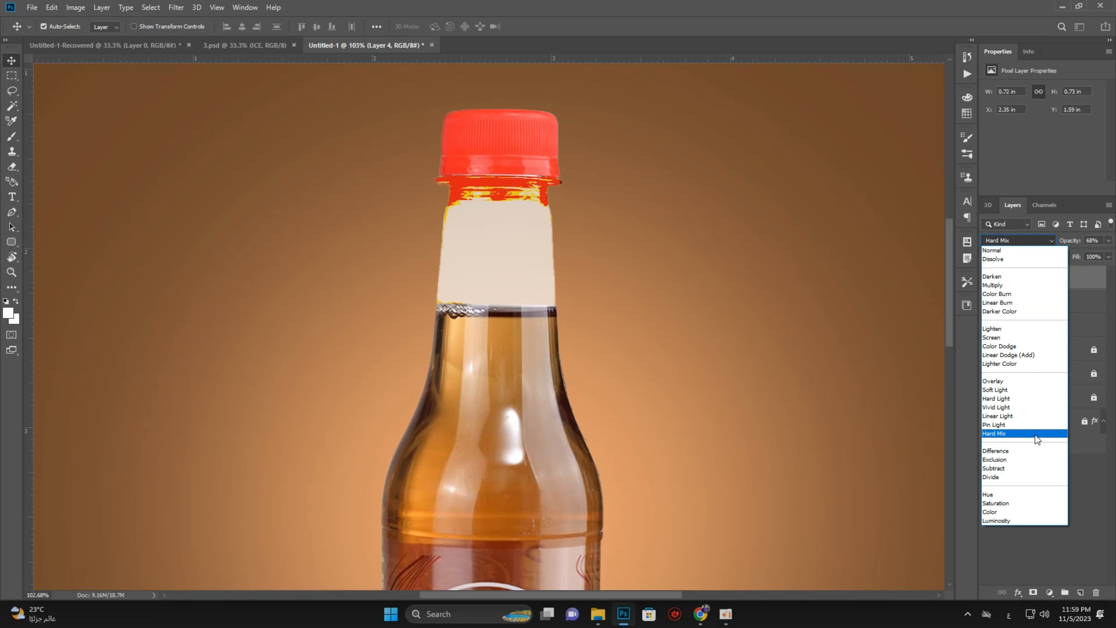
pyautogui.click(1012, 284)
pyautogui.click(1109, 242)
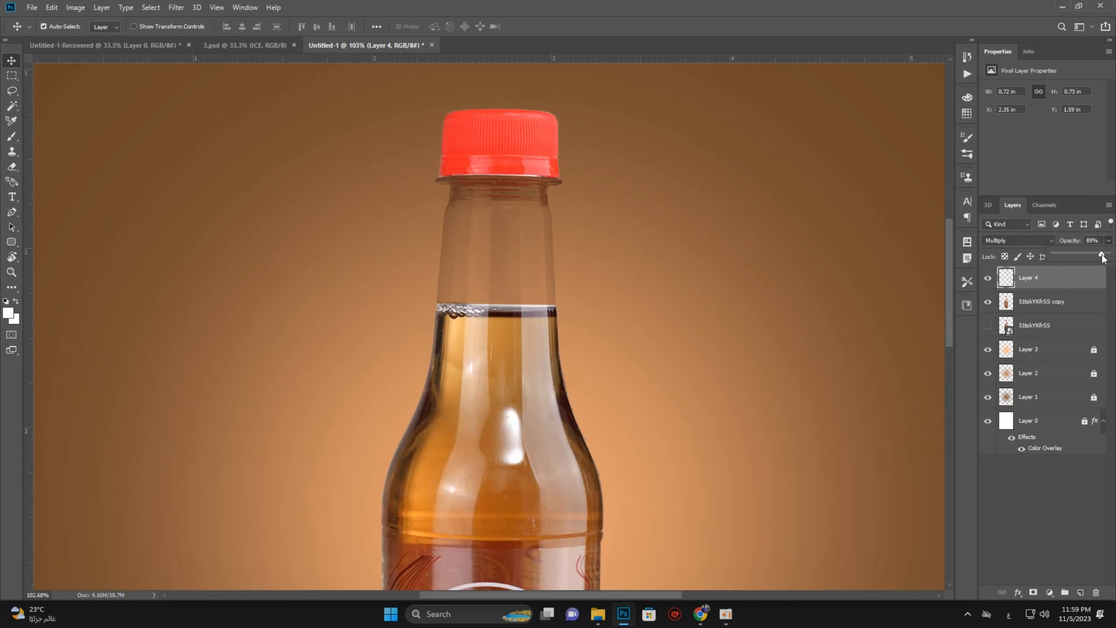
# Raise the neck layer's opacity to 100% and check the transparent glass against the background
pyautogui.scroll(-9, 708, 268)
pyautogui.scroll(8, 493, 186)
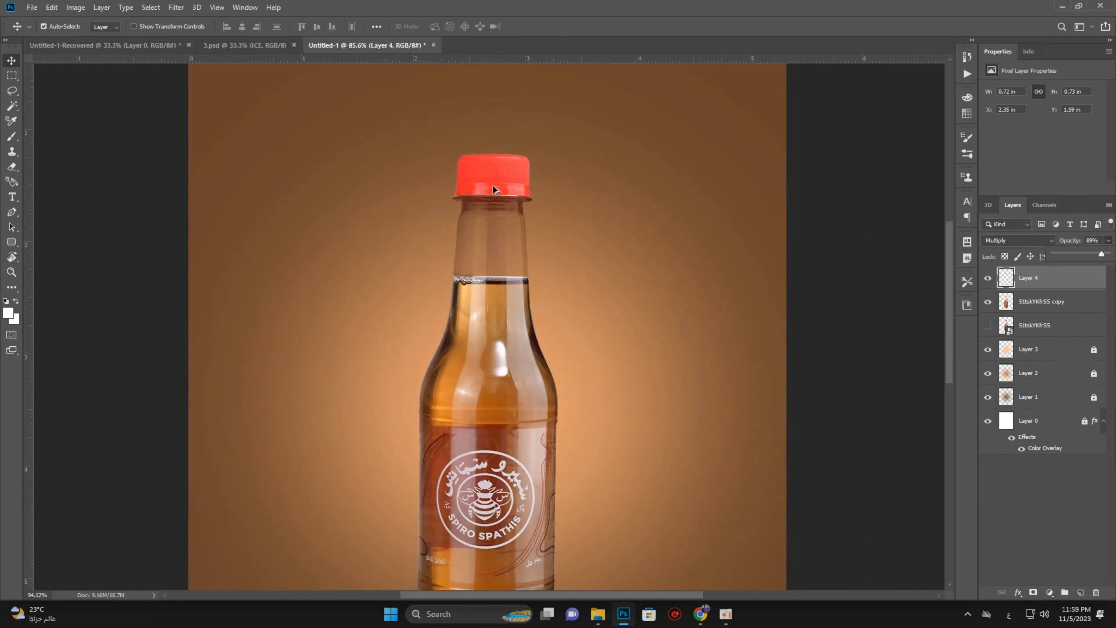
pyautogui.scroll(4, 505, 220)
pyautogui.click(1107, 241)
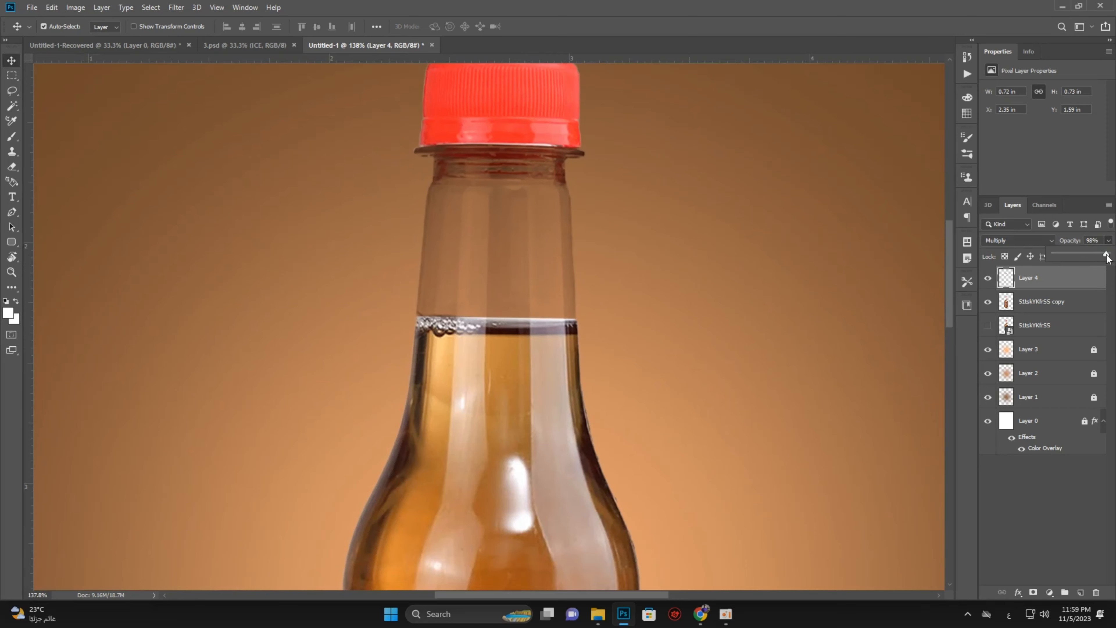
pyautogui.scroll(-10, 603, 262)
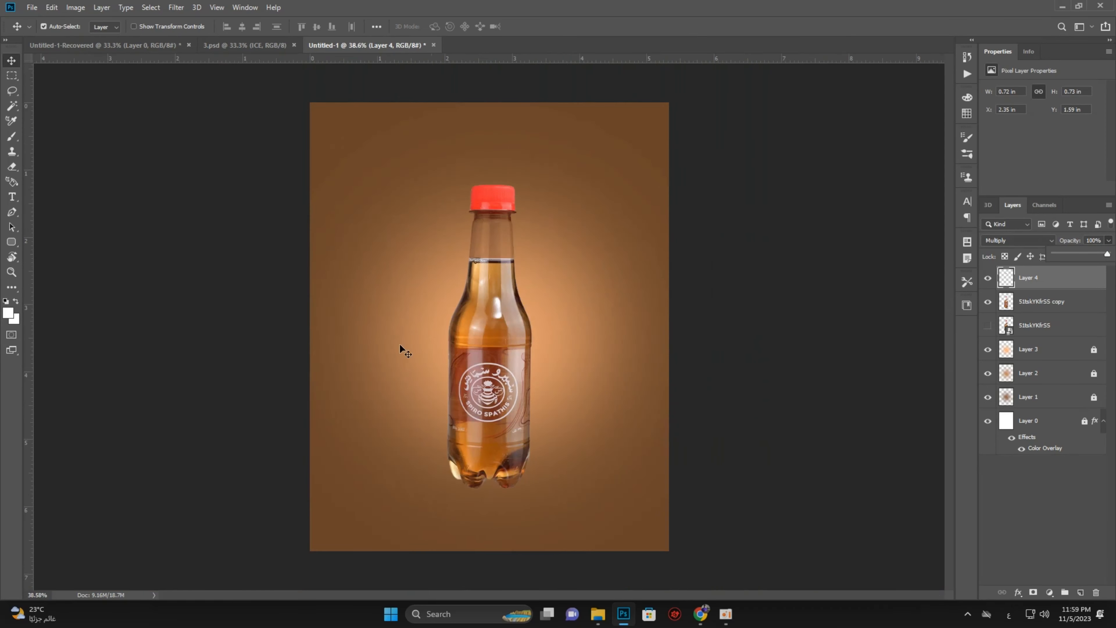
pyautogui.scroll(5, 506, 269)
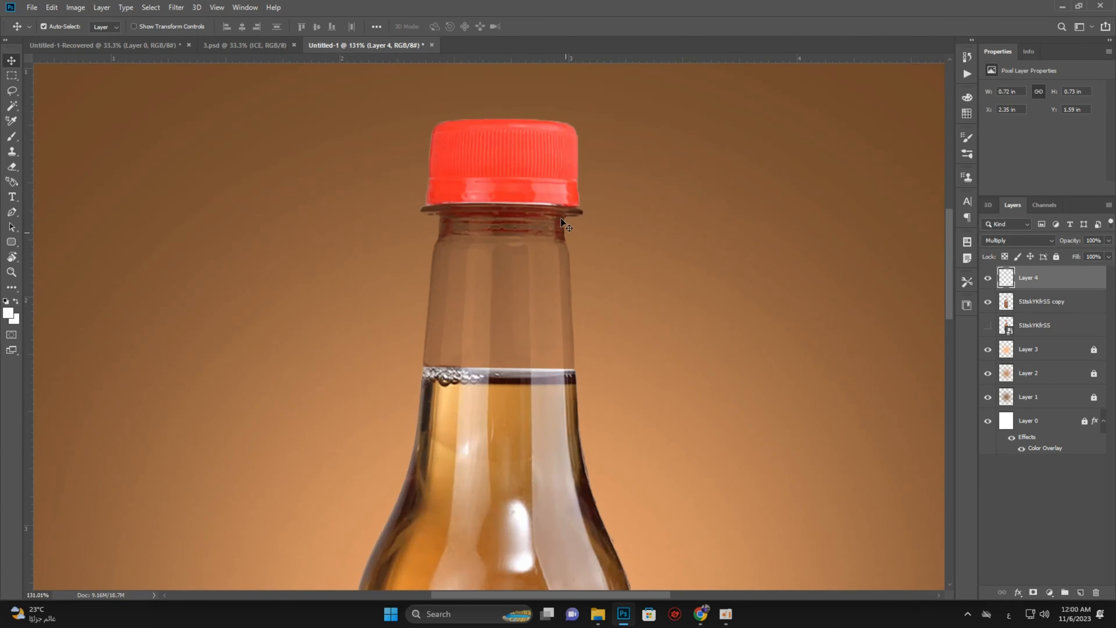
pyautogui.scroll(-5, 536, 306)
pyautogui.scroll(1, 481, 398)
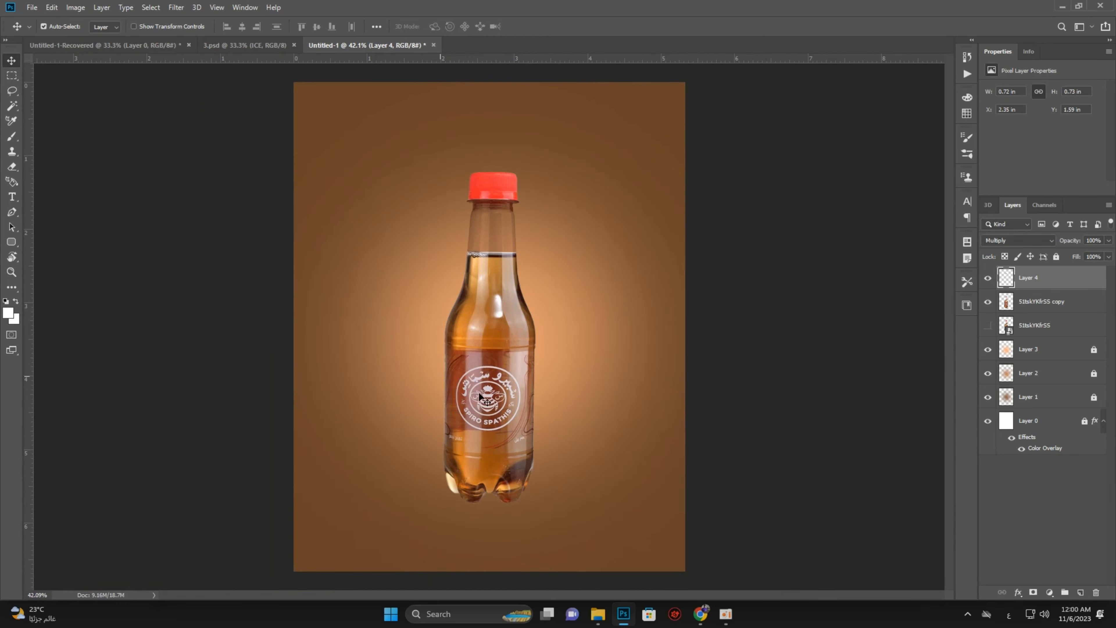
# Place the Untitled-1.png Spiro Spathis logo into the advertisement from the file folder
pyautogui.click(1062, 6)
pyautogui.click(372, 348)
pyautogui.moveTo(326, 115); pyautogui.dragTo(557, 335)
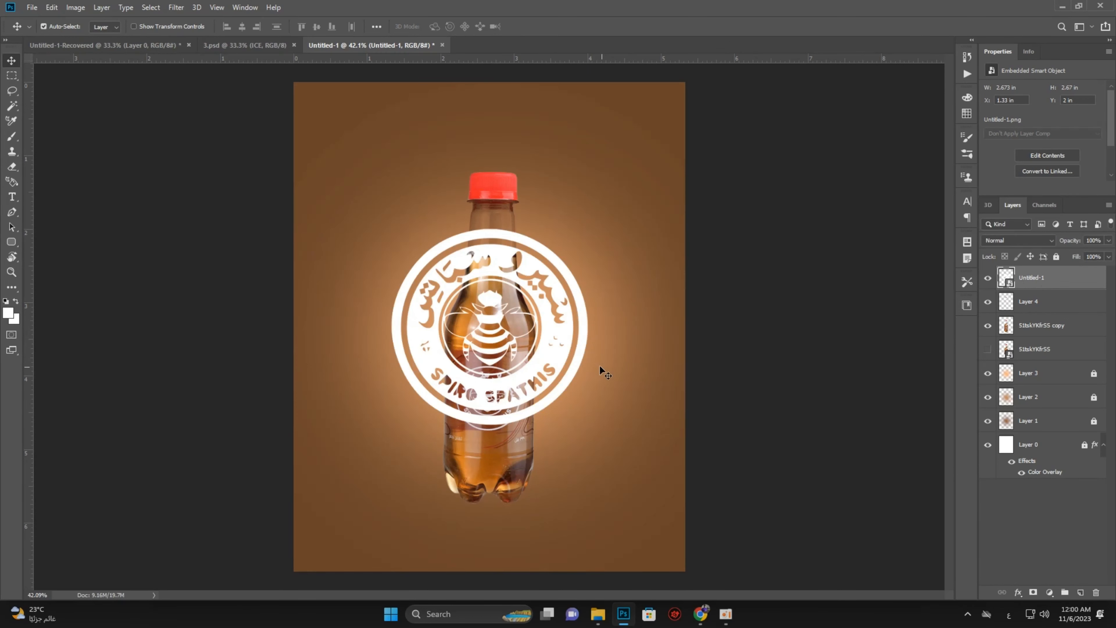
# Move the logo layer beneath the bottle layers and lower it to about Y 2.32 in
pyautogui.moveTo(1039, 284); pyautogui.dragTo(1054, 347)
pyautogui.moveTo(553, 356); pyautogui.dragTo(585, 354)
pyautogui.scroll(1, 553, 369)
pyautogui.scroll(-1, 555, 380)
pyautogui.scroll(1, 555, 379)
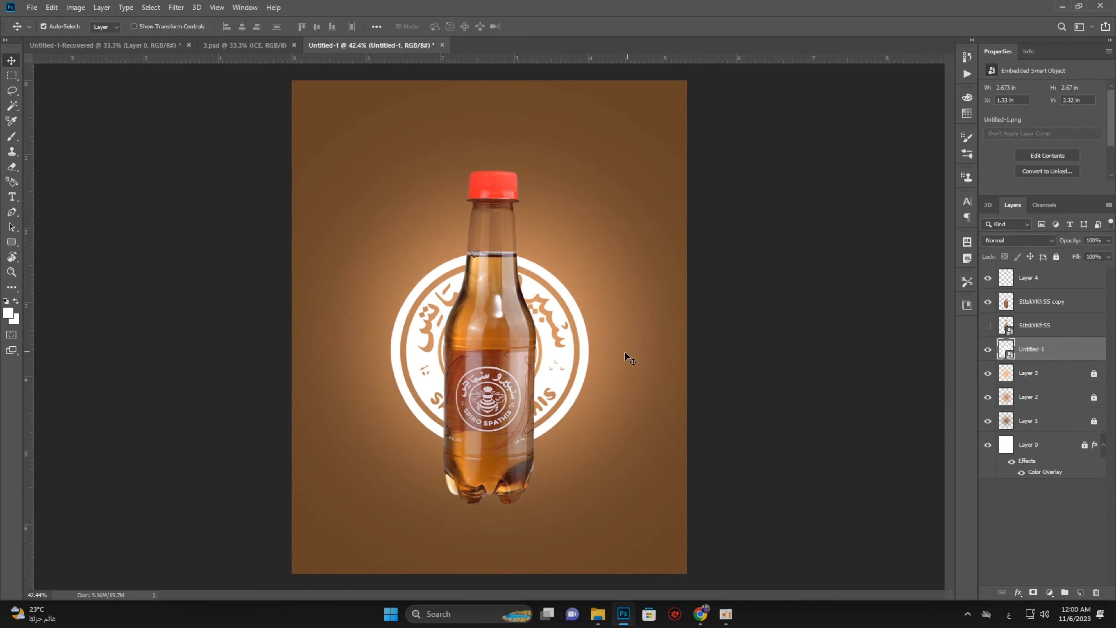
# Apply a Gaussian Blur with a 15-pixel radius to the logo behind the bottle
pyautogui.click(175, 7)
pyautogui.moveTo(264, 124)
pyautogui.click(347, 171)
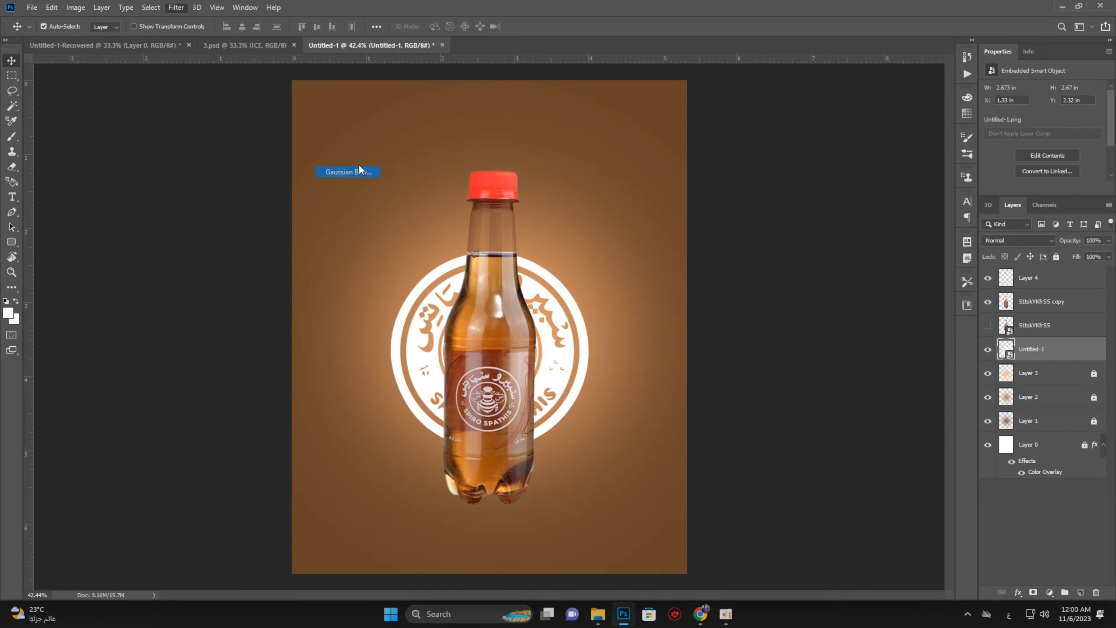
pyautogui.moveTo(209, 394)
pyautogui.mouseDown()
pyautogui.moveTo(225, 391)
pyautogui.moveTo(188, 403)
pyautogui.mouseUp()
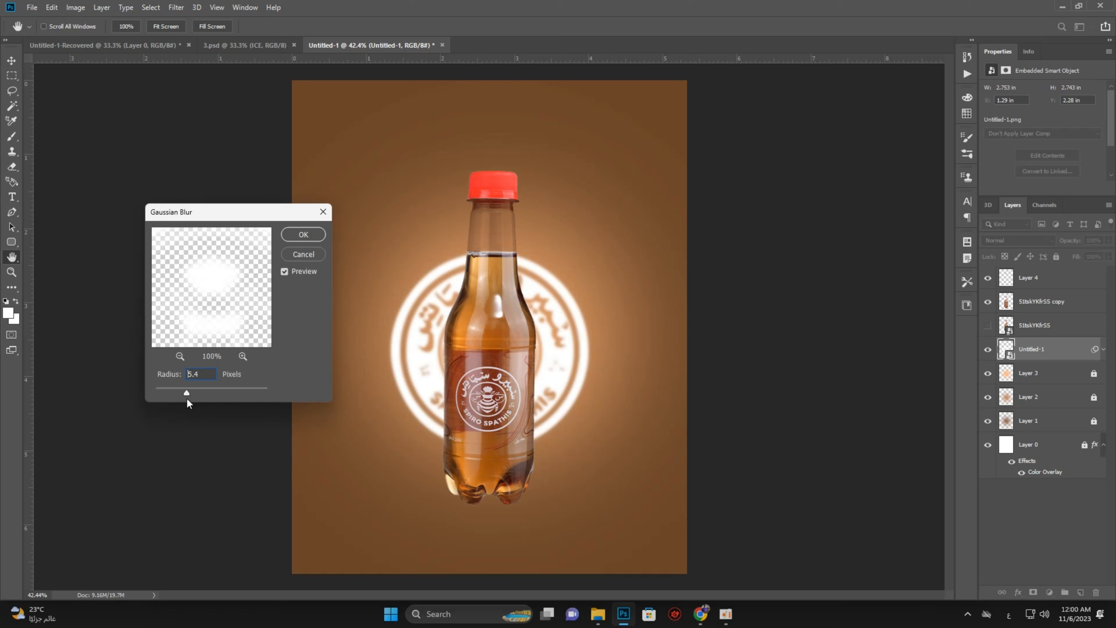
pyautogui.write('15')
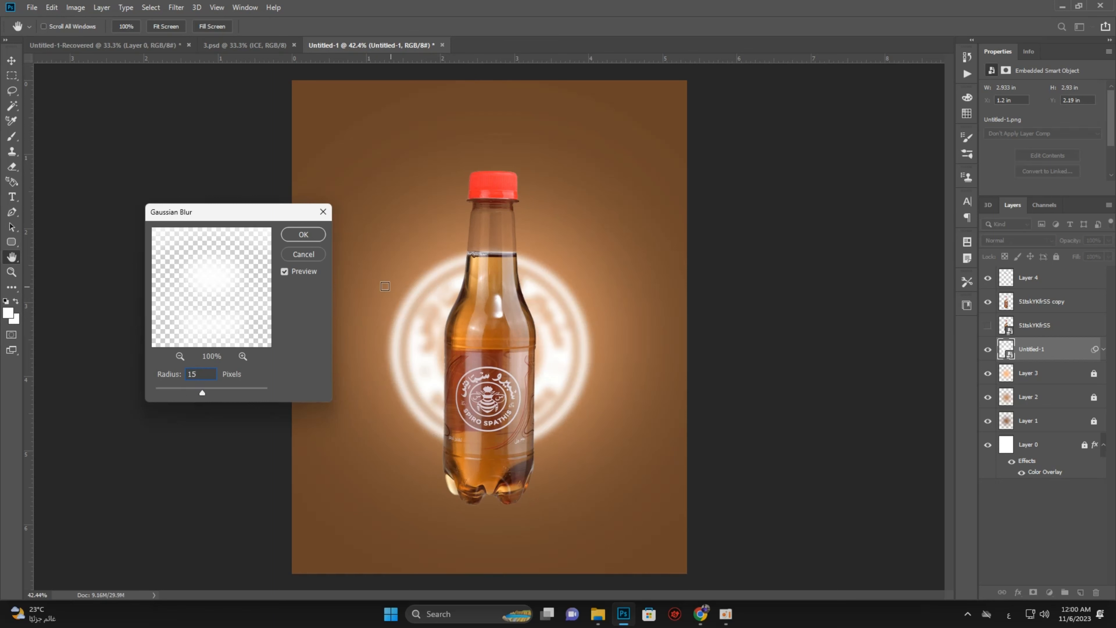
pyautogui.press('Return')
# Duplicate the blurred logo layer and set the copy's Gaussian Blur radius to about 2.1 pixels
pyautogui.hotkey('ctrl', 'j')
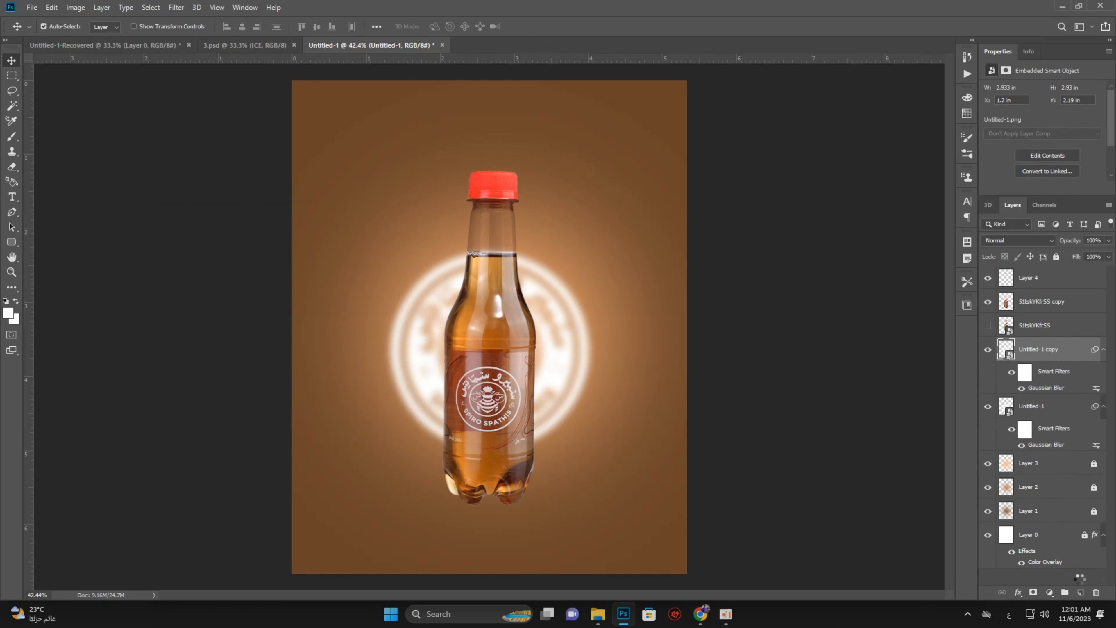
pyautogui.doubleClick(1058, 388)
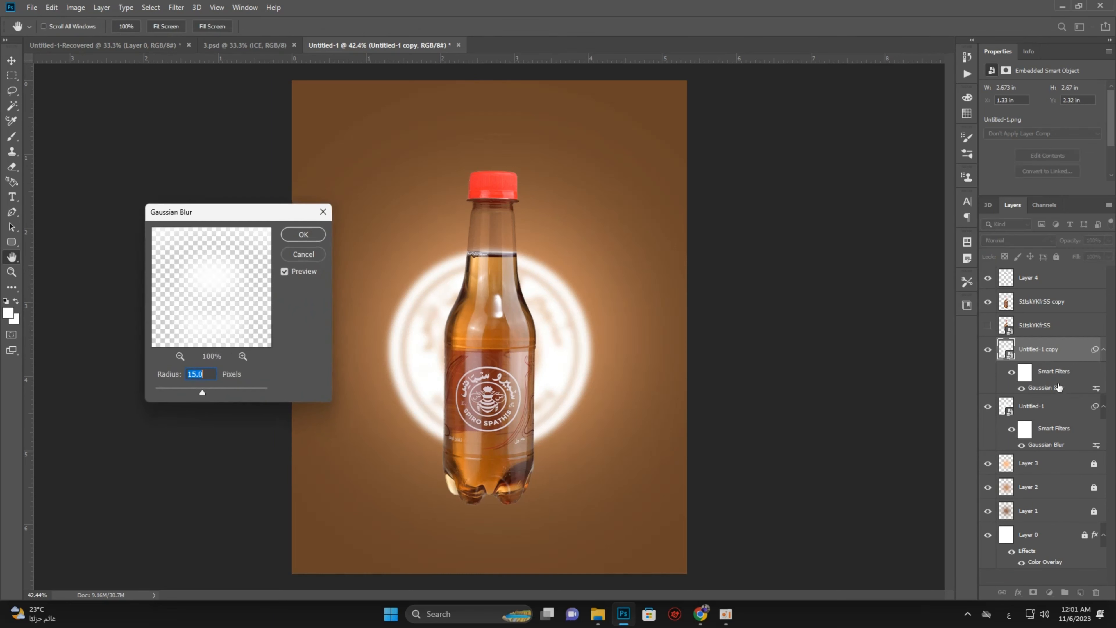
pyautogui.moveTo(174, 391); pyautogui.dragTo(174, 391)
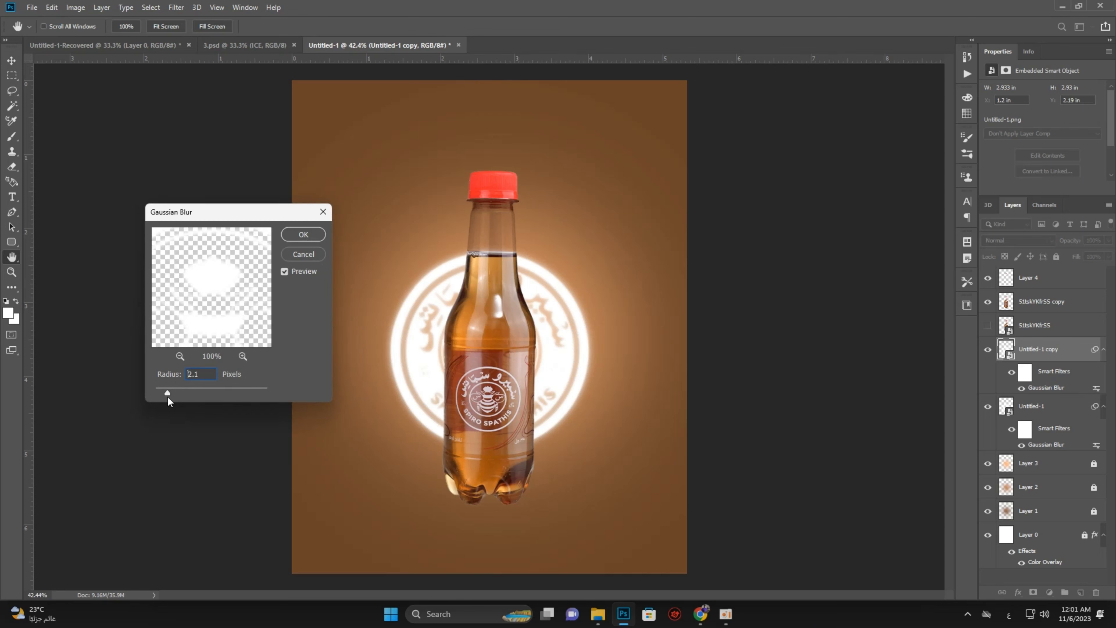
pyautogui.click(303, 234)
pyautogui.hotkey('ctrl', '-')
pyautogui.hotkey('ctrl', '-')
pyautogui.scroll(7, 497, 298)
pyautogui.scroll(-1, 486, 292)
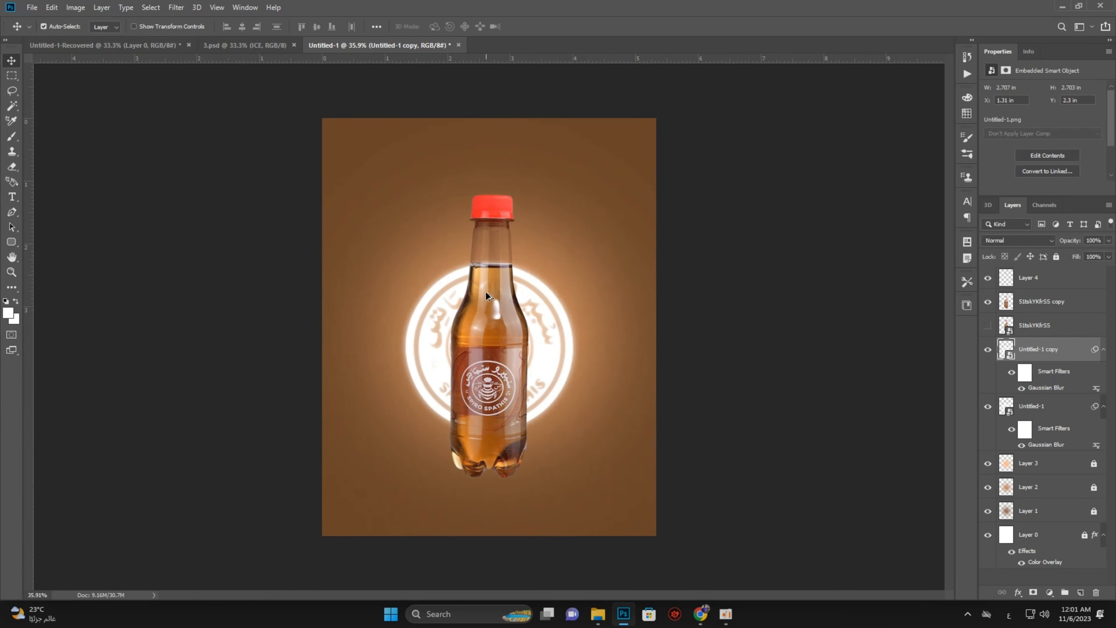
# Move the bottle, its neck layer and both logo layers slightly up together, then deselect them
pyautogui.scroll(2, 486, 291)
pyautogui.moveTo(493, 368); pyautogui.dragTo(492, 353)
pyautogui.moveTo(418, 498); pyautogui.dragTo(417, 500)
pyautogui.moveTo(490, 408); pyautogui.dragTo(490, 397)
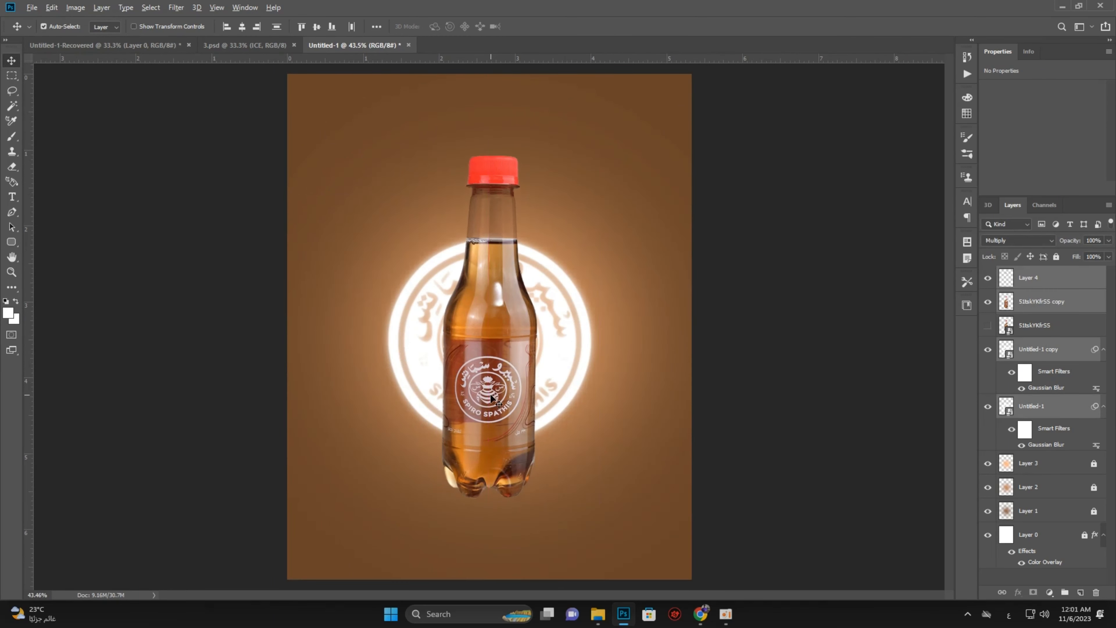
pyautogui.scroll(-4, 671, 406)
pyautogui.scroll(3, 633, 414)
pyautogui.hotkey('ctrl', 'z')
pyautogui.moveTo(510, 387); pyautogui.dragTo(513, 375)
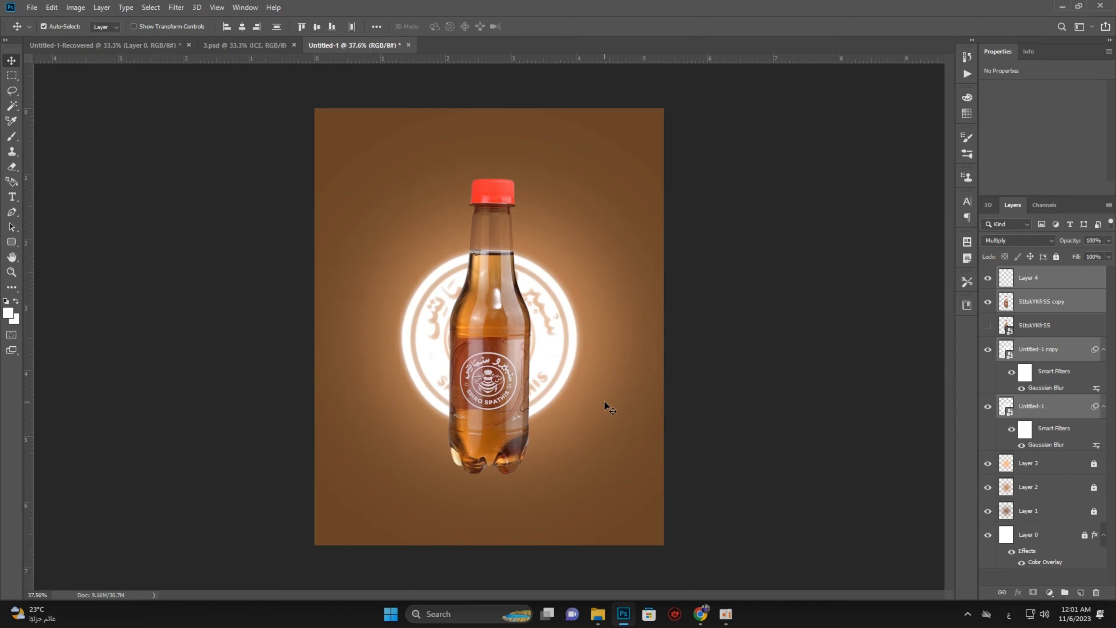
pyautogui.click(730, 380)
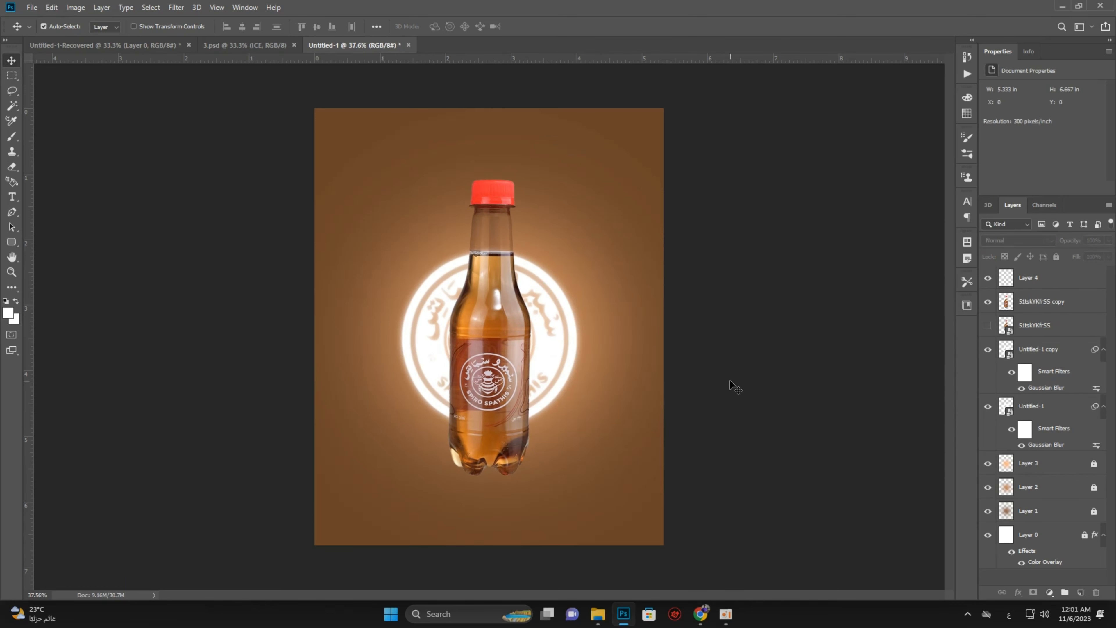
pyautogui.scroll(1, 489, 327)
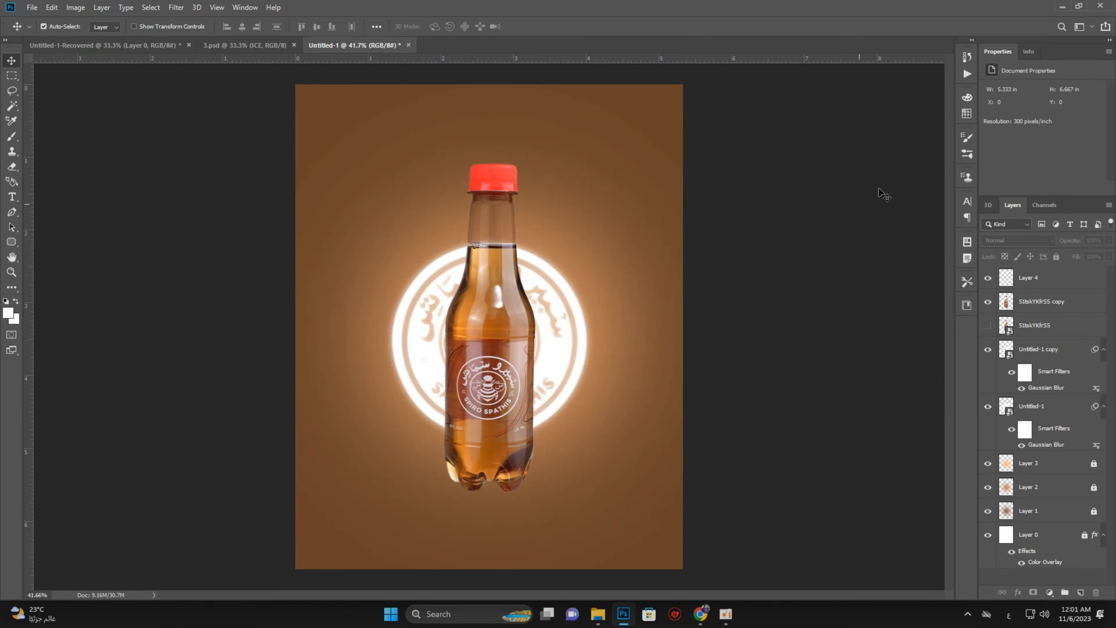
pyautogui.scroll(1, 528, 299)
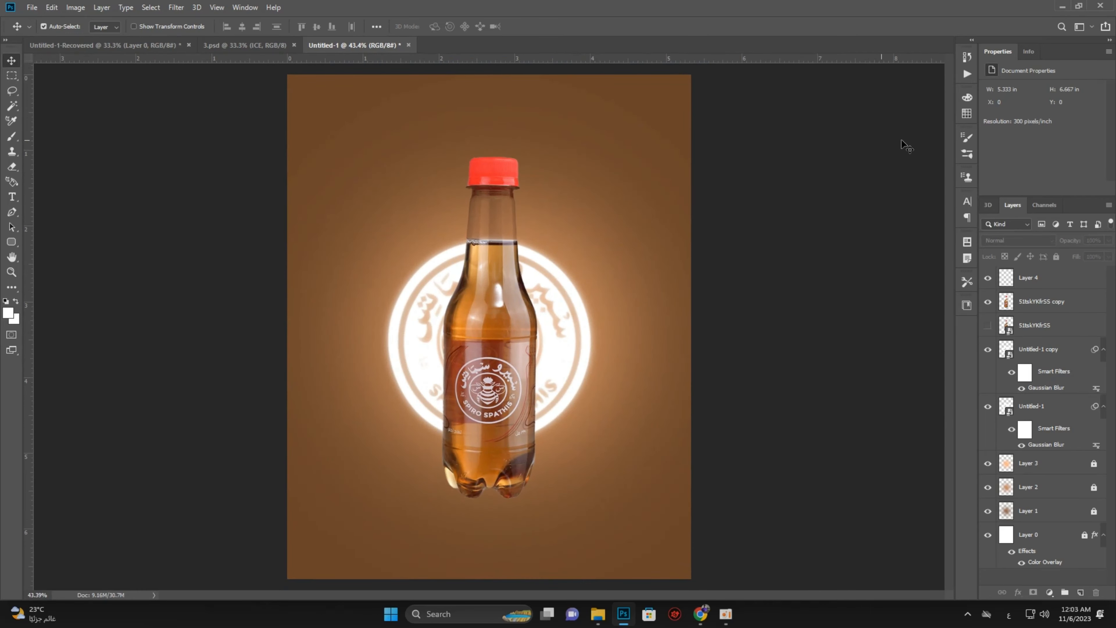
# Place smoke 1.jpg across the lower canvas in Screen mode and put its layer behind the bottle
pyautogui.click(1061, 8)
pyautogui.moveTo(262, 117); pyautogui.dragTo(470, 498)
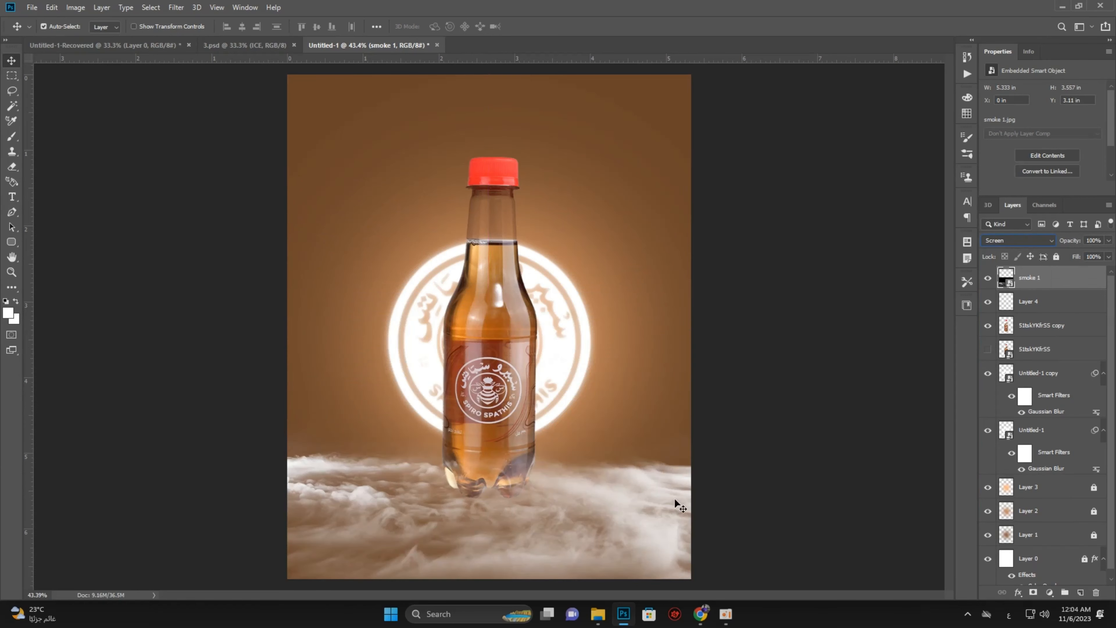
pyautogui.moveTo(674, 497); pyautogui.dragTo(611, 524)
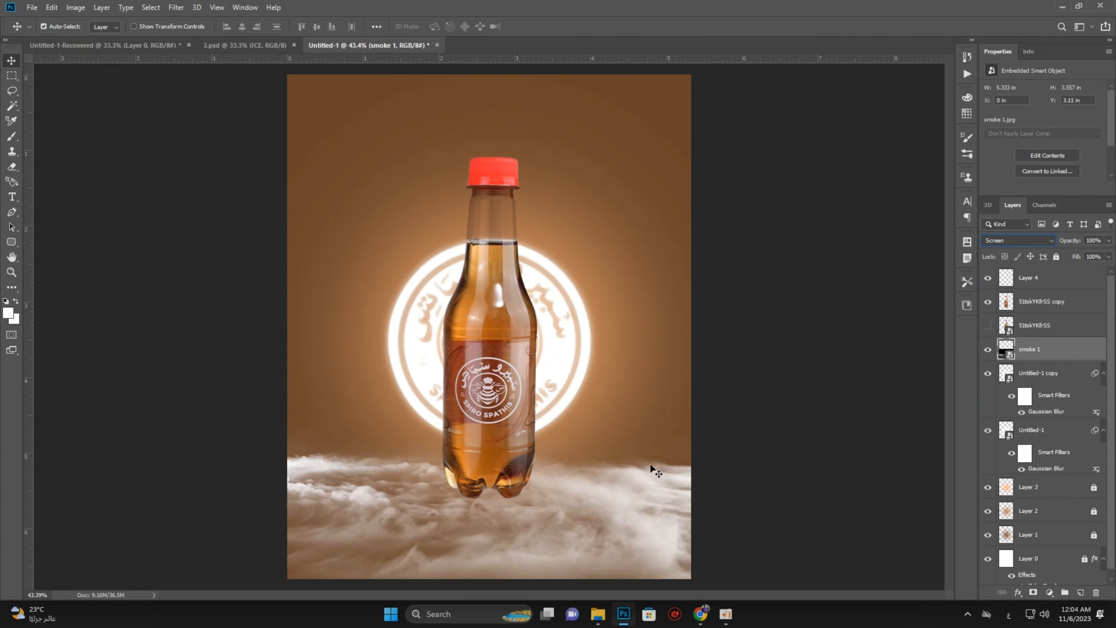
# Squash the smoke downward from its upper edge and set the layer's opacity to 37%
pyautogui.hotkey('ctrl', 't')
pyautogui.moveTo(489, 310); pyautogui.dragTo(490, 373)
pyautogui.press('Return')
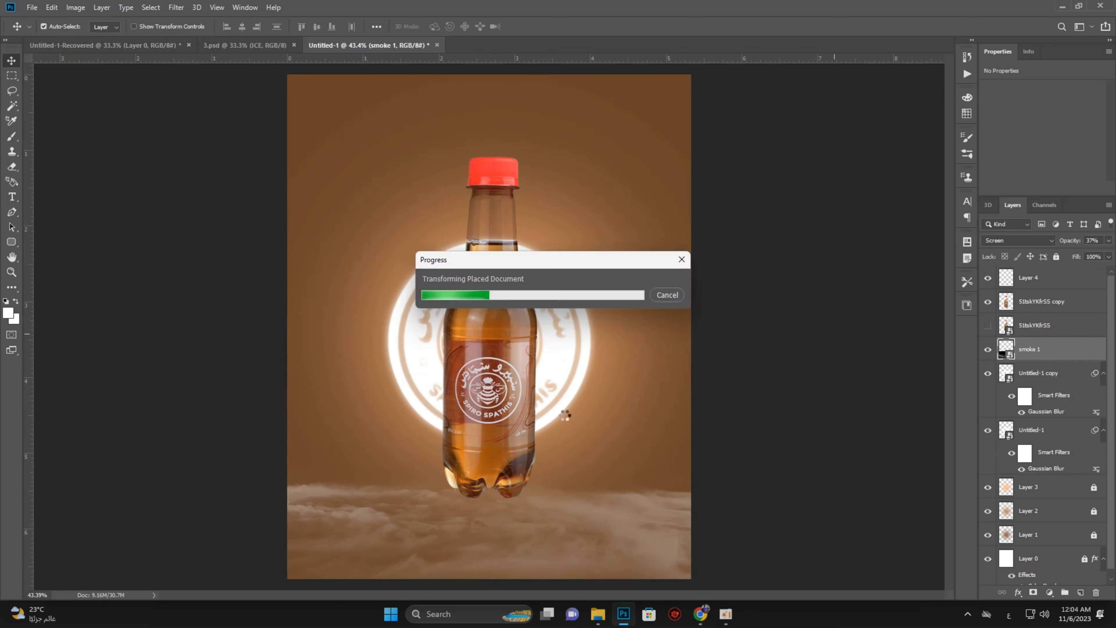
# Duplicate the smoke layer, give the copy an inverted black mask and raise it in the layer stack
pyautogui.scroll(7, 568, 417)
pyautogui.moveTo(1075, 355); pyautogui.dragTo(1081, 593)
pyautogui.click(1033, 592)
pyautogui.hotkey('ctrl', 'i')
pyautogui.moveTo(1061, 350); pyautogui.dragTo(1053, 291)
# Paint the copy's mask with a smaller brush to reveal smoke at the bottle's base and bring the copy topmost
pyautogui.press('b')
pyautogui.press('[')
pyautogui.press('[')
pyautogui.press('[')
pyautogui.press('[')
pyautogui.press('[')
pyautogui.press('[')
pyautogui.press('[')
pyautogui.press('[')
pyautogui.click(478, 386)
pyautogui.moveTo(478, 386); pyautogui.dragTo(629, 407)
pyautogui.scroll(1, 466, 370)
pyautogui.moveTo(1060, 303)
pyautogui.mouseDown()
pyautogui.moveTo(1064, 240)
pyautogui.moveTo(1071, 254)
pyautogui.mouseUp()
pyautogui.click(1030, 281)
pyautogui.scroll(-8, 528, 404)
# Set the original smoke layer's opacity to 32% and rescale it to about 18.4% width and 19.8% height
pyautogui.click(11, 60)
pyautogui.scroll(3, 578, 448)
pyautogui.click(1055, 373)
pyautogui.click(1109, 241)
pyautogui.scroll(4, 479, 458)
pyautogui.moveTo(672, 371); pyautogui.dragTo(667, 418)
pyautogui.moveTo(384, 286); pyautogui.dragTo(377, 243)
pyautogui.moveTo(471, 439); pyautogui.dragTo(485, 264)
pyautogui.scroll(-12, 479, 409)
pyautogui.scroll(3, 520, 484)
pyautogui.scroll(-1, 457, 418)
pyautogui.scroll(2, 457, 440)
pyautogui.hotkey('ctrl', 't')
pyautogui.press('Return')
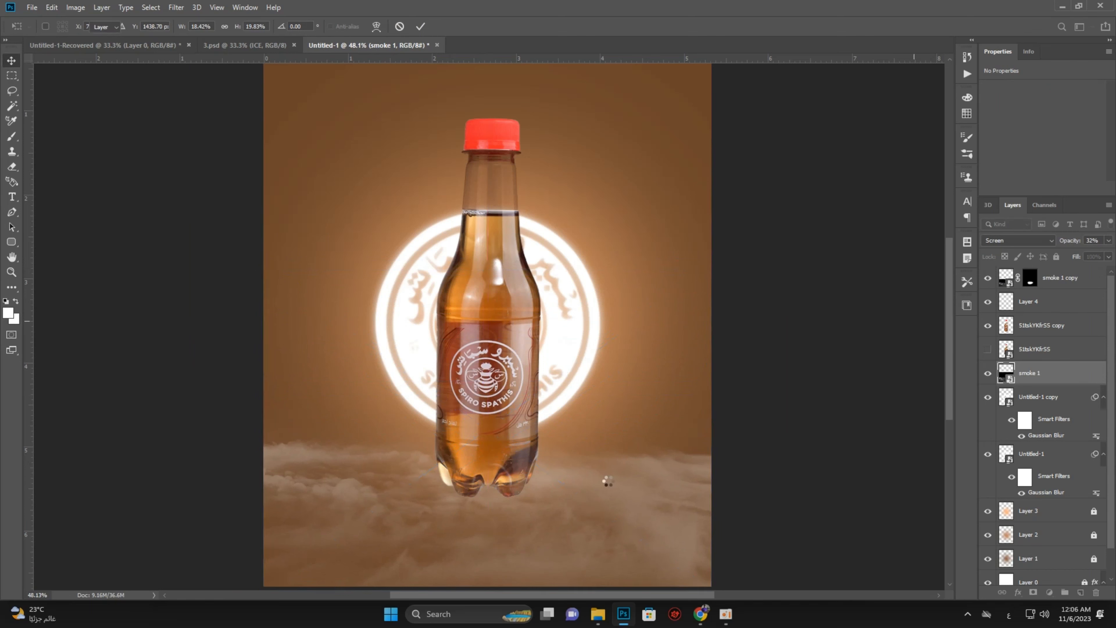
# Adjust the opacity of the masked smoke copy in front of the bottle
pyautogui.click(674, 295)
pyautogui.scroll(5, 526, 528)
pyautogui.moveTo(528, 541); pyautogui.dragTo(509, 434)
pyautogui.moveTo(505, 359); pyautogui.dragTo(502, 330)
pyautogui.click(1109, 241)
pyautogui.moveTo(1084, 255); pyautogui.dragTo(1089, 255)
pyautogui.moveTo(580, 337); pyautogui.dragTo(584, 344)
pyautogui.scroll(-7, 683, 417)
# Try an opacity of 52% on both smoke layers together and undo it
pyautogui.keyDown('ctrl'); pyautogui.click(1056, 375); pyautogui.keyUp('ctrl')
pyautogui.click(1109, 241)
pyautogui.click(1083, 255)
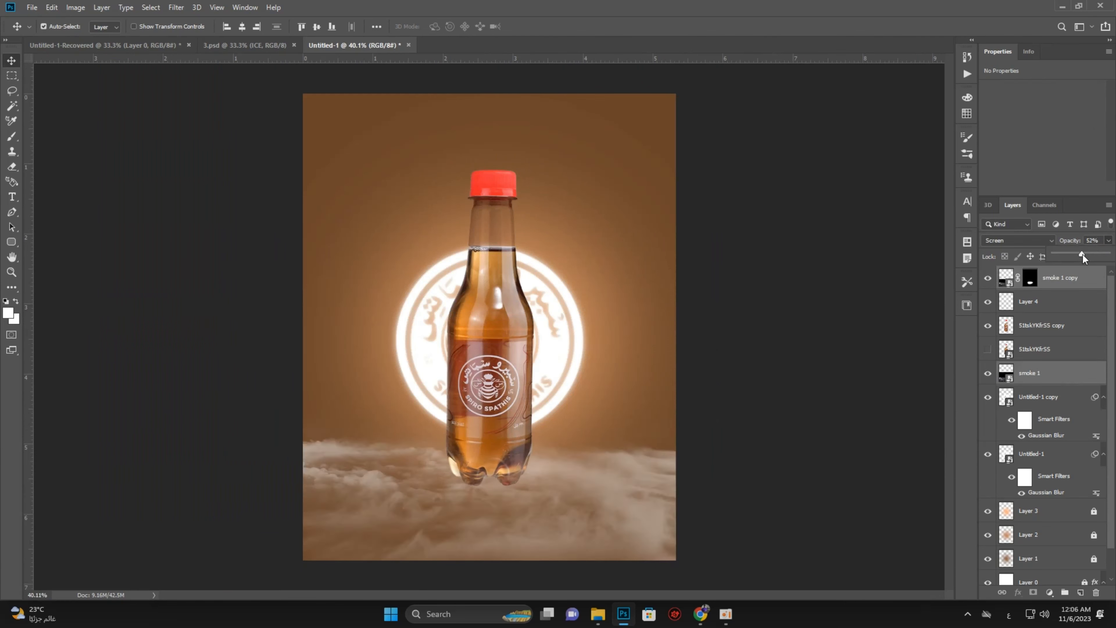
pyautogui.hotkey('ctrl', 'z')
# Adjust the back smoke layer's opacity, reduce the front smoke copy's opacity and check the composition
pyautogui.click(1059, 374)
pyautogui.click(1110, 240)
pyautogui.click(1069, 255)
pyautogui.click(635, 466)
pyautogui.scroll(9, 633, 468)
pyautogui.click(633, 469)
pyautogui.click(1108, 241)
pyautogui.moveTo(1089, 255); pyautogui.dragTo(1083, 255)
pyautogui.click(791, 273)
pyautogui.scroll(-9, 650, 352)
pyautogui.scroll(11, 508, 510)
pyautogui.scroll(-12, 496, 335)
pyautogui.scroll(7, 483, 295)
# Add a new layer clipped to the bottle and sample the bottle's orange as the foreground brush colour
pyautogui.click(505, 303)
pyautogui.click(1081, 592)
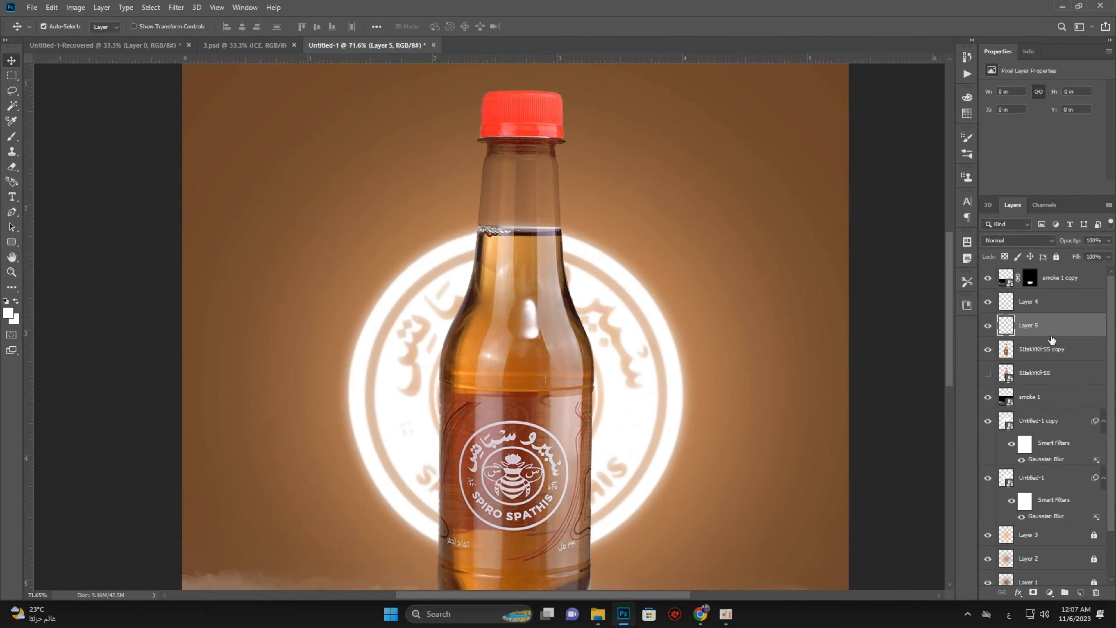
pyautogui.click(11, 140)
pyautogui.click(8, 313)
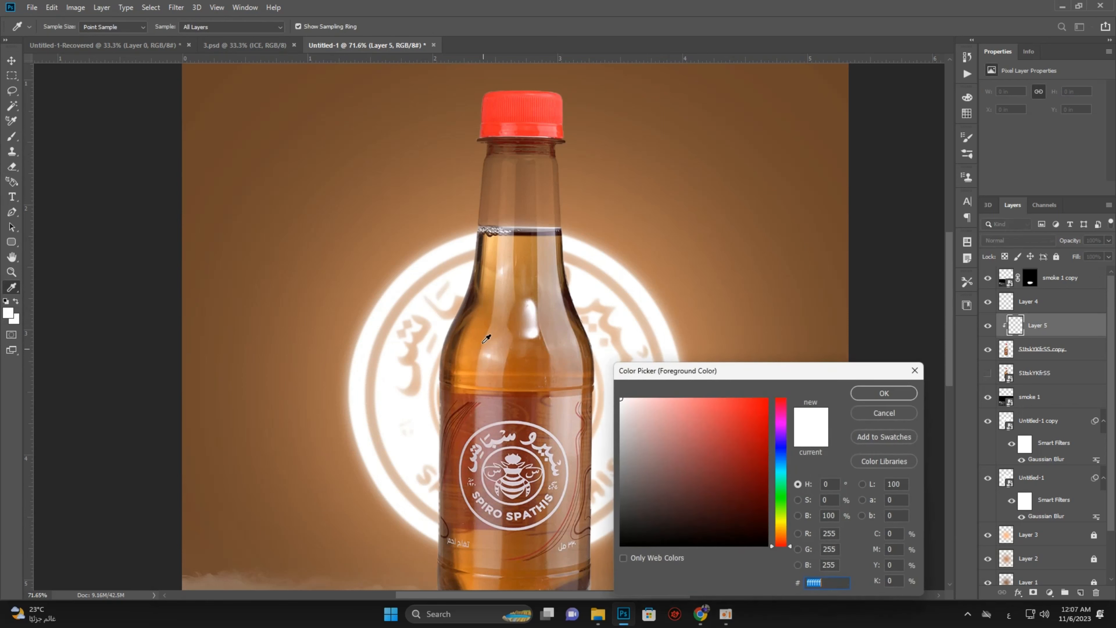
pyautogui.click(481, 334)
pyautogui.click(884, 393)
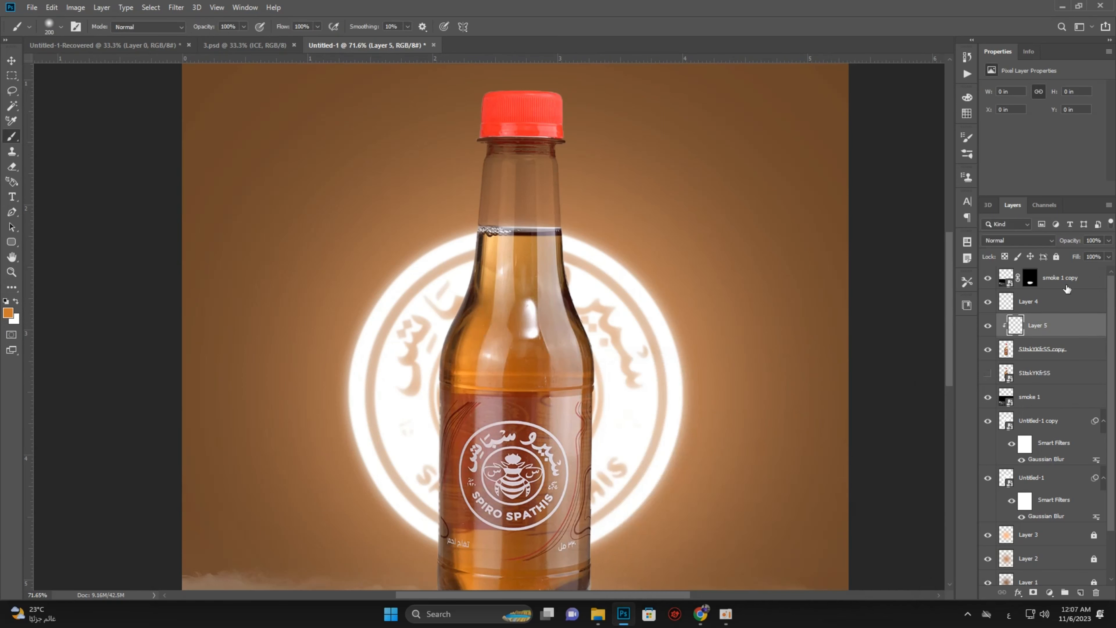
# Change the clipped layer's blend mode and brush the sampled orange along the bottle's sides and base
pyautogui.click(1018, 241)
pyautogui.click(997, 337)
pyautogui.moveTo(448, 227); pyautogui.dragTo(400, 379)
pyautogui.scroll(-3, 400, 411)
pyautogui.moveTo(386, 473); pyautogui.dragTo(387, 475)
pyautogui.moveTo(389, 496)
pyautogui.mouseDown()
pyautogui.moveTo(304, 536)
pyautogui.moveTo(294, 571)
pyautogui.mouseUp()
pyautogui.moveTo(492, 209)
pyautogui.mouseDown()
pyautogui.moveTo(520, 323)
pyautogui.moveTo(528, 530)
pyautogui.moveTo(528, 431)
pyautogui.moveTo(506, 491)
pyautogui.mouseUp()
pyautogui.moveTo(491, 373); pyautogui.dragTo(557, 398)
# Add a second clipped layer above the orange one, set the foreground to white (ffffff) and blend it in Screen mode
pyautogui.click(1081, 592)
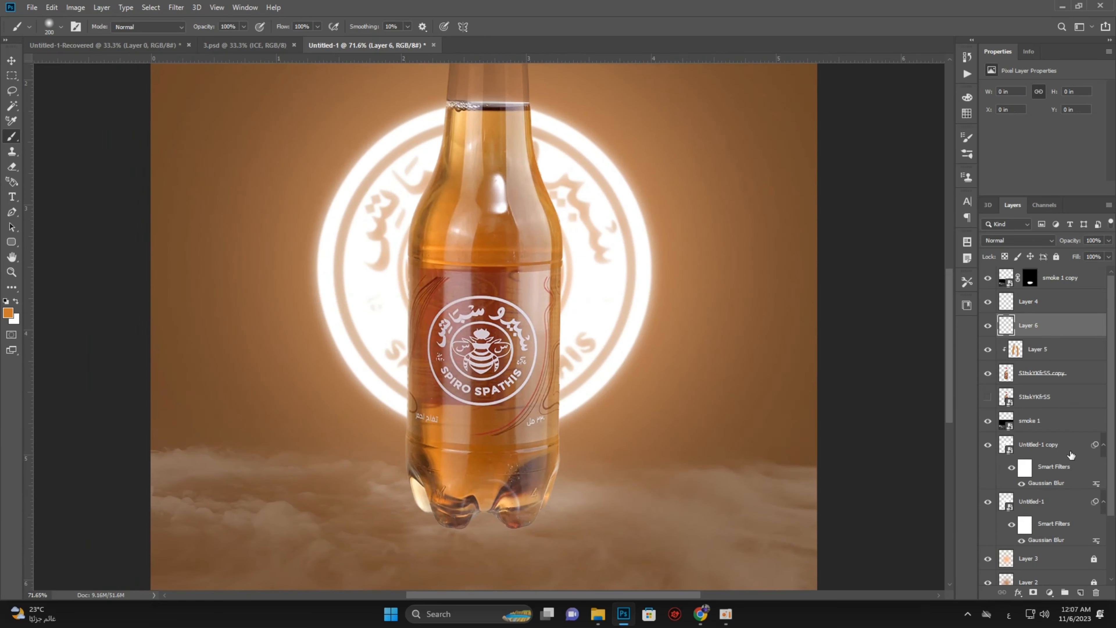
pyautogui.click(8, 312)
pyautogui.click(624, 400)
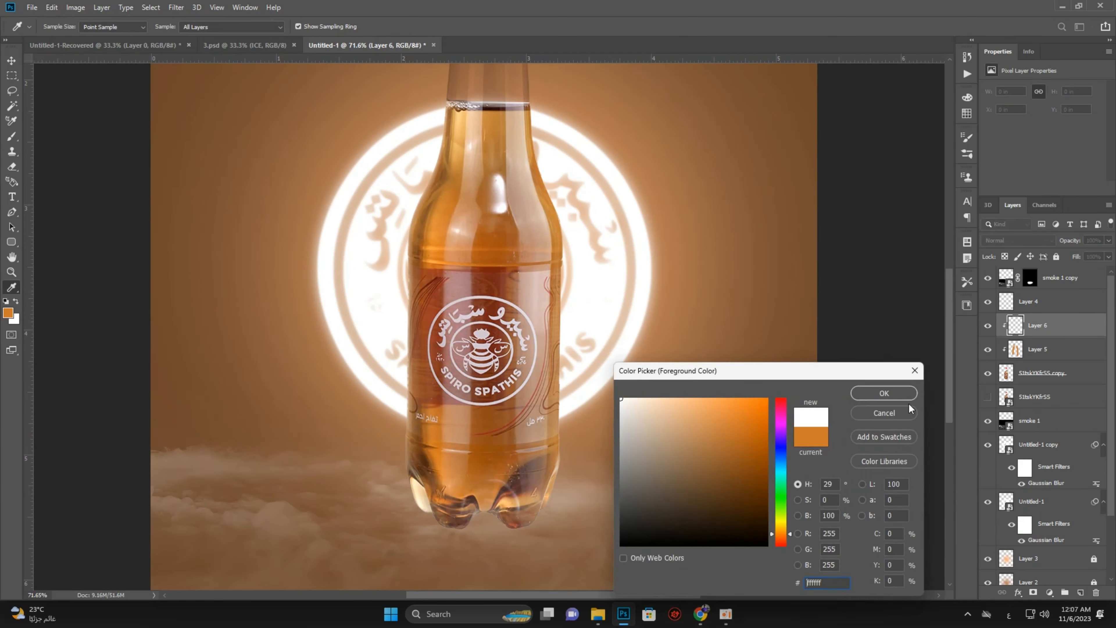
pyautogui.click(907, 395)
pyautogui.moveTo(505, 261); pyautogui.dragTo(537, 298)
pyautogui.click(1020, 241)
pyautogui.click(1006, 341)
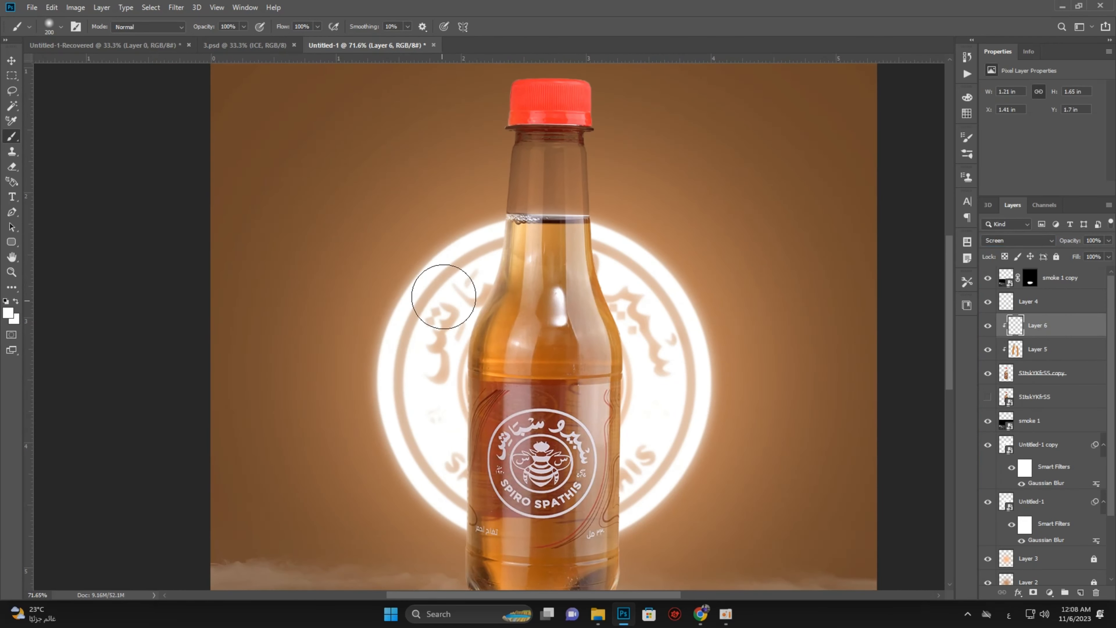
# Brush soft white rim highlights down both sides of the bottle to its base
pyautogui.scroll(-3, 446, 310)
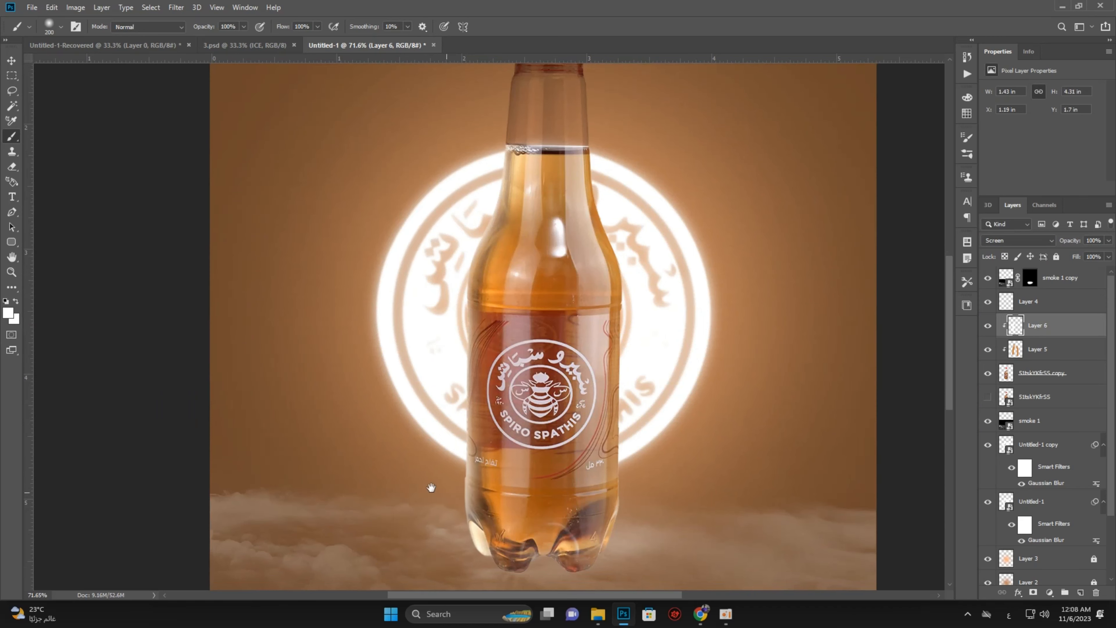
pyautogui.moveTo(446, 494); pyautogui.dragTo(344, 460)
pyautogui.scroll(3, 311, 379)
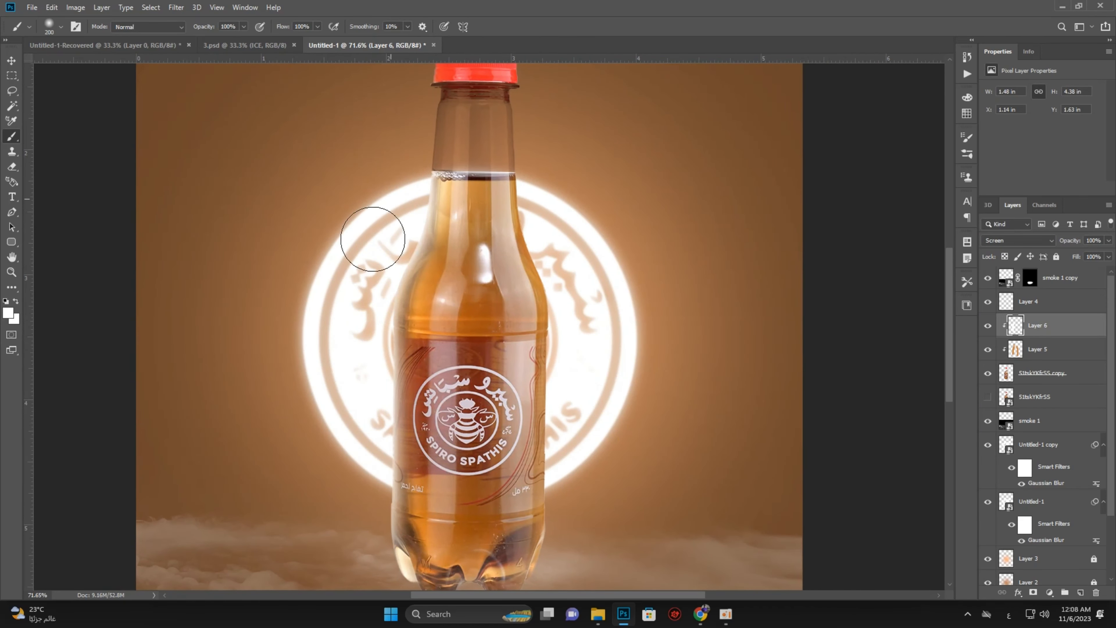
pyautogui.moveTo(554, 217)
pyautogui.mouseDown()
pyautogui.moveTo(570, 250)
pyautogui.moveTo(586, 460)
pyautogui.mouseUp()
pyautogui.scroll(-3, 585, 510)
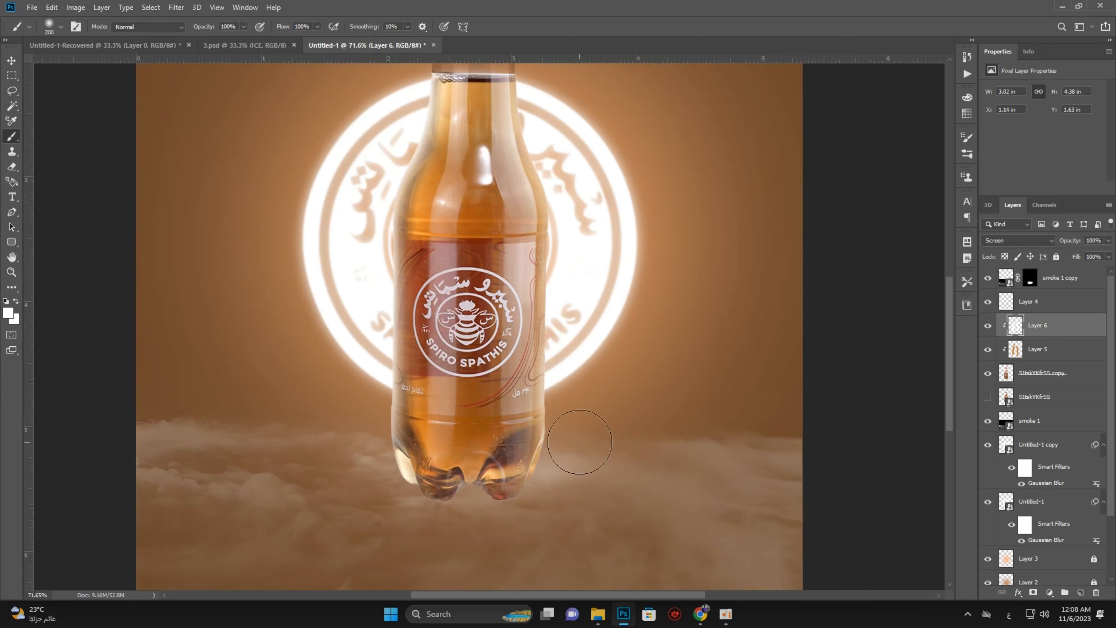
pyautogui.moveTo(561, 513); pyautogui.dragTo(554, 526)
pyautogui.scroll(-6, 575, 422)
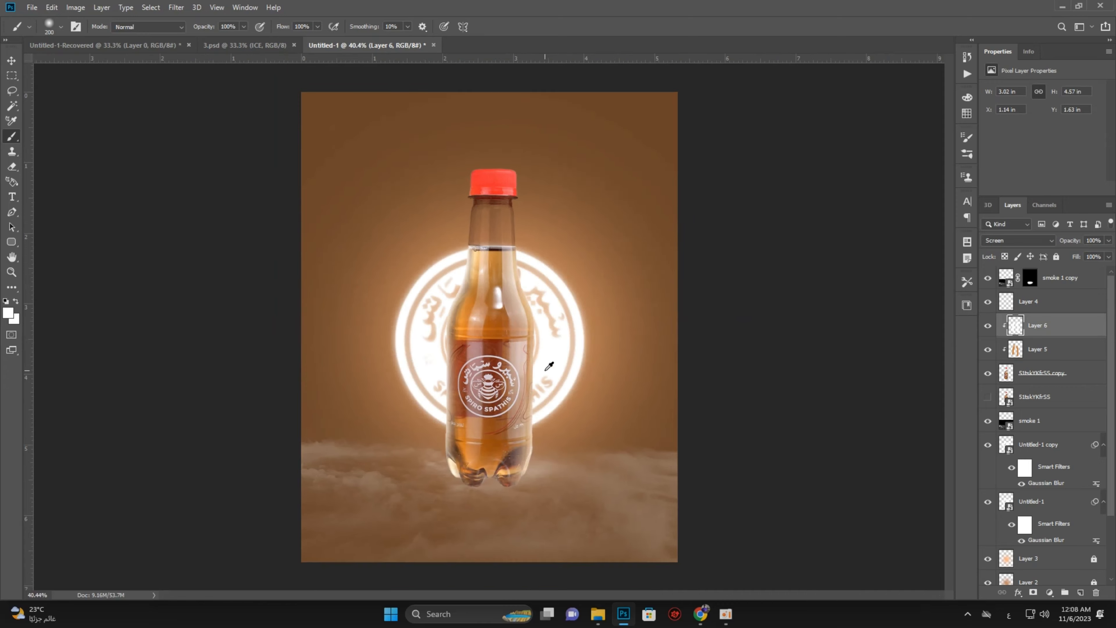
# Touch up the white rim light along the bottle's lower edges and compare it at different magnifications
pyautogui.scroll(5, 534, 271)
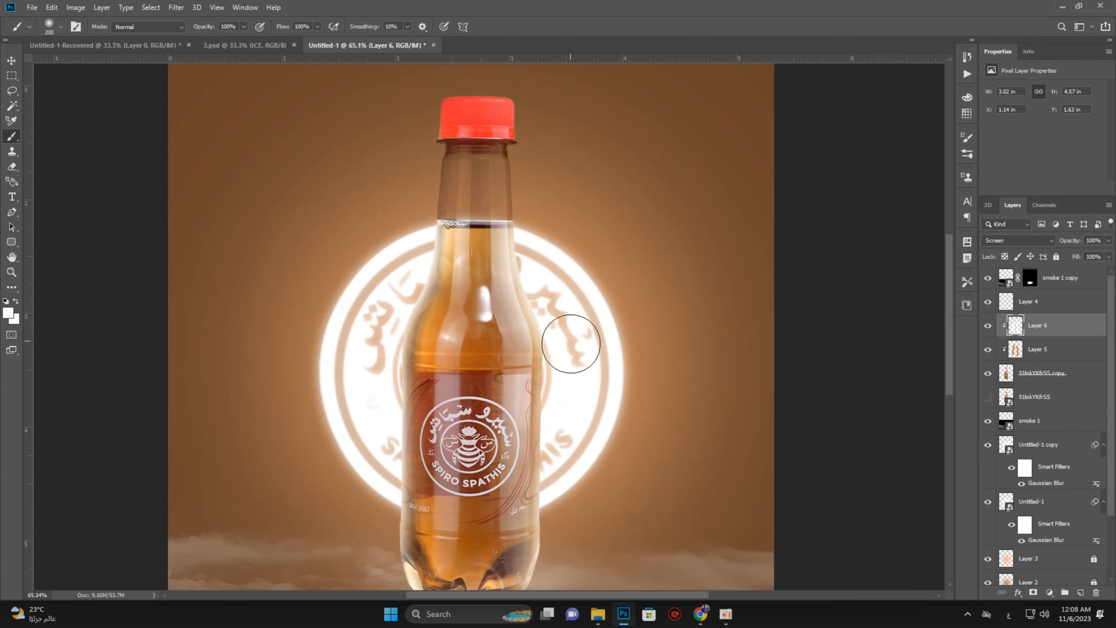
pyautogui.moveTo(575, 485); pyautogui.dragTo(551, 401)
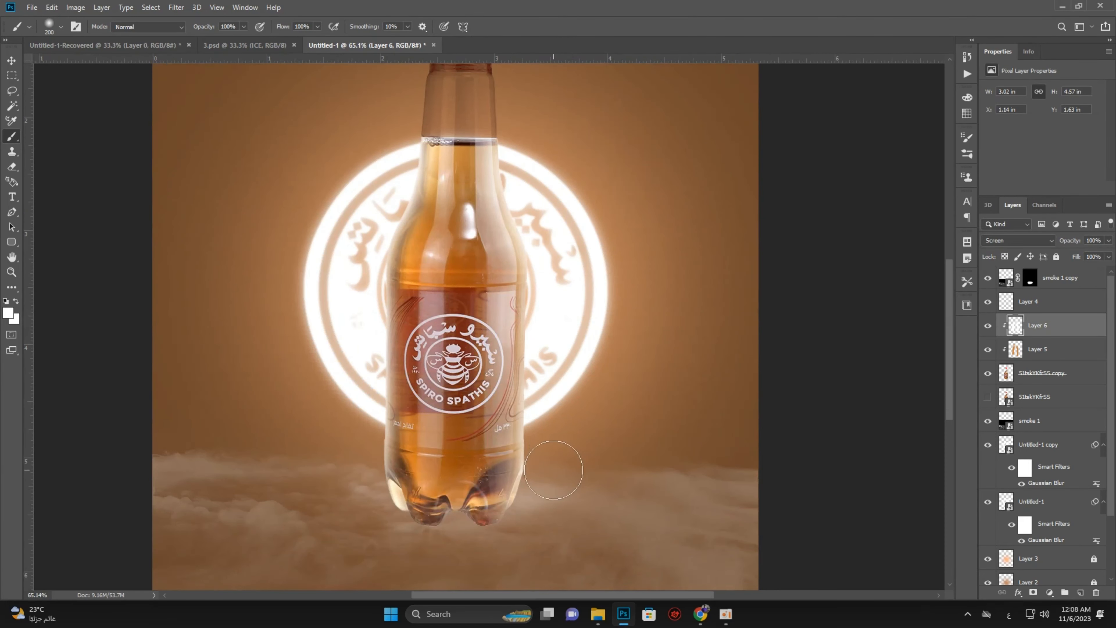
pyautogui.moveTo(521, 343); pyautogui.dragTo(596, 323)
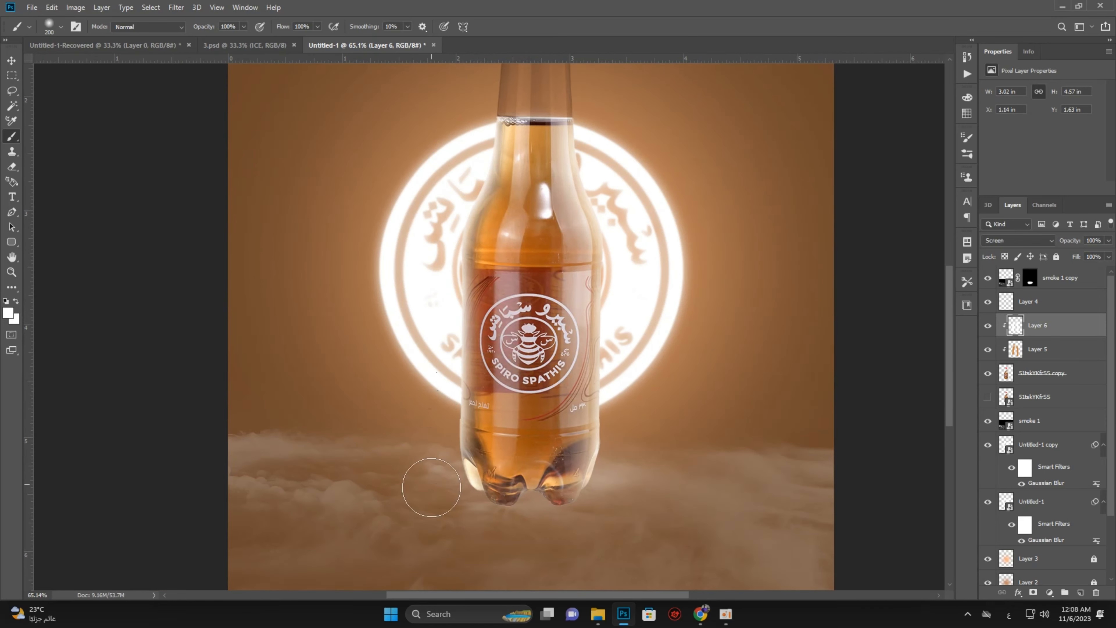
pyautogui.scroll(-4, 406, 312)
pyautogui.scroll(4, 427, 289)
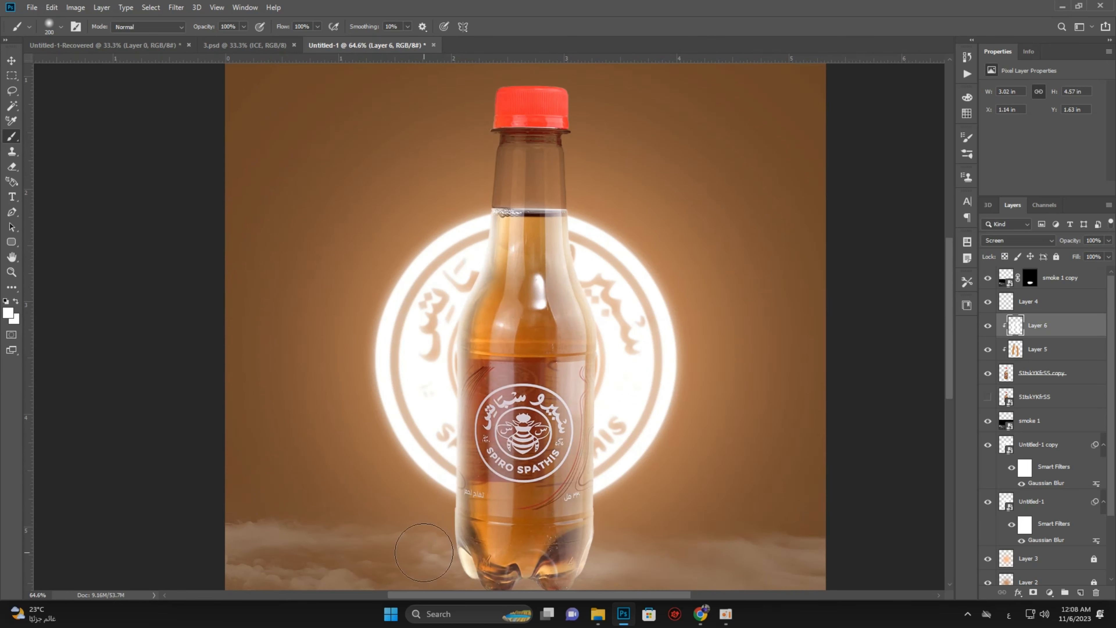
pyautogui.scroll(-2, 414, 397)
pyautogui.scroll(2, 578, 455)
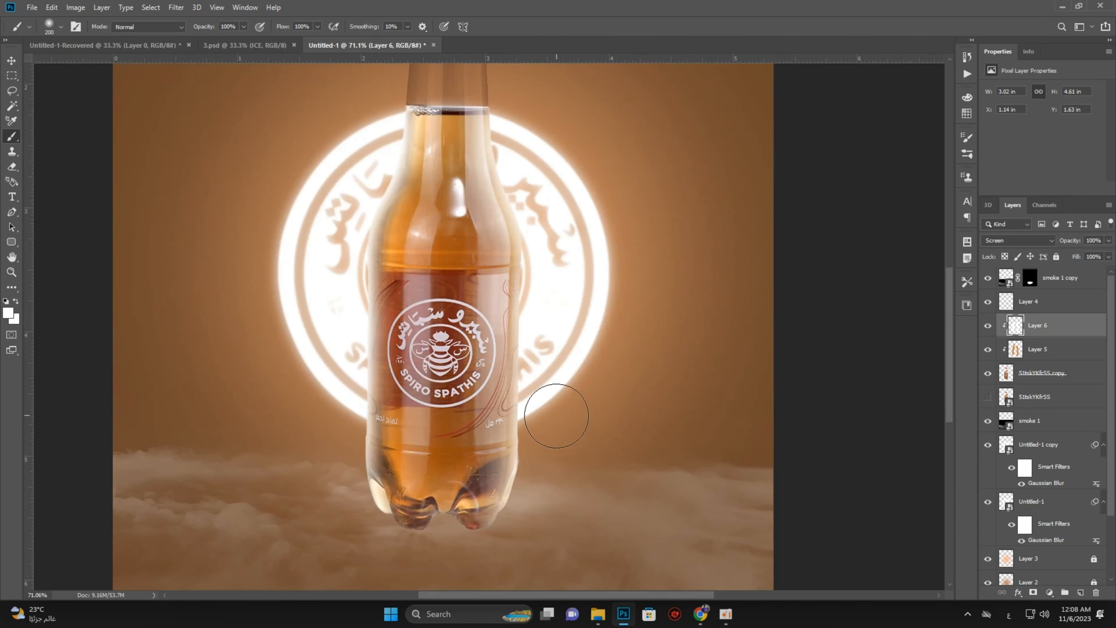
# Lower the white rim light layer's opacity to about 87% and compare the composition with layers hidden and shown
pyautogui.scroll(-3, 529, 310)
pyautogui.scroll(1, 528, 337)
pyautogui.click(9, 66)
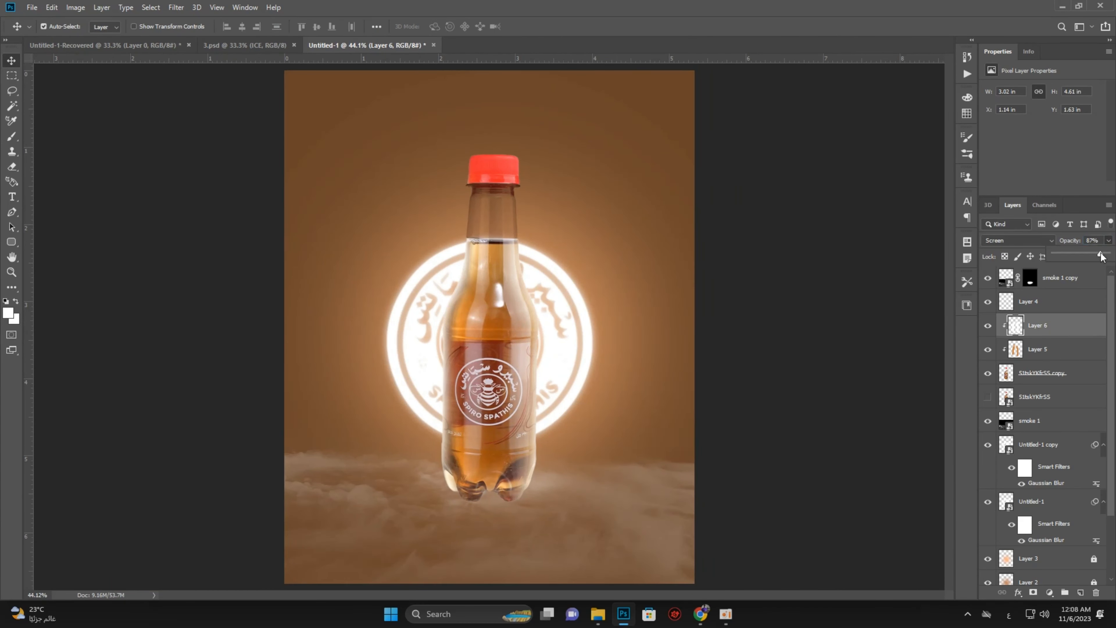
pyautogui.click(728, 335)
pyautogui.click(988, 278)
pyautogui.click(988, 326)
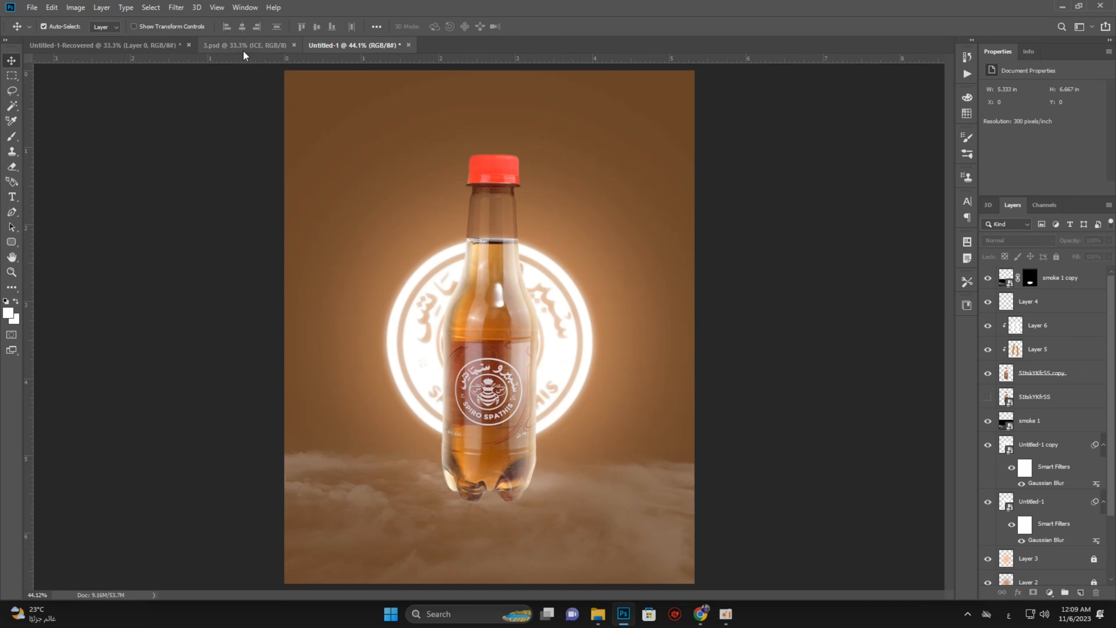
# Place the lens 2.png flare image into the bottle document and set its blend mode to Screen
pyautogui.click(1062, 7)
pyautogui.moveTo(194, 145); pyautogui.dragTo(568, 549)
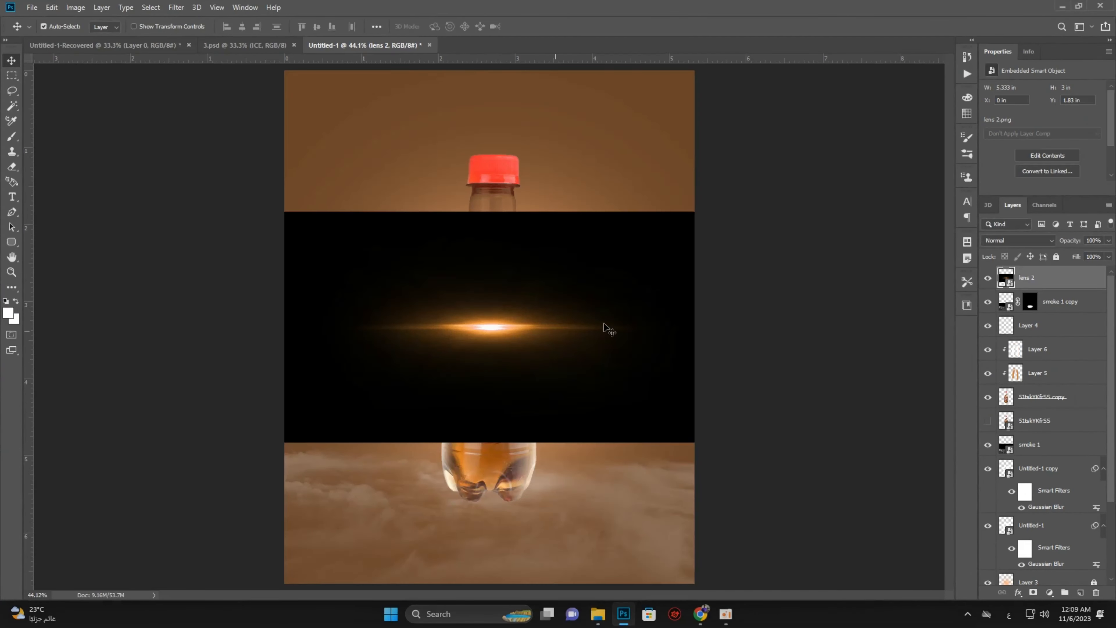
pyautogui.click(1014, 240)
pyautogui.click(1010, 339)
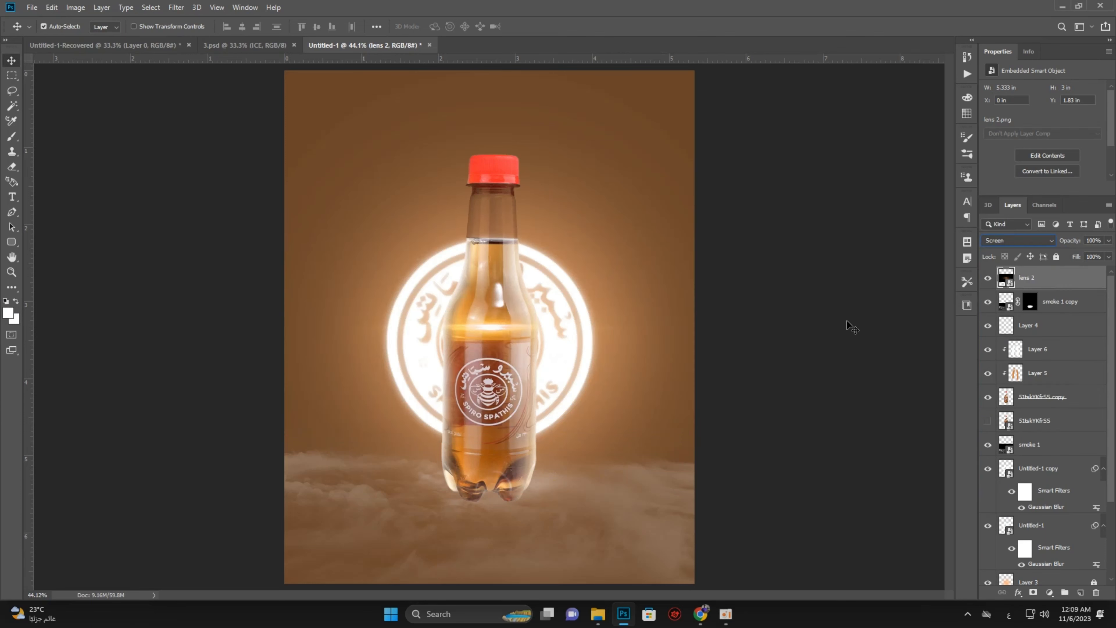
# Rotate the lens flare to vertical with Free Transform and move it along the bottle's side
pyautogui.moveTo(501, 324); pyautogui.dragTo(450, 295)
pyautogui.hotkey('ctrl', 't')
pyautogui.moveTo(706, 352); pyautogui.dragTo(446, 83)
pyautogui.press('Return')
pyautogui.scroll(3, 427, 301)
pyautogui.moveTo(457, 305); pyautogui.dragTo(458, 424)
# Duplicate the vertical lens flare and align the two flares with the bottle's left and right edges
pyautogui.moveTo(462, 417); pyautogui.dragTo(694, 295)
pyautogui.scroll(-5, 694, 294)
pyautogui.moveTo(700, 346); pyautogui.dragTo(553, 351)
pyautogui.scroll(7, 552, 351)
pyautogui.moveTo(496, 381)
pyautogui.mouseDown()
pyautogui.moveTo(510, 381)
pyautogui.moveTo(492, 382)
pyautogui.mouseUp()
pyautogui.moveTo(301, 391); pyautogui.dragTo(293, 386)
pyautogui.moveTo(499, 390); pyautogui.dragTo(499, 390)
pyautogui.moveTo(301, 374); pyautogui.dragTo(288, 357)
pyautogui.click(922, 336)
pyautogui.hotkey('ctrl', '0')
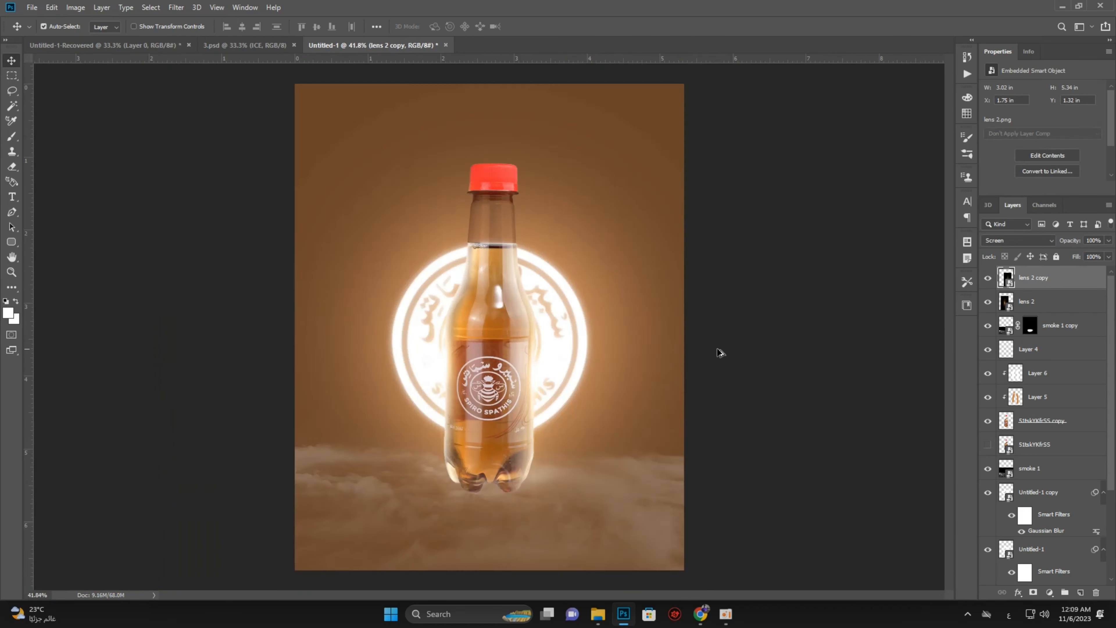
# Fine-tune the lens 2 flare against the bottle's left edge and lock the lens 2 copy layer
pyautogui.click(765, 339)
pyautogui.click(1069, 307)
pyautogui.hotkey('ctrl', 't')
pyautogui.scroll(2, 446, 373)
pyautogui.moveTo(446, 373)
pyautogui.mouseDown()
pyautogui.moveTo(426, 369)
pyautogui.moveTo(448, 373)
pyautogui.mouseUp()
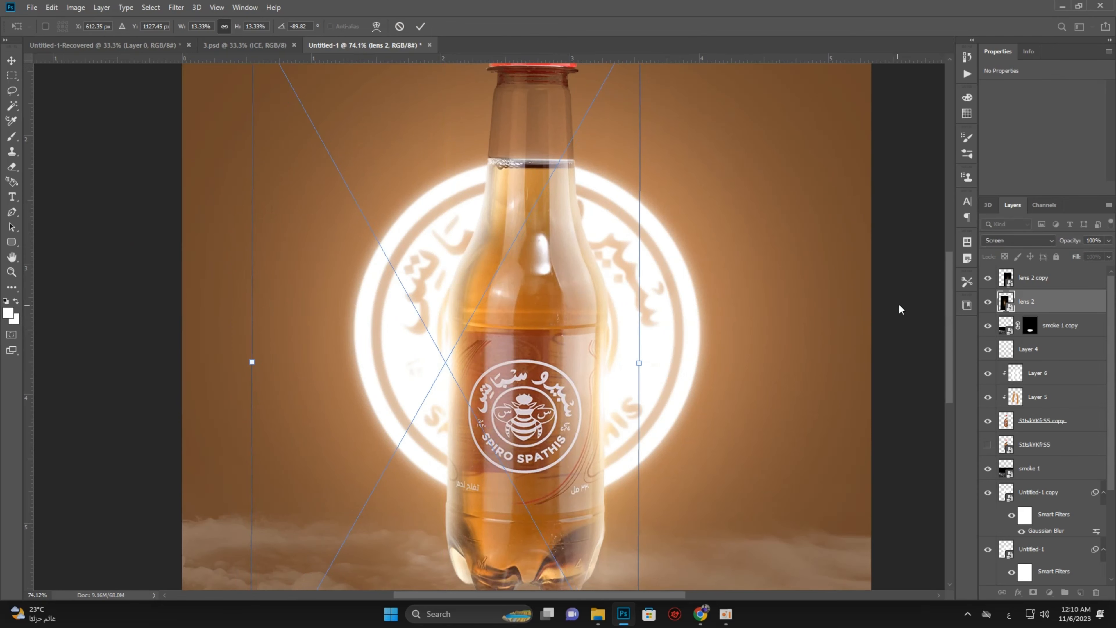
pyautogui.press('Return')
pyautogui.scroll(-3, 466, 292)
pyautogui.scroll(2, 578, 354)
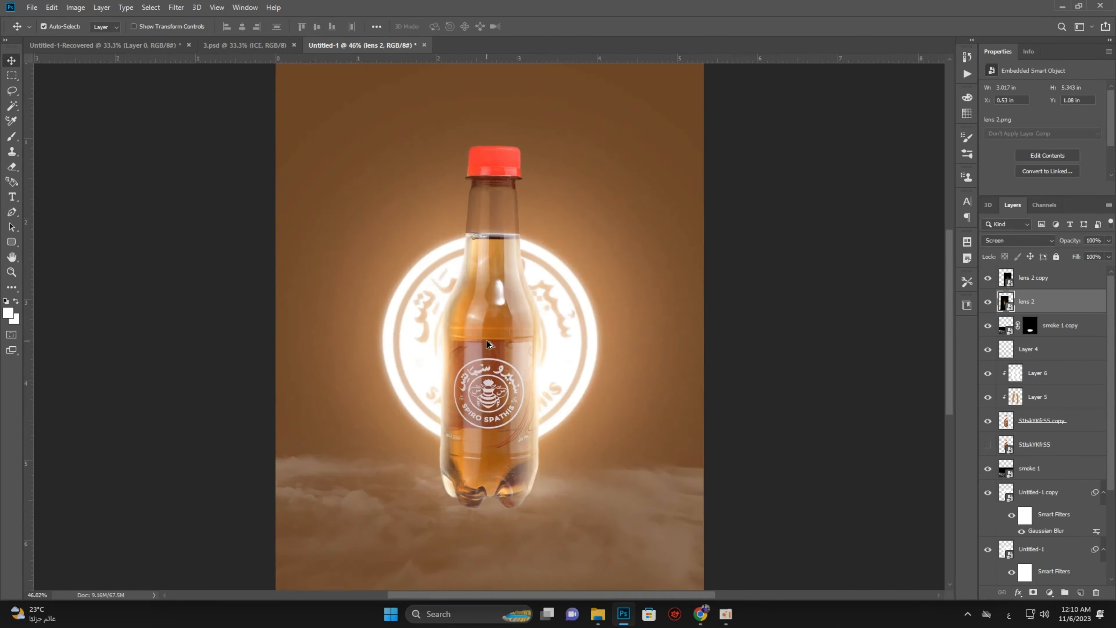
pyautogui.scroll(-1, 489, 344)
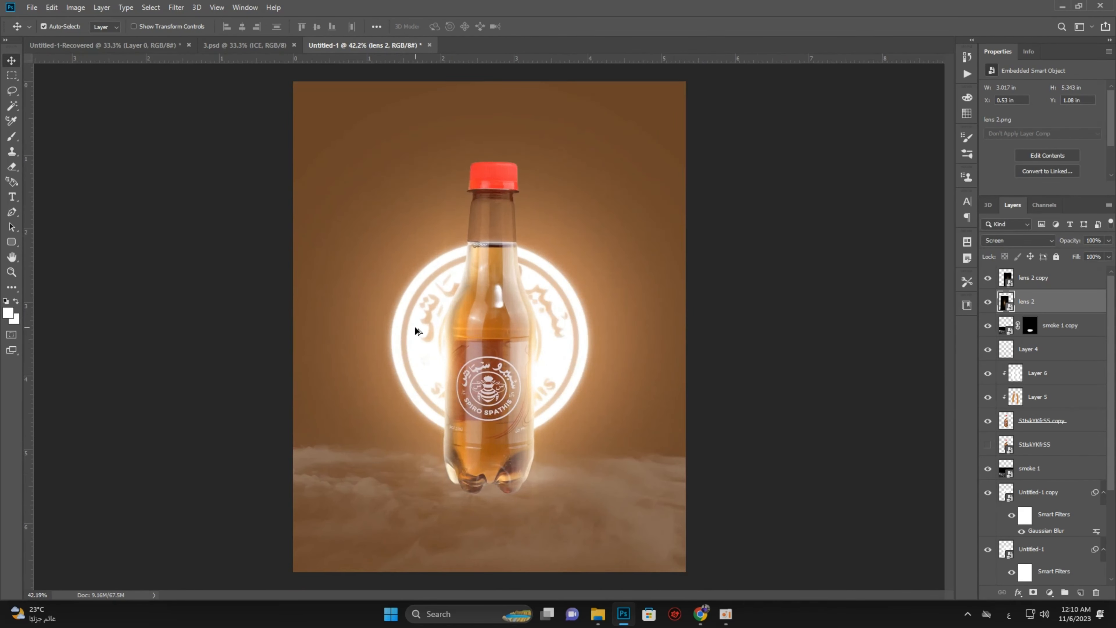
pyautogui.scroll(-1, 569, 299)
pyautogui.click(771, 246)
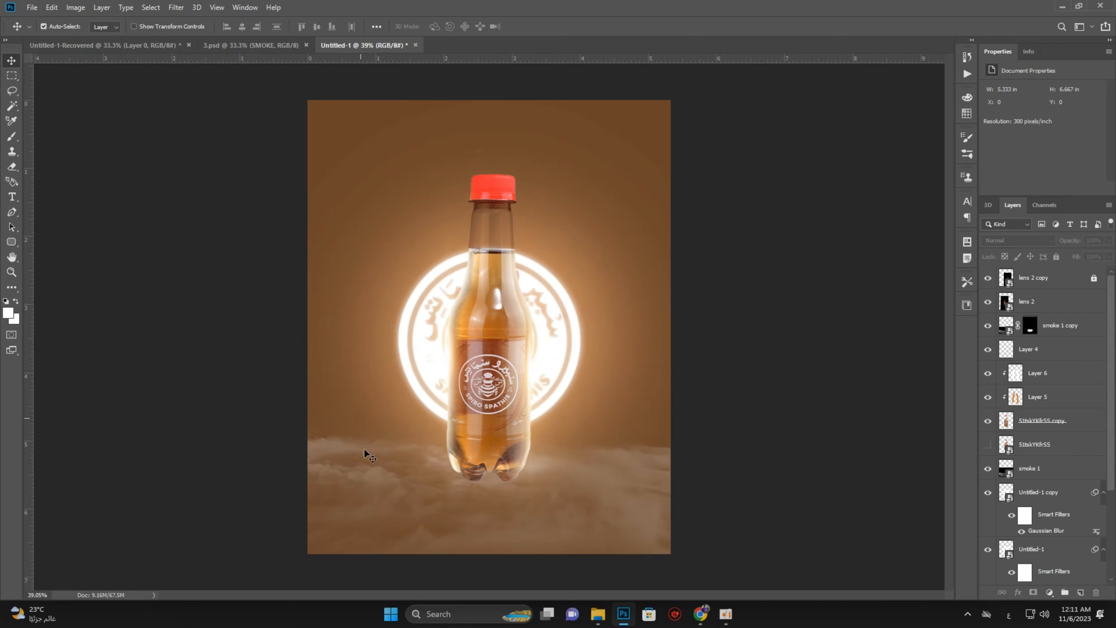
# Bring the SMOKE layer from 3.psd into the bottle document
pyautogui.click(251, 45)
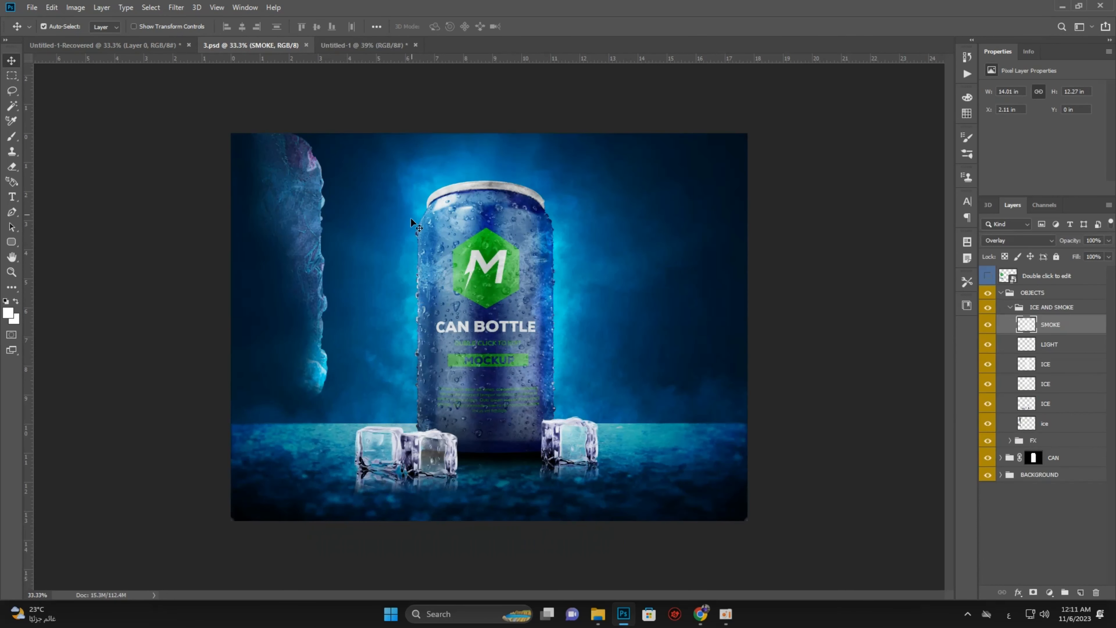
pyautogui.moveTo(444, 309); pyautogui.dragTo(746, 355)
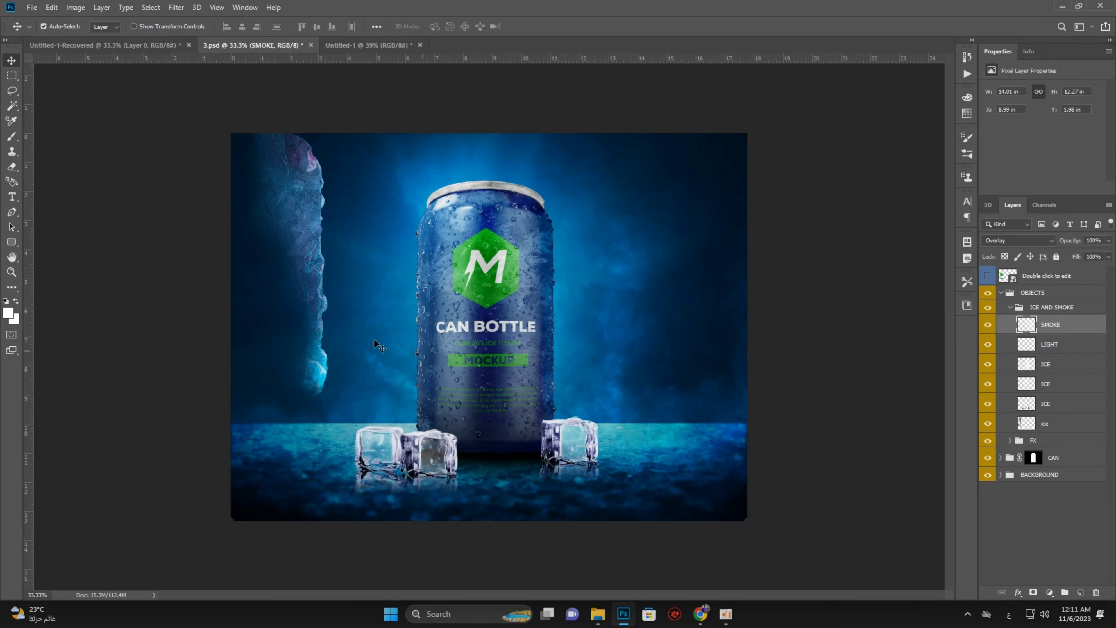
pyautogui.moveTo(439, 286); pyautogui.dragTo(206, 225)
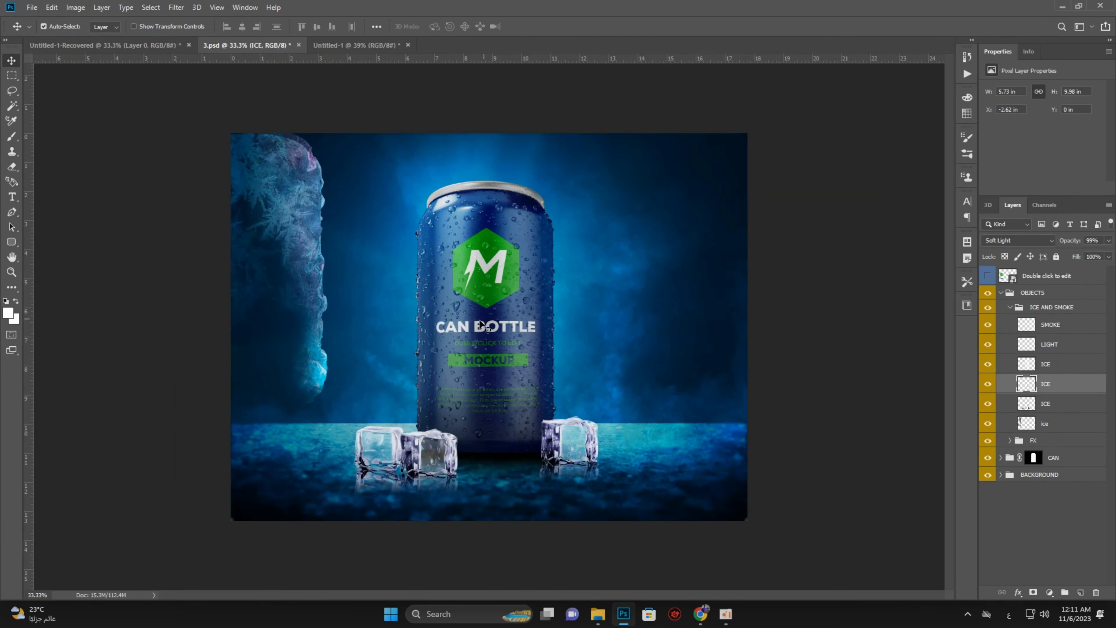
pyautogui.moveTo(381, 291); pyautogui.dragTo(319, 281)
pyautogui.moveTo(629, 313); pyautogui.dragTo(148, 44)
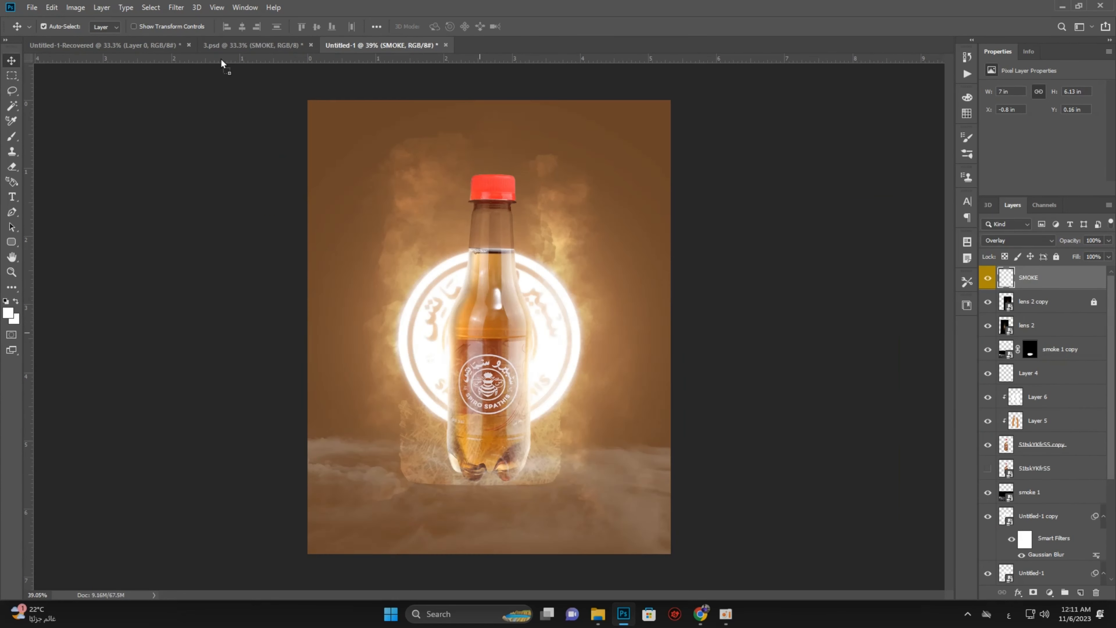
pyautogui.moveTo(221, 62); pyautogui.dragTo(482, 494)
# Scale the SMOKE layer to about 50% and center it around the bottle's middle
pyautogui.hotkey('ctrl', 't')
pyautogui.moveTo(716, 366); pyautogui.dragTo(407, 383)
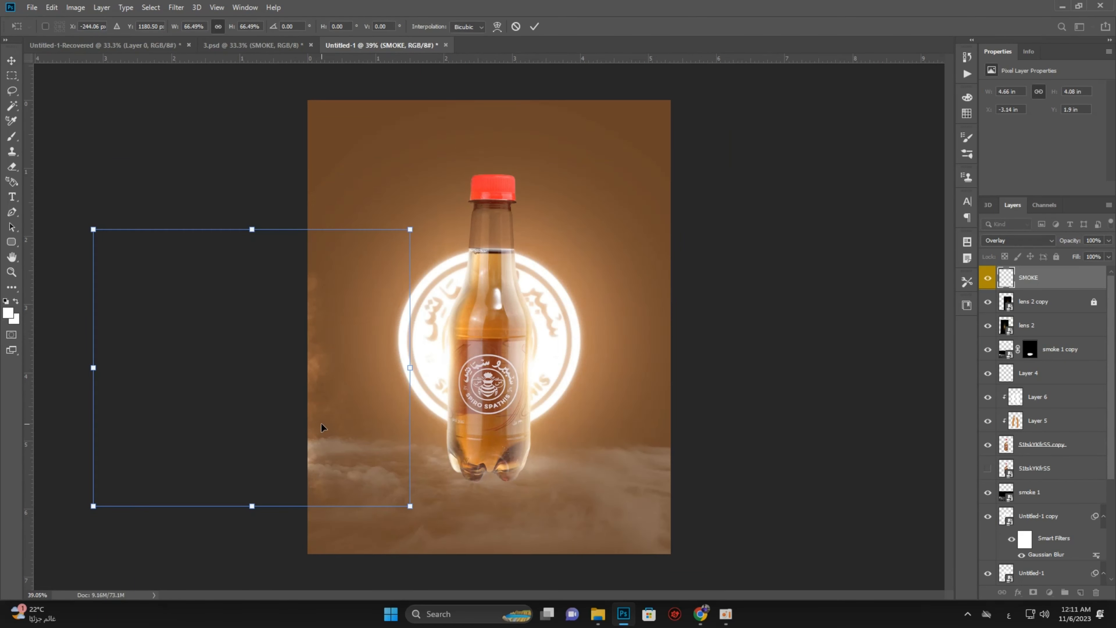
pyautogui.moveTo(321, 423); pyautogui.dragTo(551, 397)
pyautogui.moveTo(323, 343); pyautogui.dragTo(385, 343)
pyautogui.moveTo(522, 391)
pyautogui.mouseDown()
pyautogui.moveTo(493, 397)
pyautogui.moveTo(506, 397)
pyautogui.mouseUp()
pyautogui.moveTo(498, 462); pyautogui.dragTo(494, 503)
pyautogui.scroll(4, 444, 361)
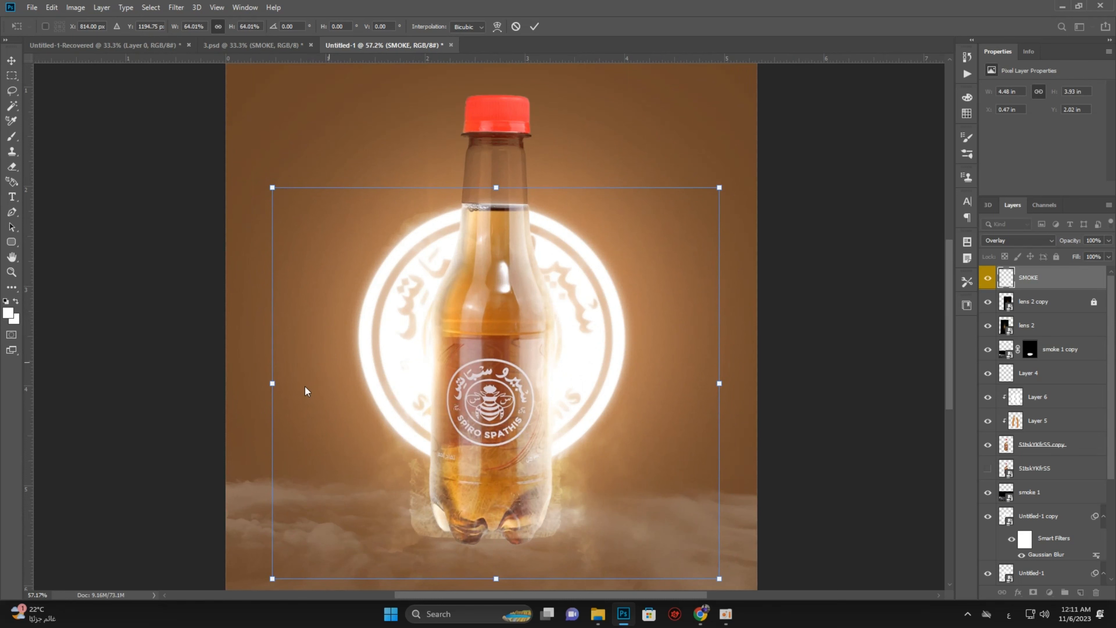
pyautogui.moveTo(419, 265); pyautogui.dragTo(415, 203)
pyautogui.moveTo(273, 319); pyautogui.dragTo(340, 318)
pyautogui.moveTo(486, 343); pyautogui.dragTo(462, 351)
pyautogui.moveTo(306, 324); pyautogui.dragTo(336, 323)
pyautogui.moveTo(467, 336)
pyautogui.mouseDown()
pyautogui.moveTo(463, 364)
pyautogui.moveTo(464, 336)
pyautogui.mouseUp()
pyautogui.click(766, 396)
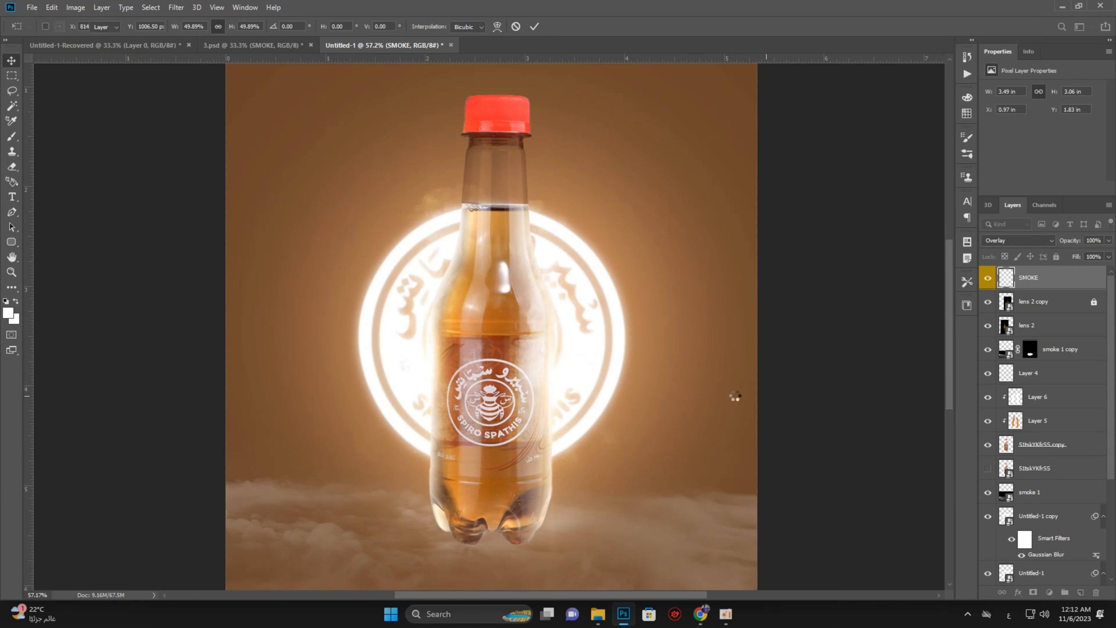
# Set the SMOKE layer's opacity to 96%, add a layer mask and ready a black brush
pyautogui.moveTo(1102, 250)
pyautogui.mouseDown()
pyautogui.moveTo(1088, 253)
pyautogui.moveTo(1103, 253)
pyautogui.mouseUp()
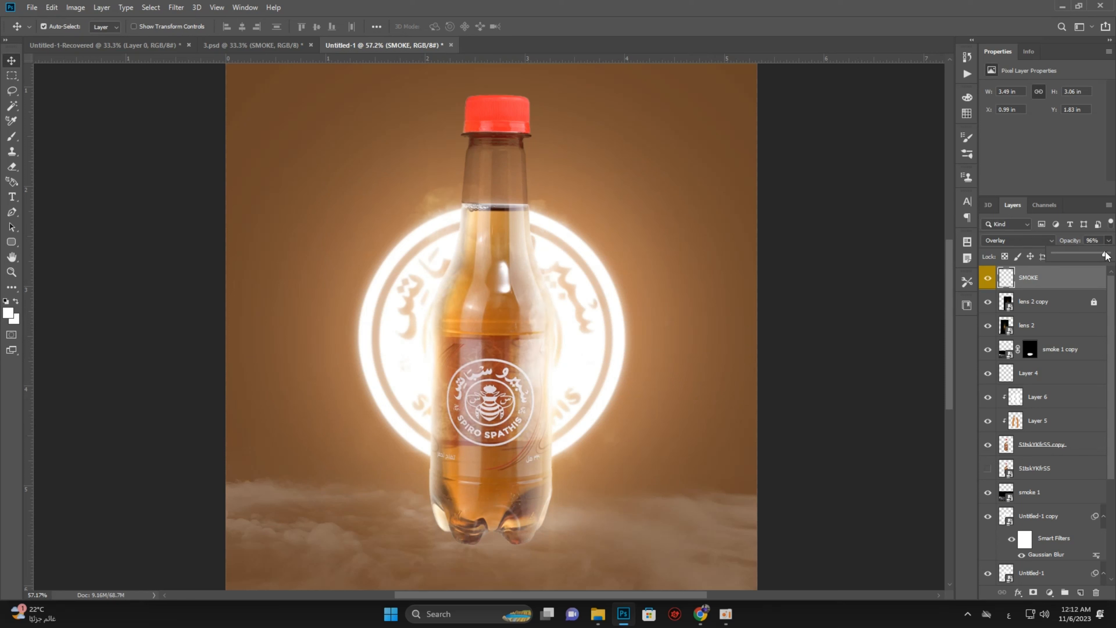
pyautogui.click(1034, 593)
pyautogui.click(11, 137)
pyautogui.press('x')
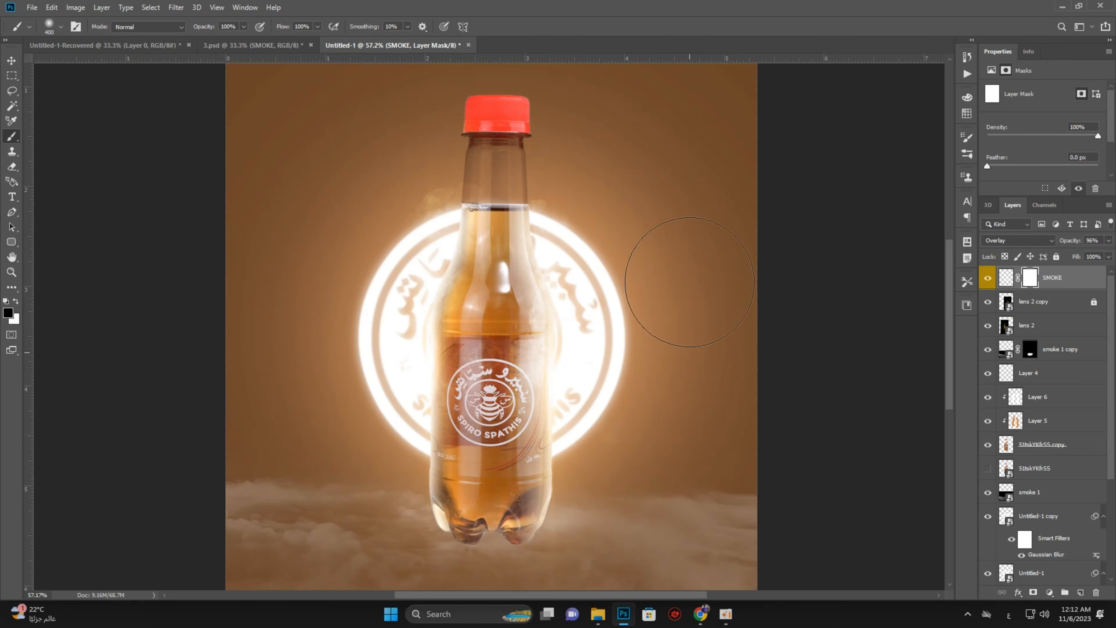
# Mask out the smoke around the bottle's lower half with a large soft black brush and compare the result
pyautogui.moveTo(626, 544); pyautogui.dragTo(388, 496)
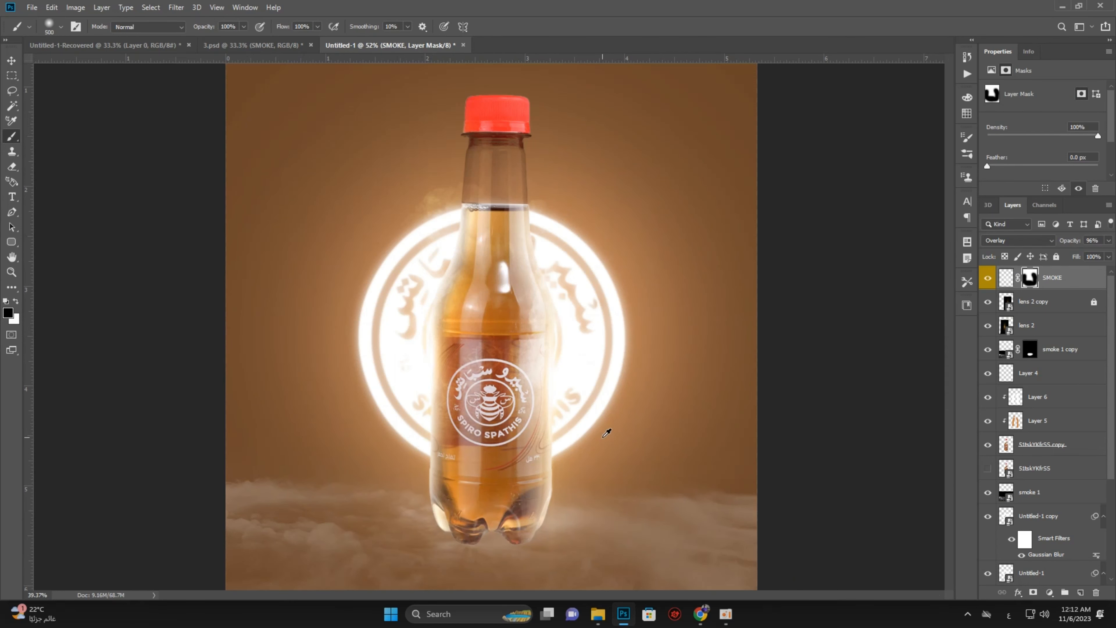
pyautogui.scroll(-2, 605, 441)
pyautogui.click(11, 62)
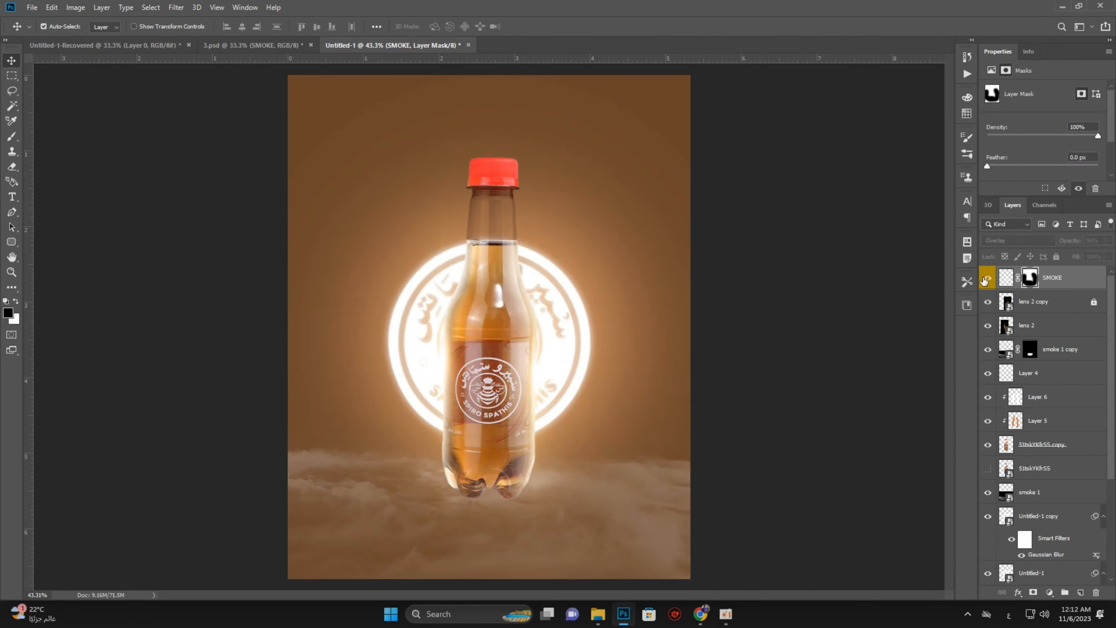
pyautogui.scroll(-1, 515, 290)
pyautogui.scroll(2, 449, 348)
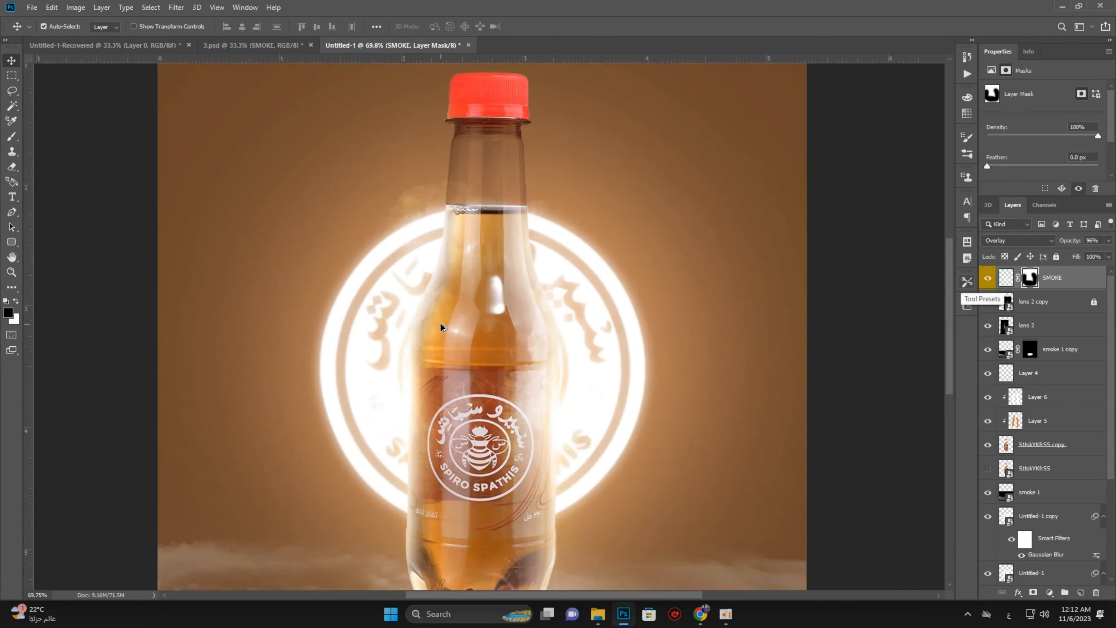
pyautogui.scroll(-3, 440, 320)
pyautogui.scroll(1, 437, 324)
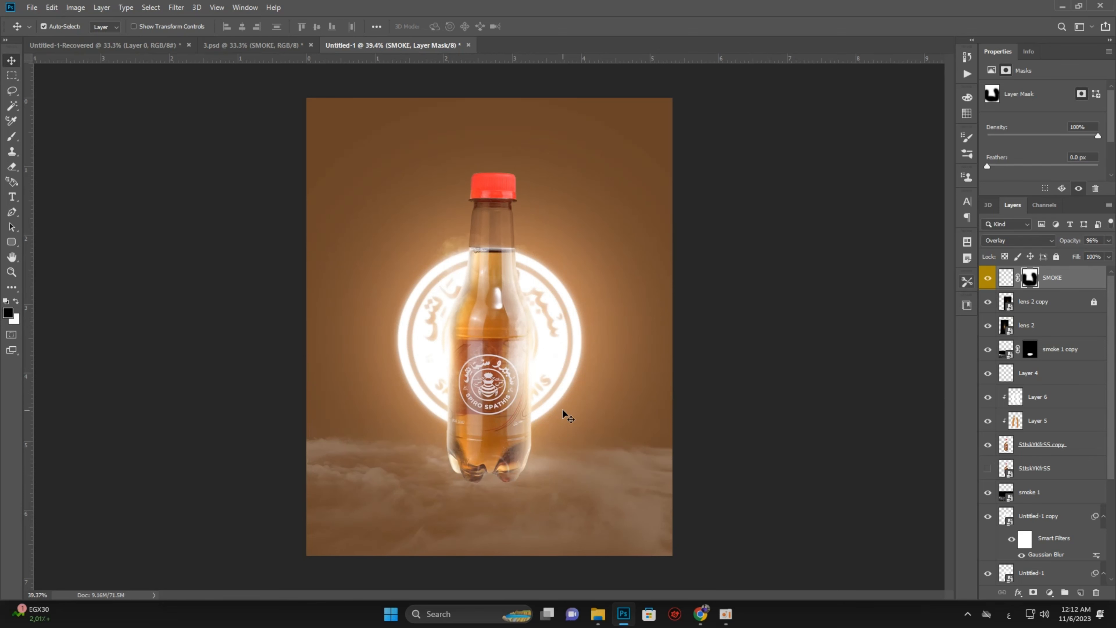
# Delete the masked smoke 1 copy layer at the bottle's base and lock the lens 2 layer
pyautogui.moveTo(589, 515); pyautogui.dragTo(594, 546)
pyautogui.moveTo(527, 465)
pyautogui.mouseDown()
pyautogui.moveTo(559, 449)
pyautogui.moveTo(532, 460)
pyautogui.mouseUp()
pyautogui.scroll(4, 551, 445)
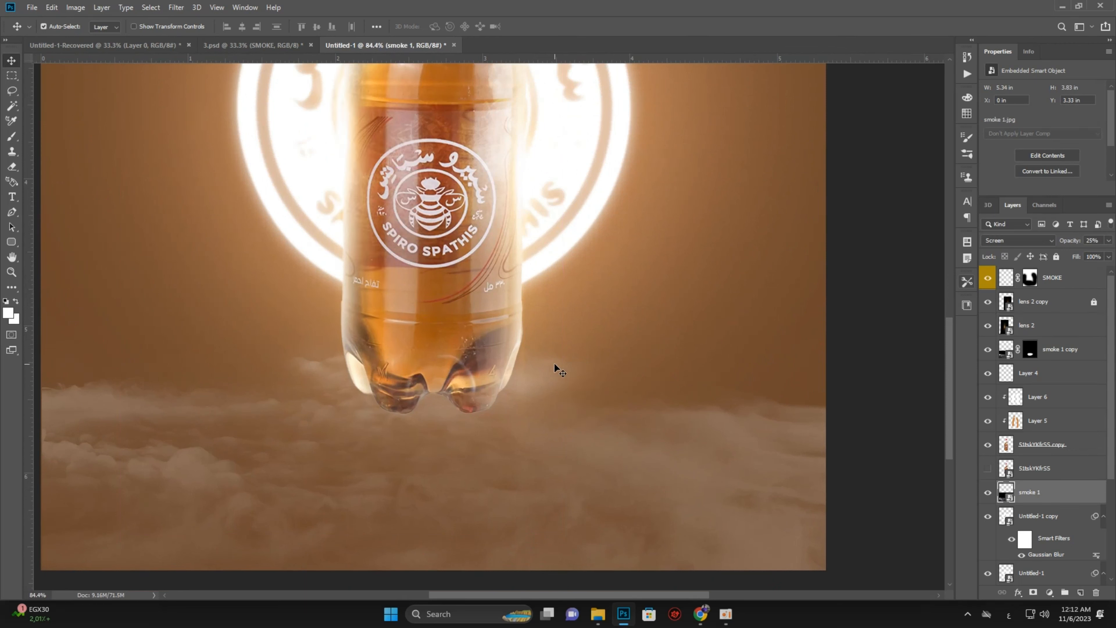
pyautogui.moveTo(542, 380); pyautogui.dragTo(537, 423)
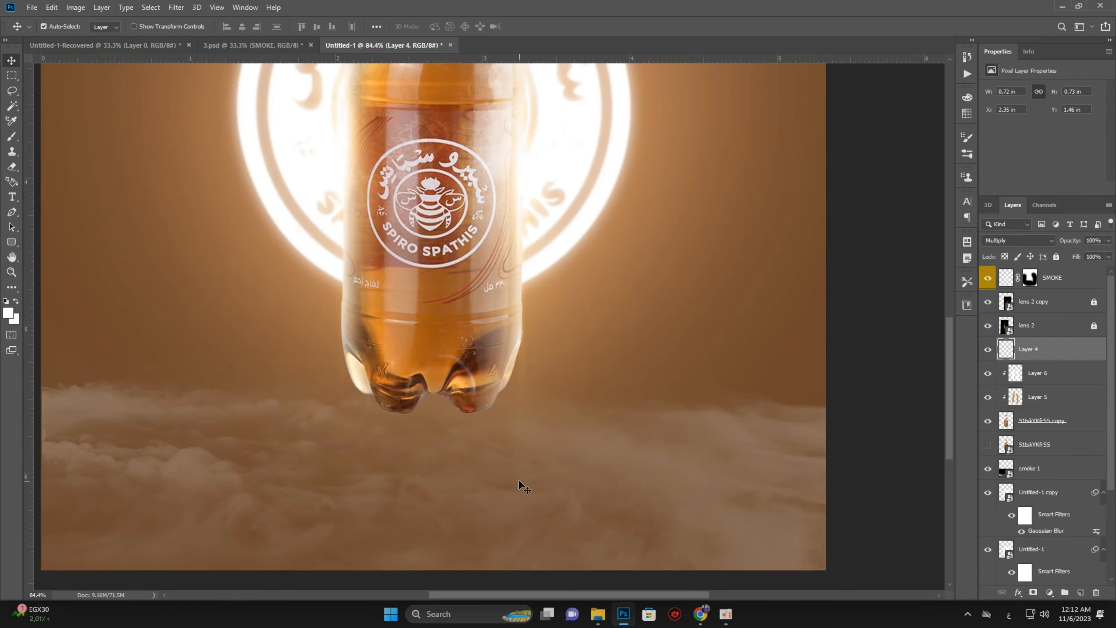
# Try the smoke 1 cloud layer slightly higher, then delete it from the composition
pyautogui.moveTo(519, 480); pyautogui.dragTo(519, 467)
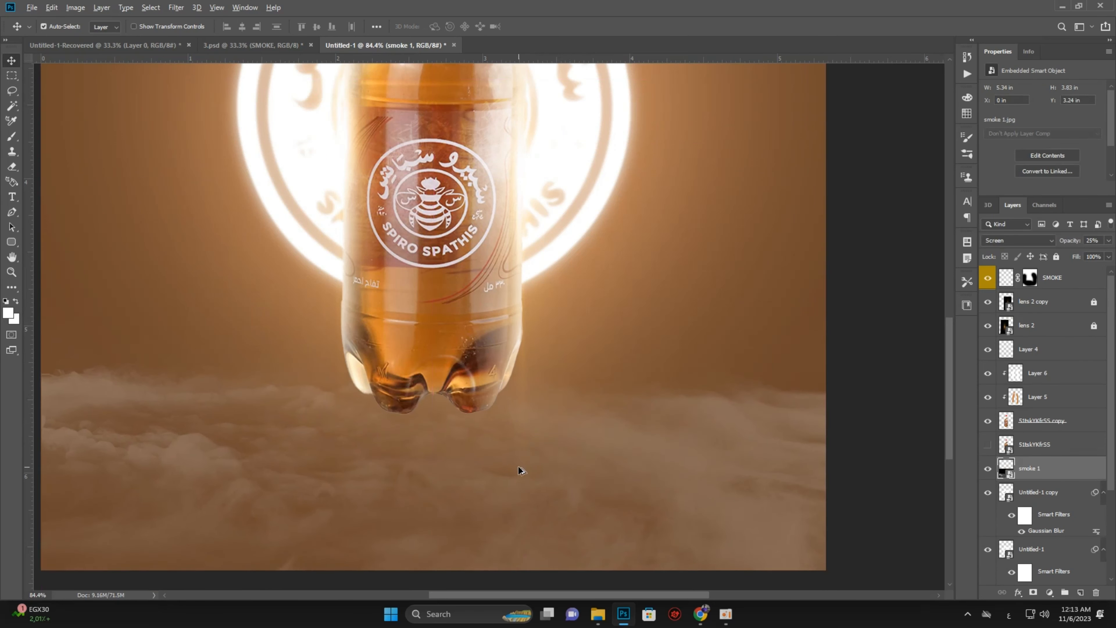
pyautogui.hotkey('ctrl', '0')
pyautogui.click(496, 430)
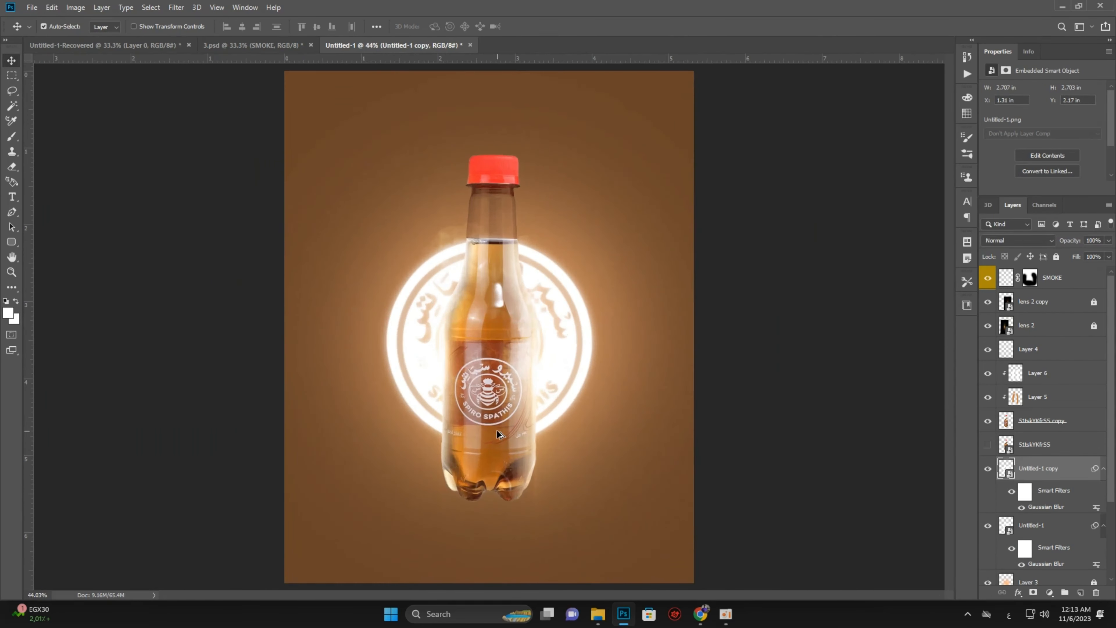
pyautogui.hotkey('ctrl', '-')
# Move the masked SMOKE layer up to the bottle's neck and scale it down to about 2.54 by 2.22 inches
pyautogui.scroll(3, 497, 432)
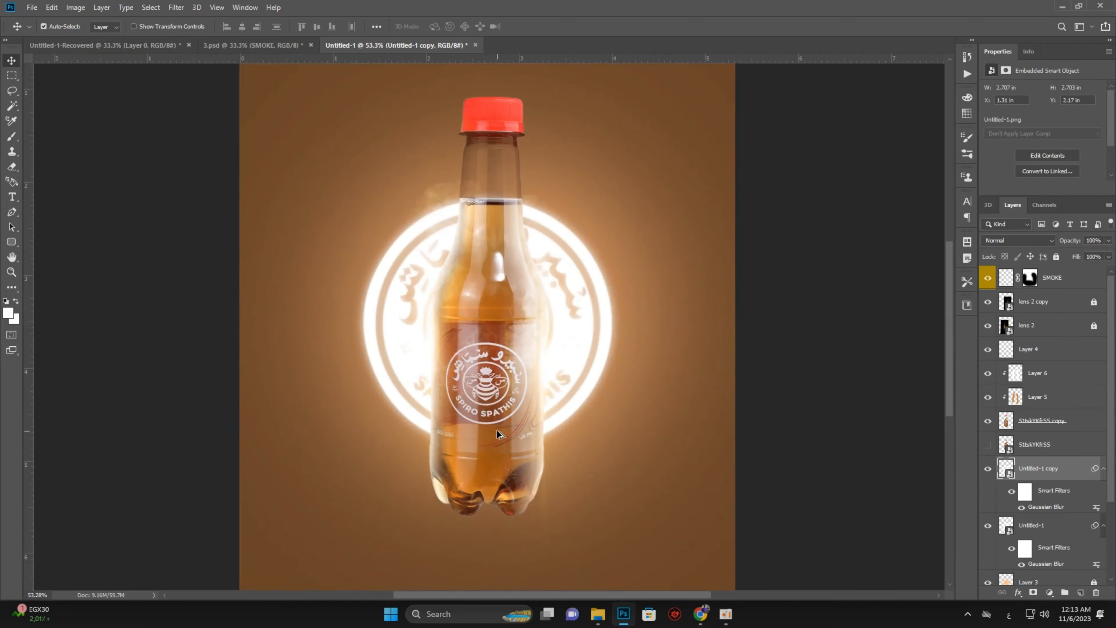
pyautogui.scroll(2, 467, 267)
pyautogui.moveTo(447, 241); pyautogui.dragTo(445, 182)
pyautogui.hotkey('ctrl', 't')
pyautogui.moveTo(339, 282); pyautogui.dragTo(369, 281)
pyautogui.moveTo(661, 280); pyautogui.dragTo(630, 278)
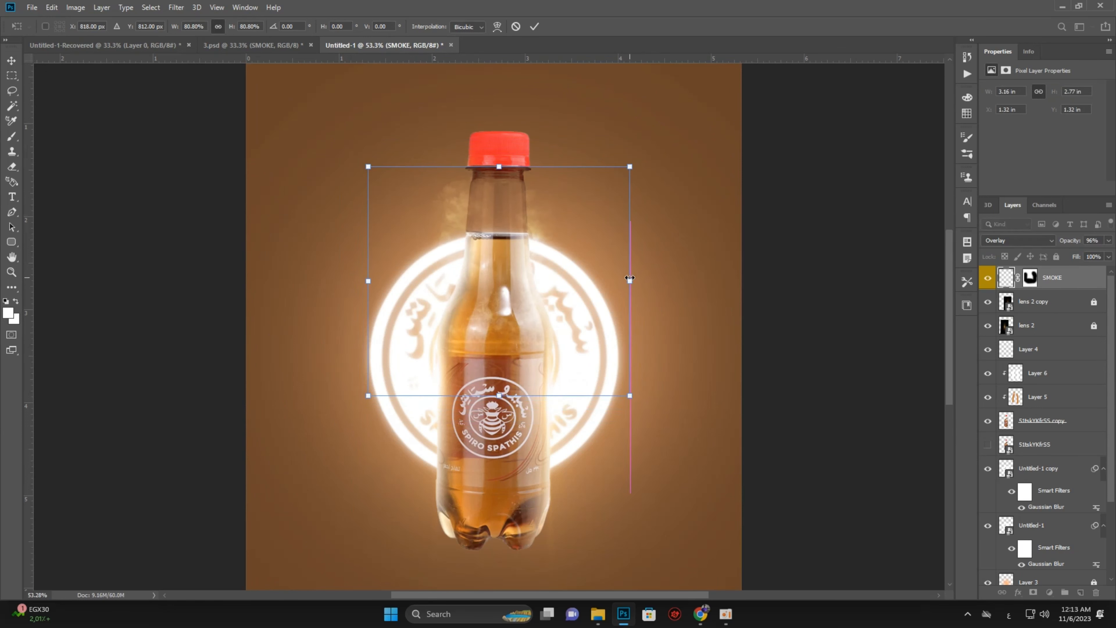
pyautogui.moveTo(372, 285); pyautogui.dragTo(381, 284)
pyautogui.moveTo(444, 281); pyautogui.dragTo(382, 280)
pyautogui.moveTo(627, 276); pyautogui.dragTo(620, 277)
pyautogui.moveTo(530, 223); pyautogui.dragTo(530, 215)
pyautogui.click(749, 241)
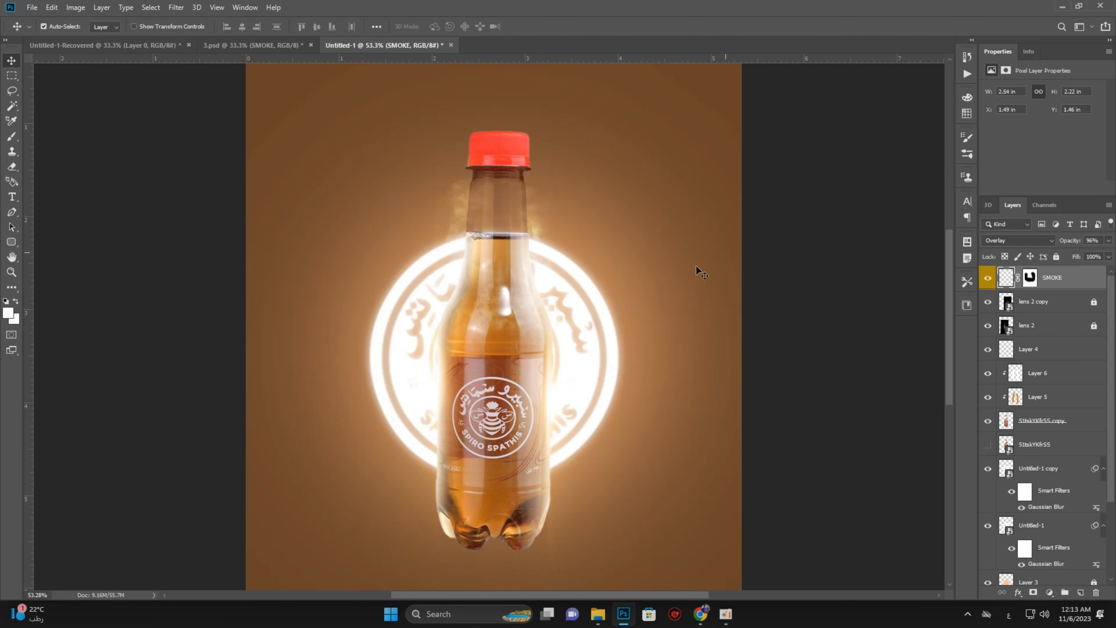
# Make four copies of the masked smoke and arrange them around the bottle's lower body and base
pyautogui.keyDown('alt'); pyautogui.moveTo(457, 212); pyautogui.dragTo(443, 459); pyautogui.keyUp('alt')
pyautogui.keyDown('alt'); pyautogui.moveTo(500, 480); pyautogui.dragTo(530, 480); pyautogui.keyUp('alt')
pyautogui.hotkey('ctrl', 'z')
pyautogui.keyDown('alt'); pyautogui.moveTo(427, 488); pyautogui.dragTo(461, 481); pyautogui.keyUp('alt')
pyautogui.hotkey('ctrl', 'z')
pyautogui.click(827, 390)
pyautogui.scroll(-5, 504, 319)
pyautogui.scroll(12, 509, 363)
pyautogui.scroll(-4, 506, 363)
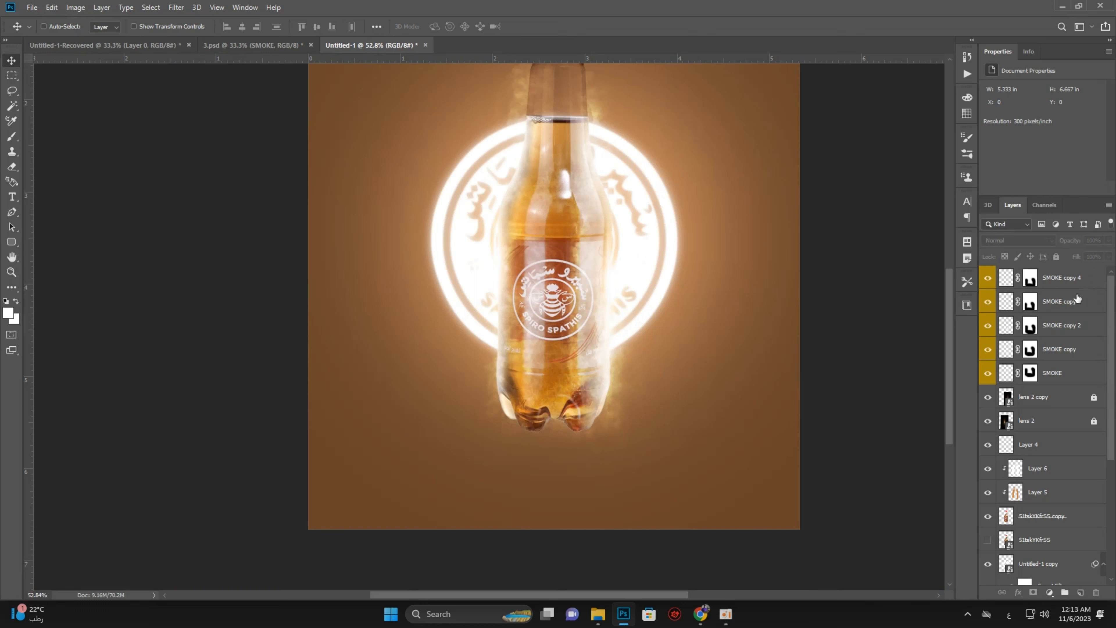
# Select all five SMOKE layers and lower their opacity to 77%
pyautogui.keyDown('ctrl'); pyautogui.click(1059, 283); pyautogui.keyUp('ctrl')
pyautogui.keyDown('ctrl'); pyautogui.click(1059, 303); pyautogui.keyUp('ctrl')
pyautogui.keyDown('ctrl'); pyautogui.click(1060, 326); pyautogui.keyUp('ctrl')
pyautogui.keyDown('ctrl'); pyautogui.click(1059, 329); pyautogui.keyUp('ctrl')
pyautogui.keyDown('ctrl'); pyautogui.click(1058, 329); pyautogui.keyUp('ctrl')
pyautogui.keyDown('ctrl'); pyautogui.click(1056, 351); pyautogui.keyUp('ctrl')
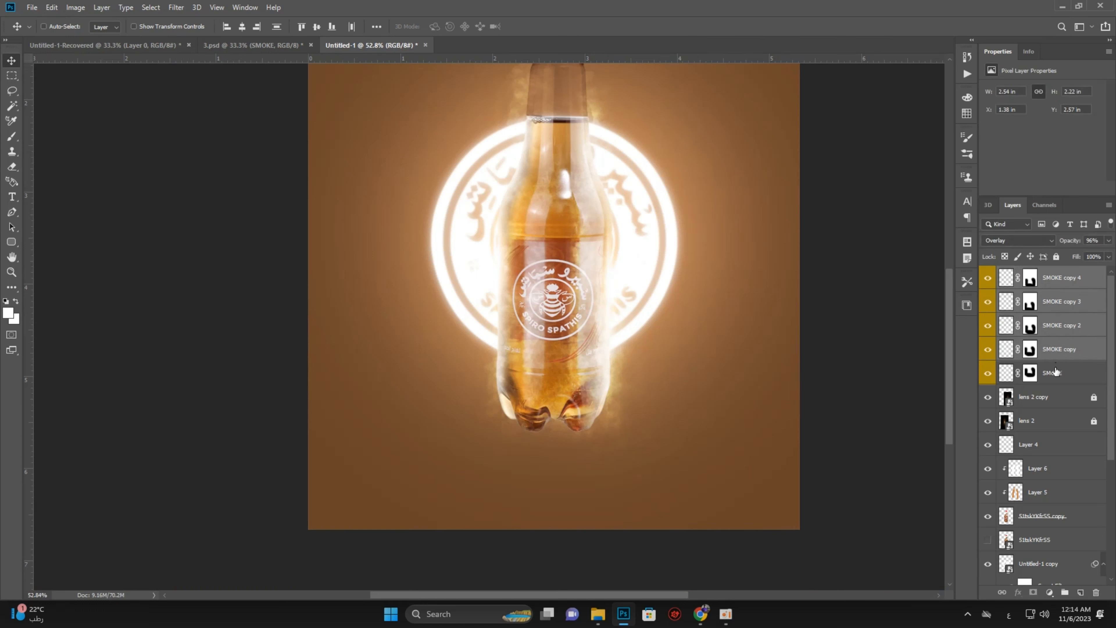
pyautogui.keyDown('ctrl'); pyautogui.click(1055, 372); pyautogui.keyUp('ctrl')
pyautogui.click(1109, 241)
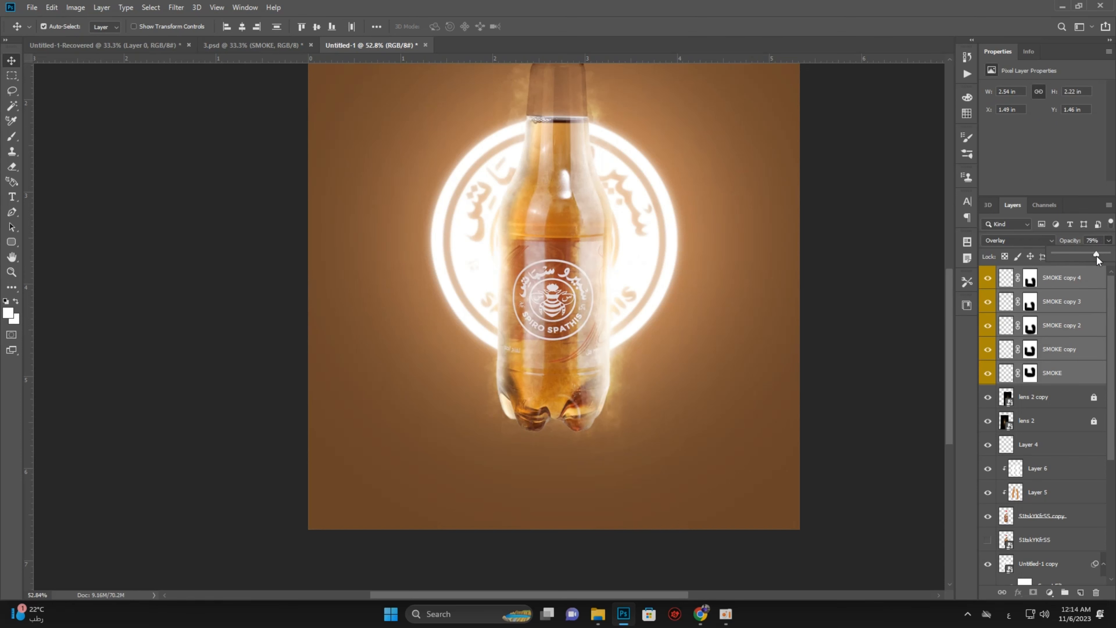
pyautogui.click(848, 266)
pyautogui.scroll(-2, 659, 268)
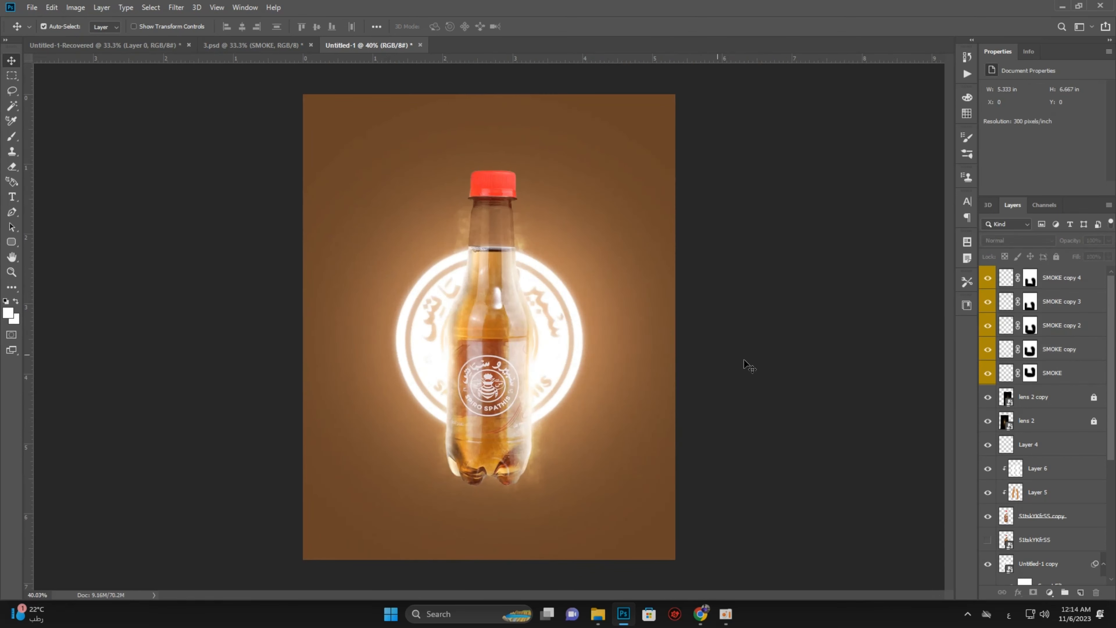
pyautogui.scroll(-2, 546, 329)
# Scale the neck's SMOKE layer to about 94% and nudge it upward around the bottle's neck
pyautogui.scroll(8, 546, 329)
pyautogui.moveTo(445, 222); pyautogui.dragTo(452, 219)
pyautogui.hotkey('ctrl', 't')
pyautogui.moveTo(673, 300); pyautogui.dragTo(659, 299)
pyautogui.press('Up')
pyautogui.press('Up')
pyautogui.press('Up')
pyautogui.press('Up')
pyautogui.press('Up')
pyautogui.press('Up')
pyautogui.press('Up')
pyautogui.press('Up')
pyautogui.press('Up')
pyautogui.press('Up')
pyautogui.press('Up')
pyautogui.press('Up')
pyautogui.press('Up')
pyautogui.press('Up')
pyautogui.press('Up')
pyautogui.press('Up')
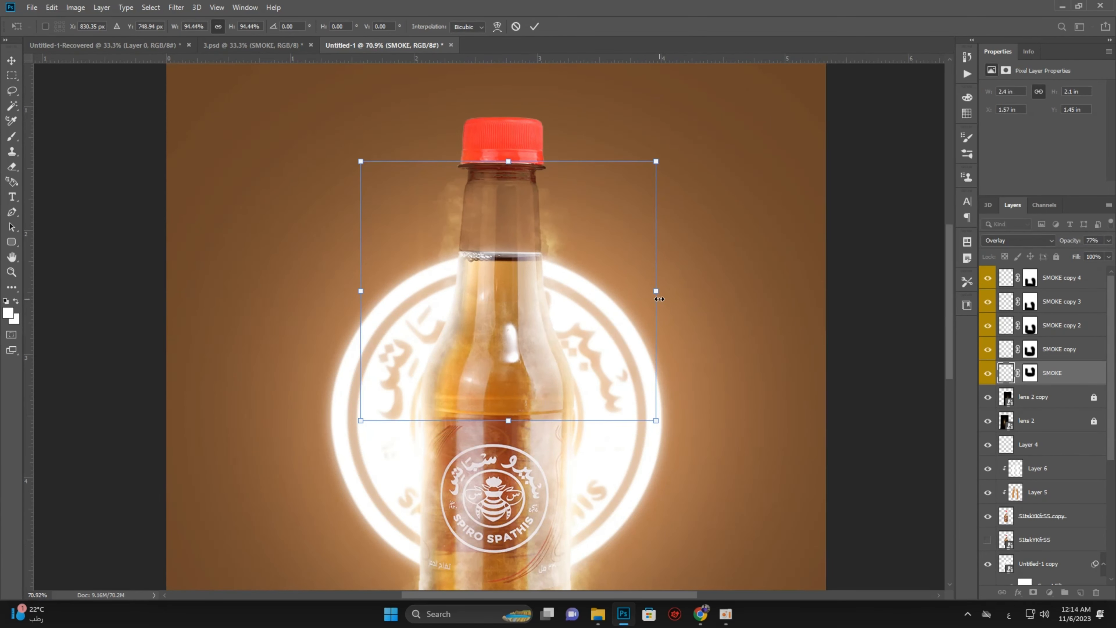
pyautogui.press('Return')
pyautogui.scroll(-2, 496, 215)
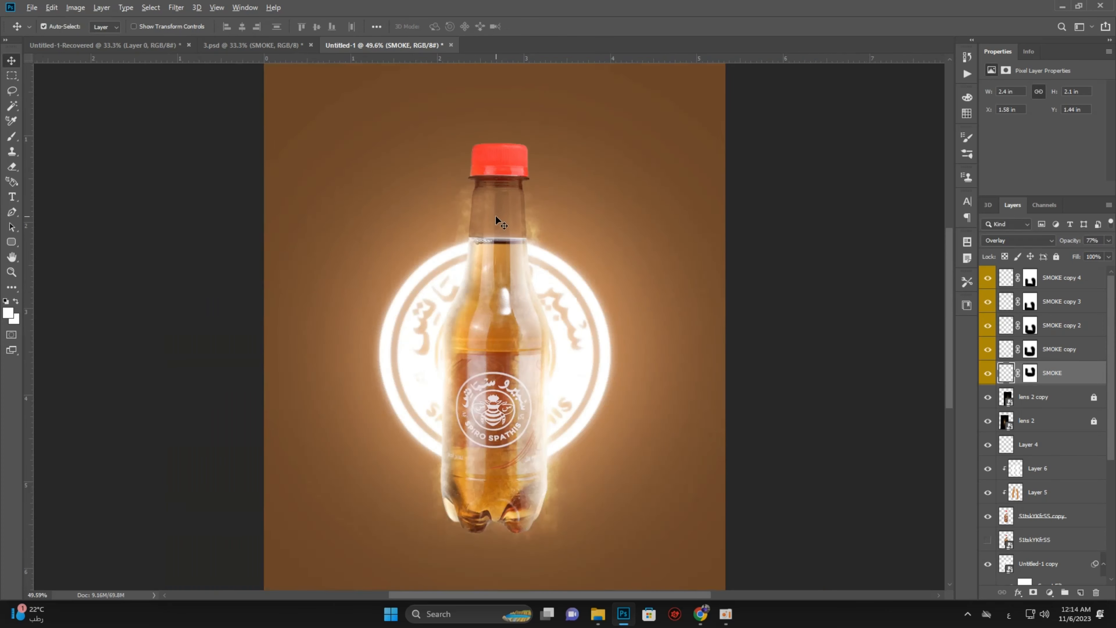
# Examine the smoke around the bottle's neck and base, up close and against the whole composition
pyautogui.scroll(-1, 496, 215)
pyautogui.scroll(-1, 495, 216)
pyautogui.scroll(2, 525, 259)
pyautogui.click(701, 253)
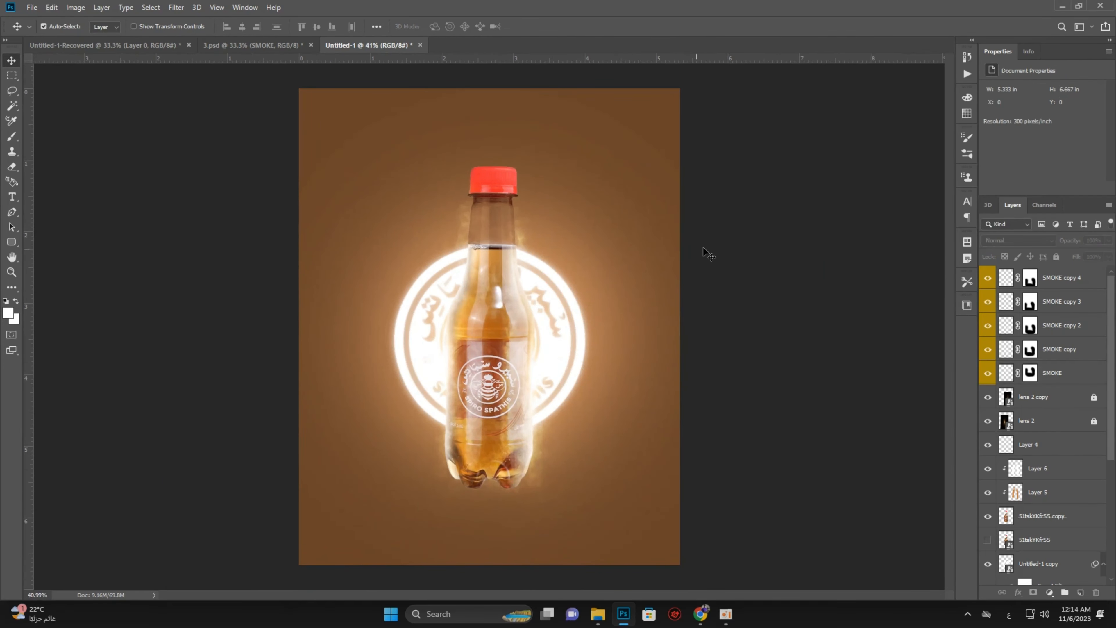
pyautogui.scroll(2, 497, 444)
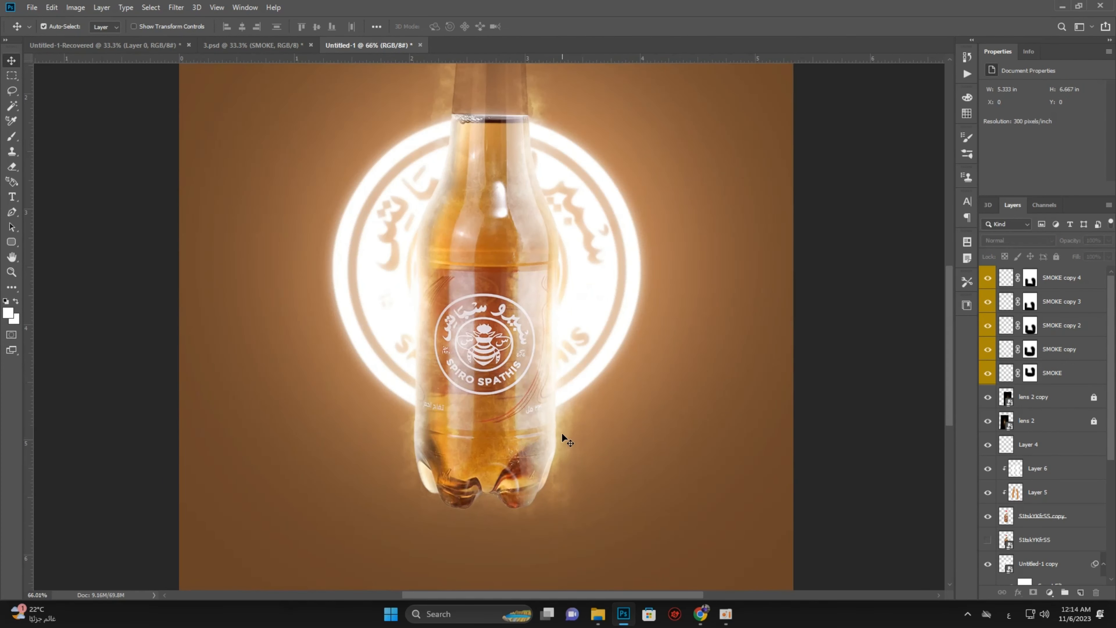
pyautogui.scroll(-2, 459, 270)
pyautogui.scroll(-1, 459, 270)
pyautogui.scroll(2, 460, 271)
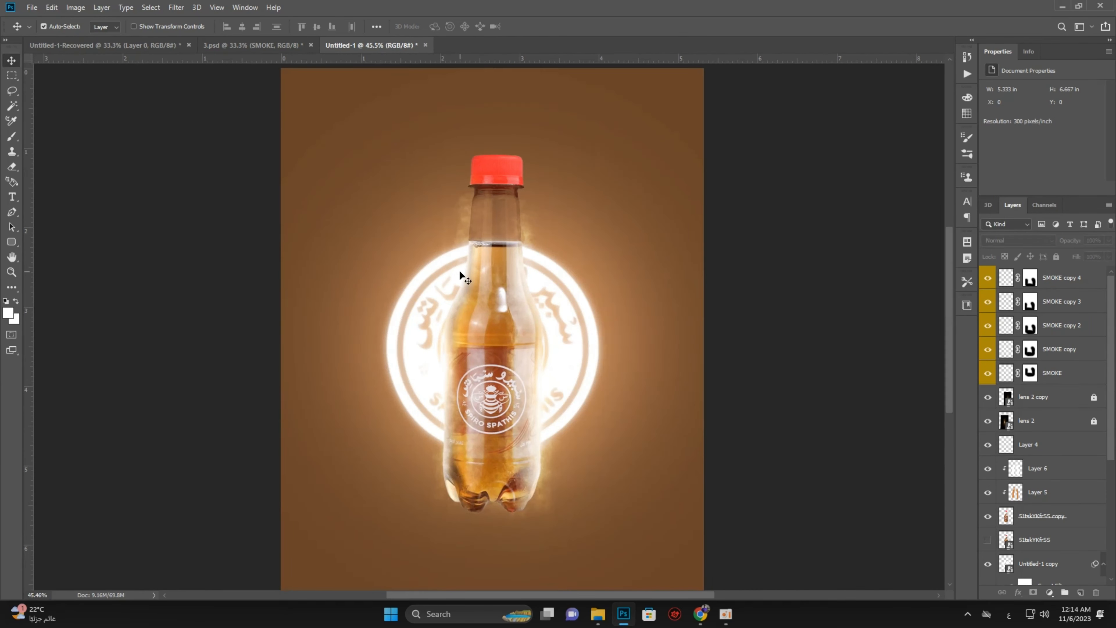
pyautogui.scroll(-1, 451, 246)
pyautogui.scroll(1, 437, 131)
pyautogui.scroll(-1, 436, 246)
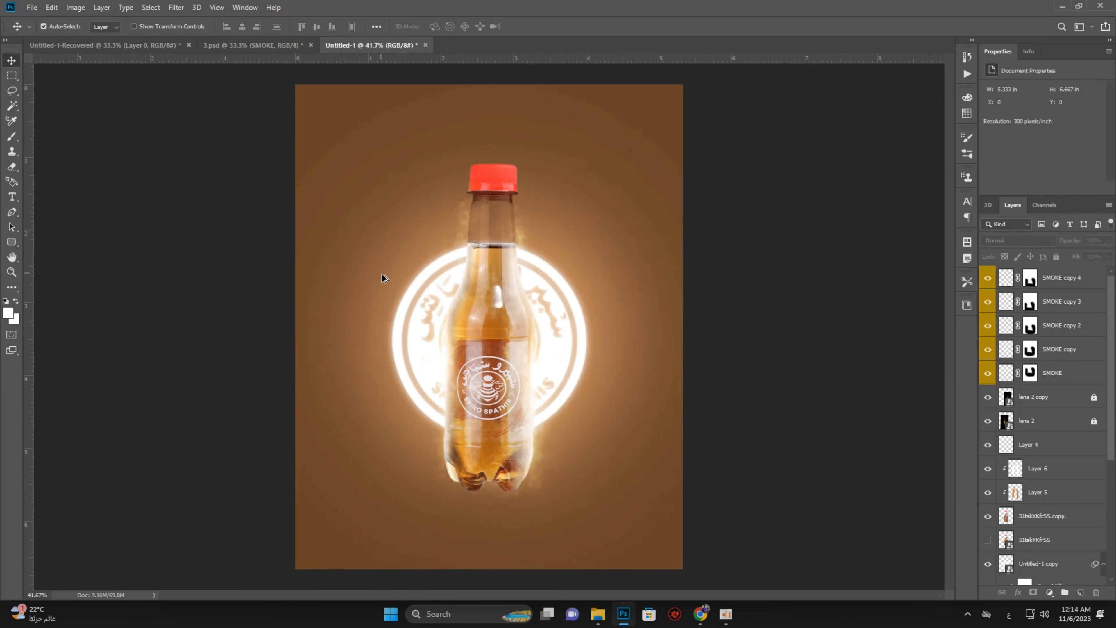
pyautogui.scroll(-1, 503, 298)
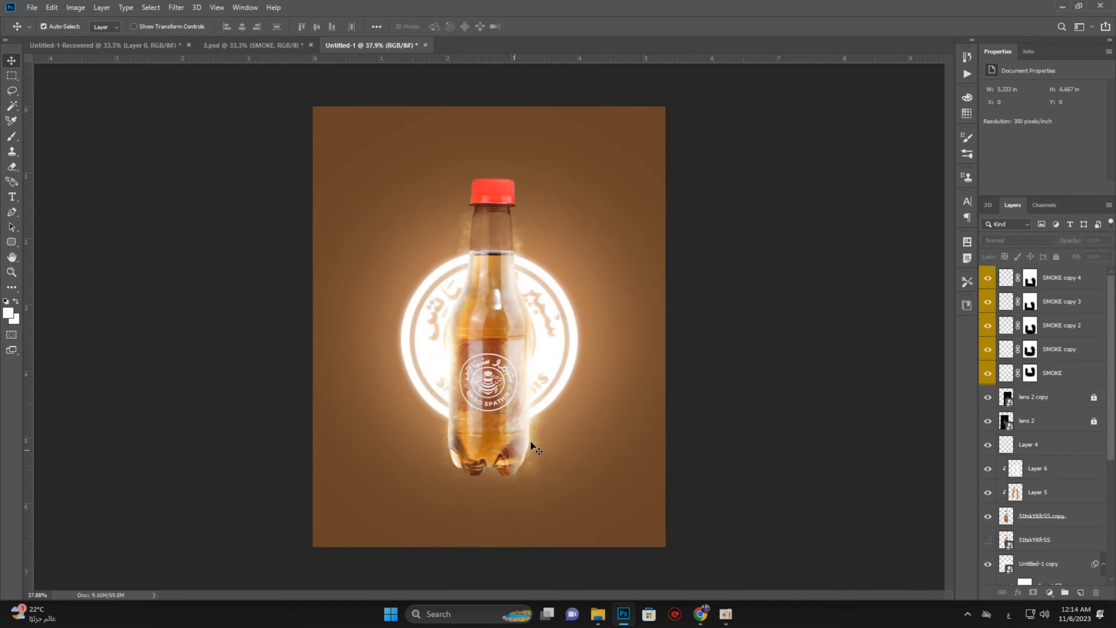
pyautogui.scroll(2, 516, 356)
pyautogui.scroll(-3, 521, 377)
# Place smoke 1.jpg across the canvas's lower part as ground fog, blended in Screen mode at 33% opacity
pyautogui.click(1063, 7)
pyautogui.moveTo(262, 115); pyautogui.dragTo(485, 408)
pyautogui.moveTo(571, 364); pyautogui.dragTo(554, 507)
pyautogui.click(1020, 241)
pyautogui.click(1010, 334)
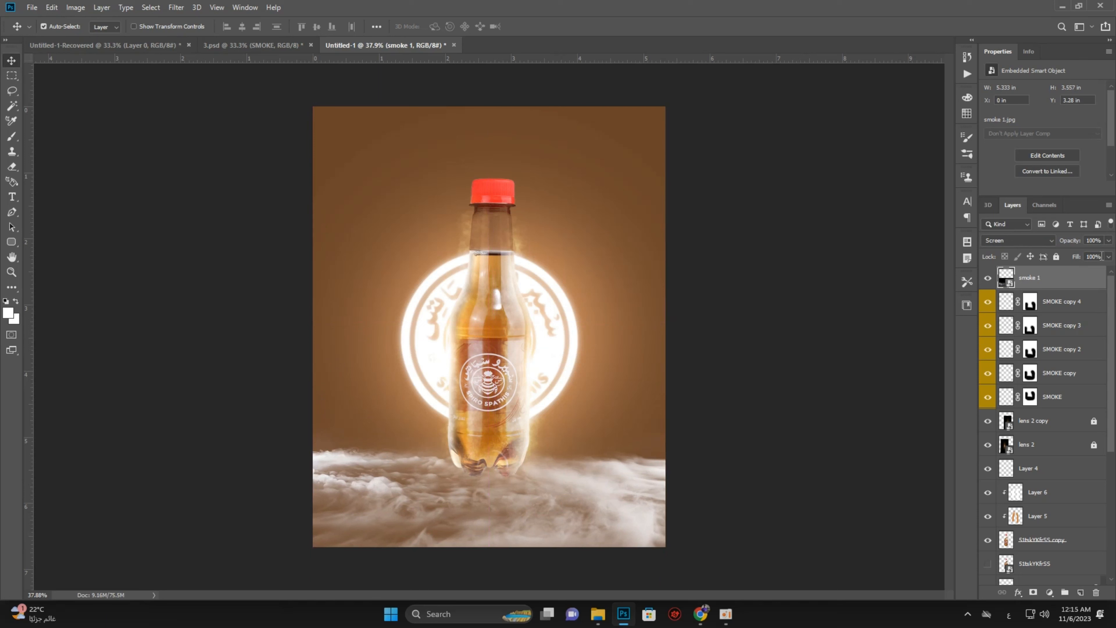
pyautogui.moveTo(1086, 253); pyautogui.dragTo(1072, 255)
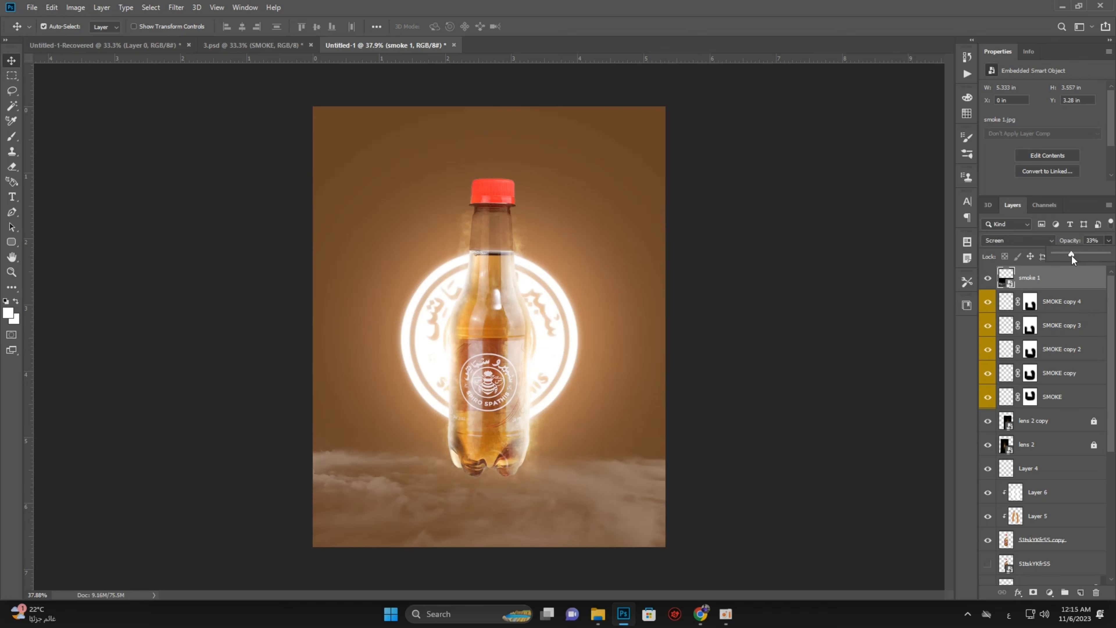
pyautogui.moveTo(623, 516); pyautogui.dragTo(624, 506)
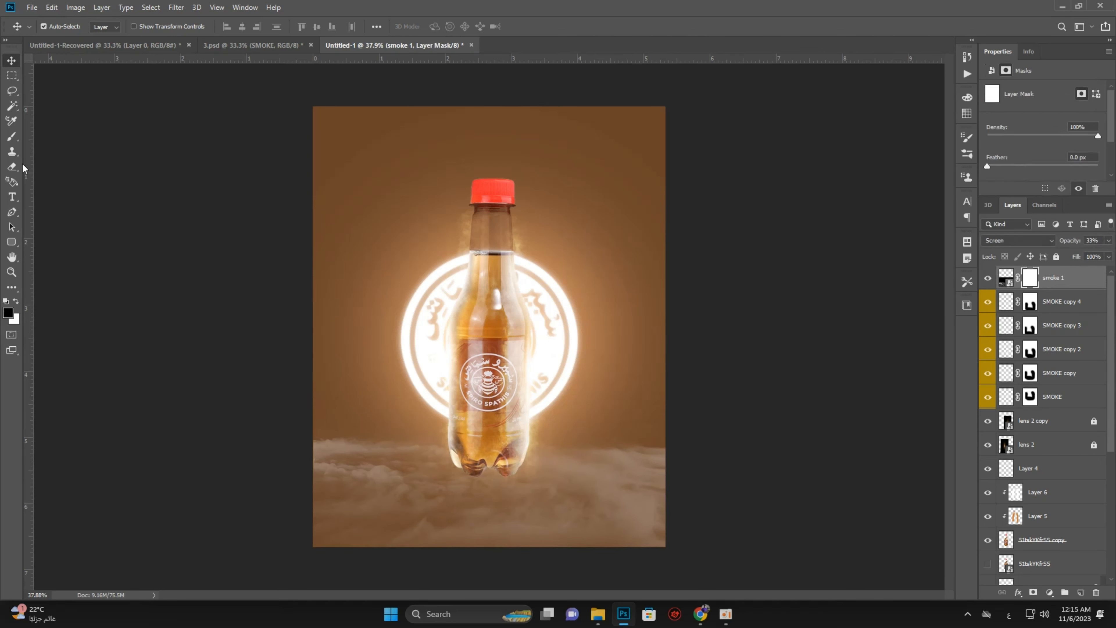
# Paint black on the smoke 1 layer mask with a large soft brush to hide the haze above the ground fog
pyautogui.press('b')
pyautogui.press('x')
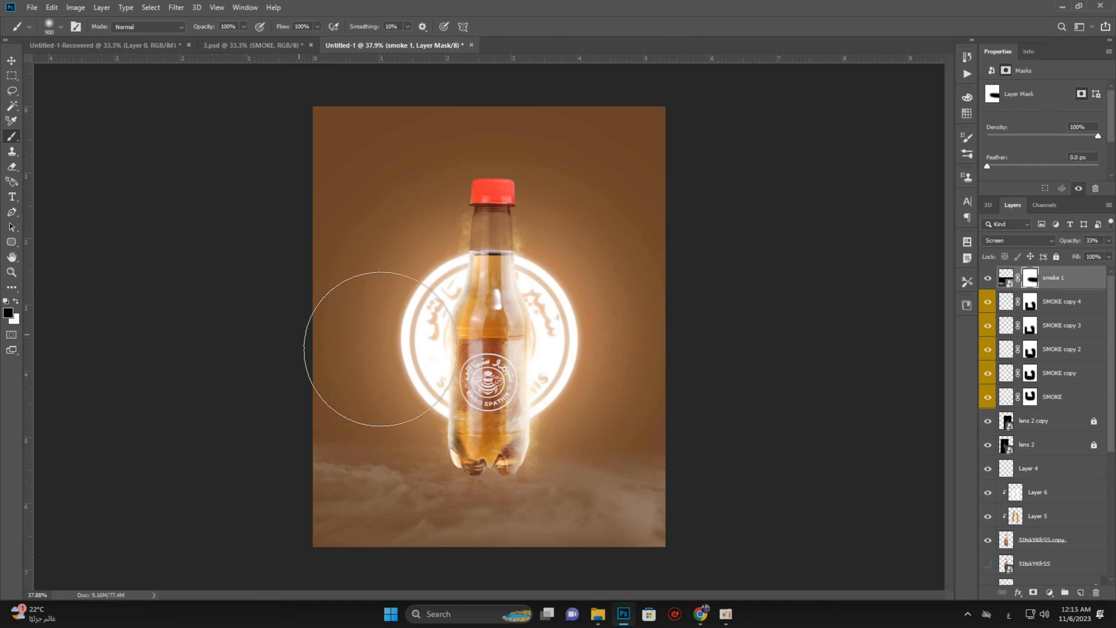
pyautogui.moveTo(379, 344); pyautogui.dragTo(326, 329)
pyautogui.click(11, 60)
# Examine the faded ground fog and the smoke around the bottle's neck, both close up and in the full composition
pyautogui.scroll(-2, 554, 234)
pyautogui.scroll(3, 554, 224)
pyautogui.scroll(1, 523, 288)
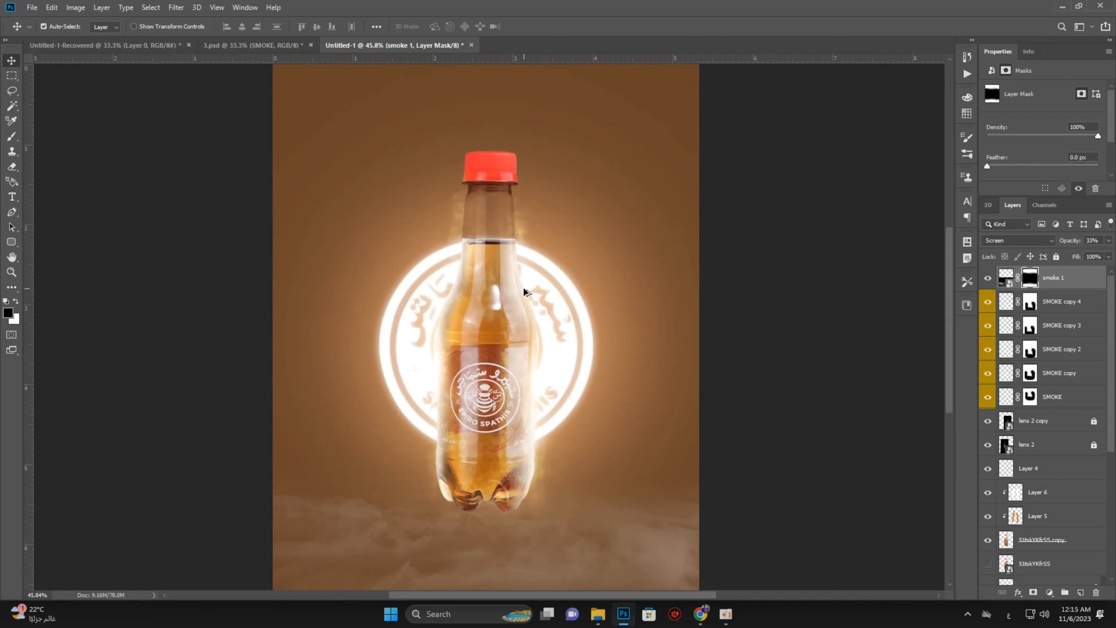
pyautogui.scroll(5, 523, 287)
pyautogui.click(570, 278)
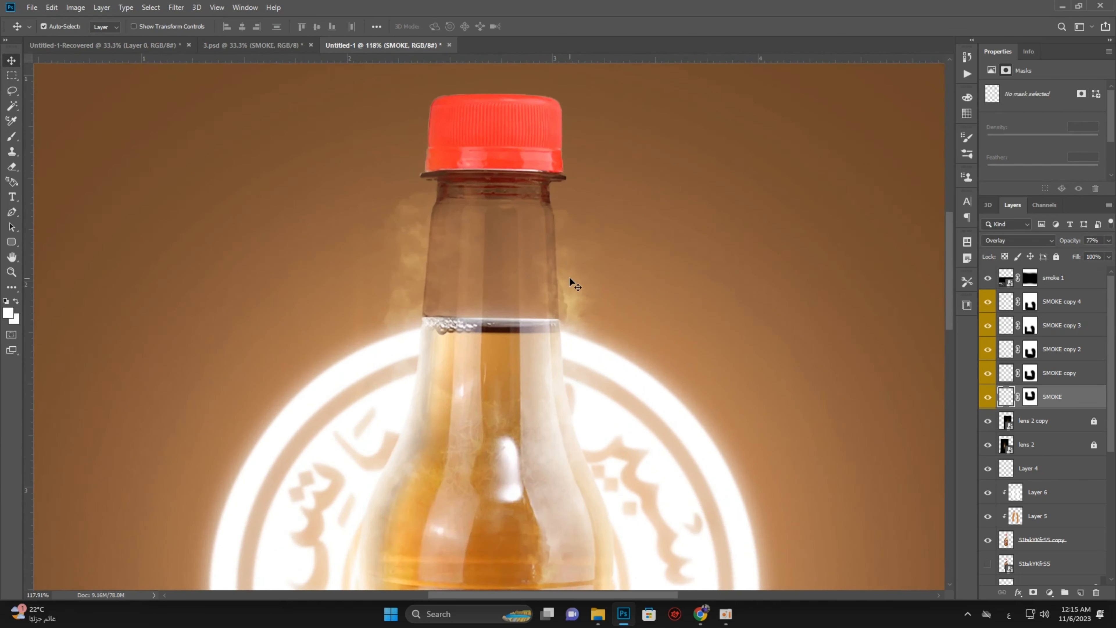
pyautogui.scroll(-7, 648, 270)
pyautogui.click(648, 270)
pyautogui.scroll(-2, 385, 369)
pyautogui.scroll(3, 386, 369)
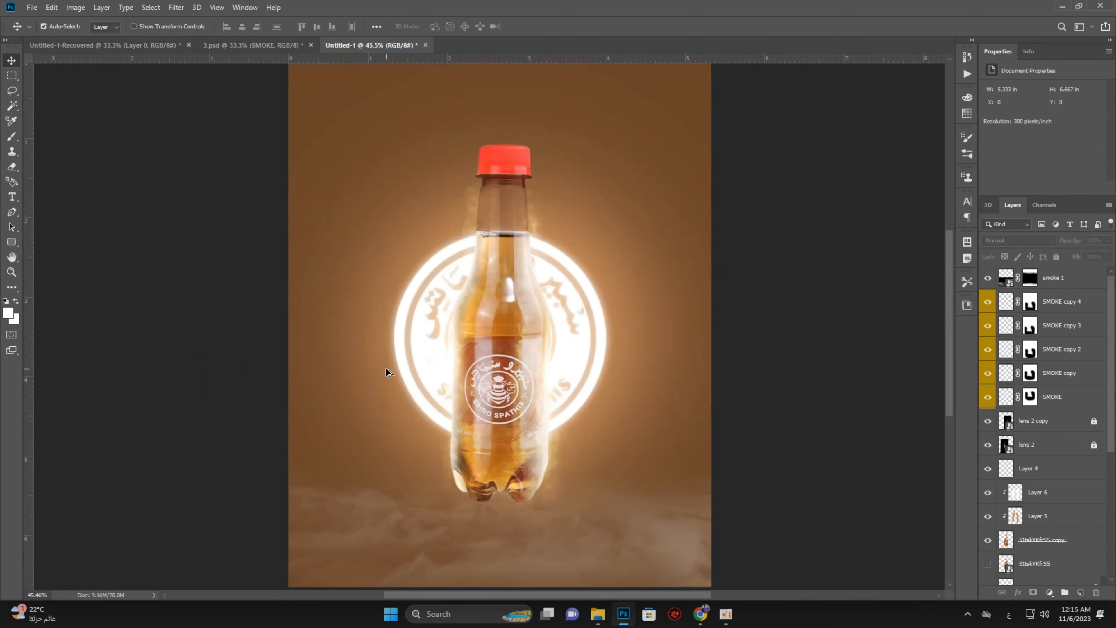
pyautogui.scroll(-1, 385, 367)
pyautogui.scroll(1, 531, 366)
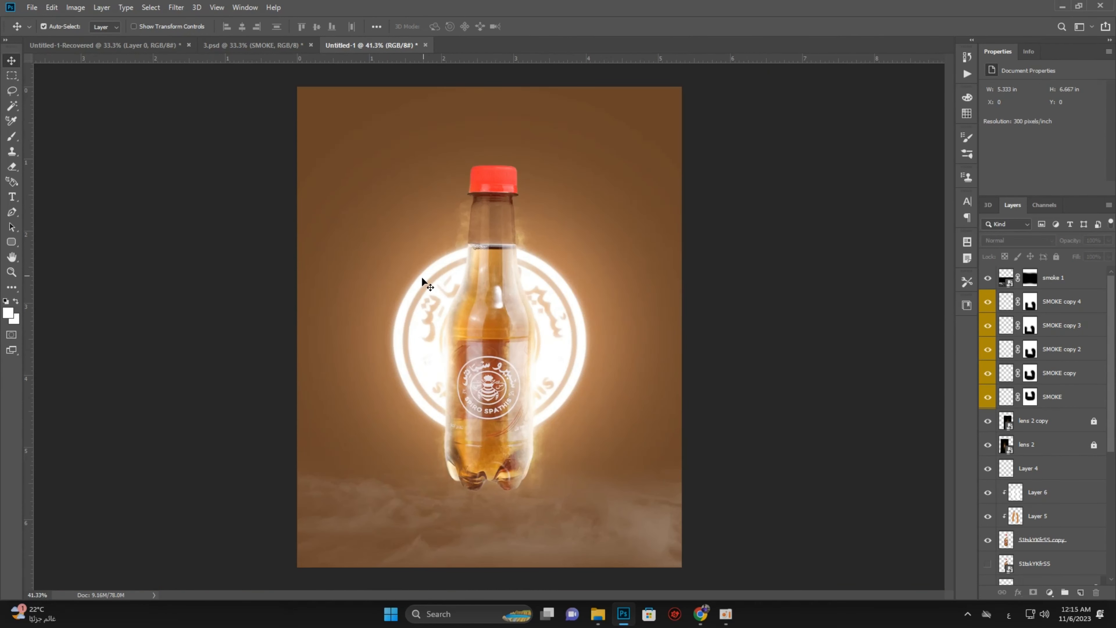
pyautogui.scroll(-1, 505, 328)
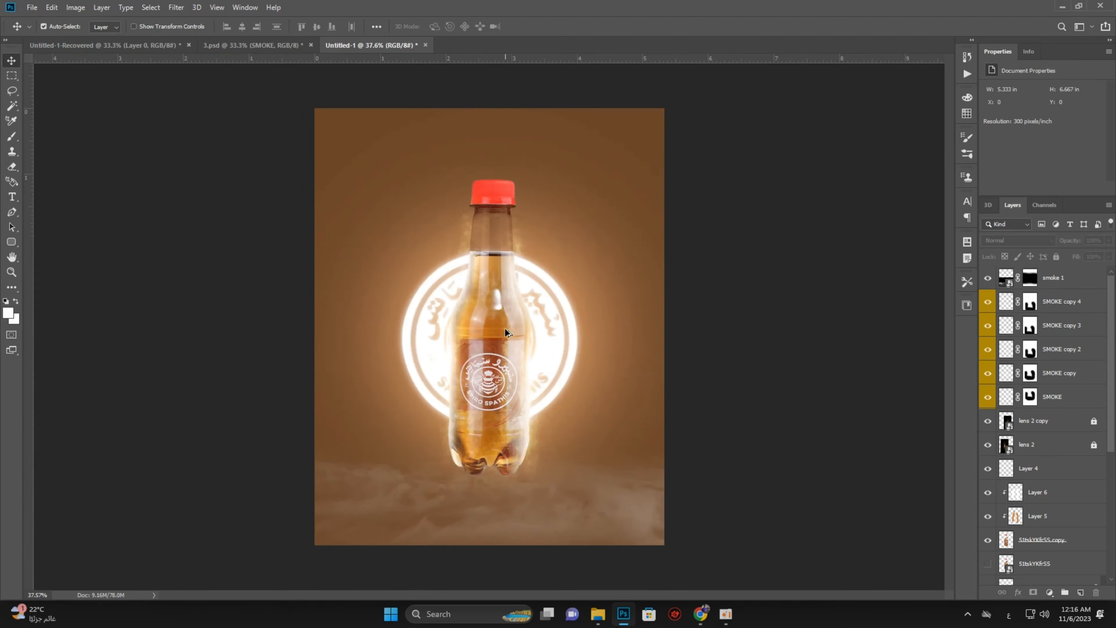
pyautogui.scroll(1, 505, 328)
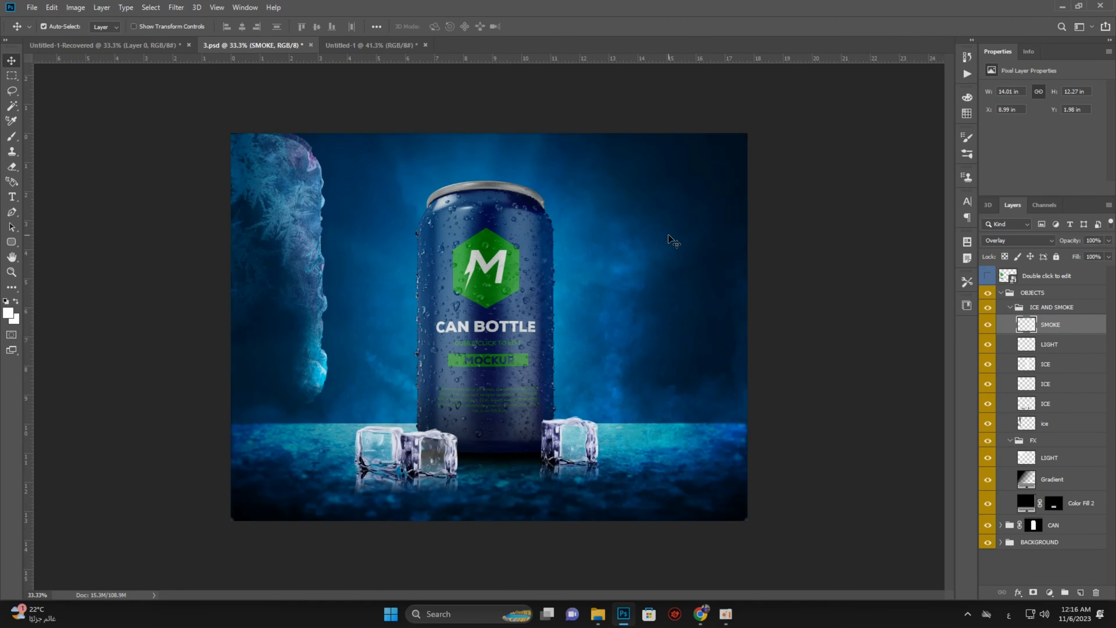
# Copy the ICE layer from 3.psd into the bottle advertisement and scale it down to about 2.55 by 0.78 inches
pyautogui.moveTo(571, 446); pyautogui.dragTo(486, 460)
pyautogui.moveTo(416, 504); pyautogui.dragTo(396, 486)
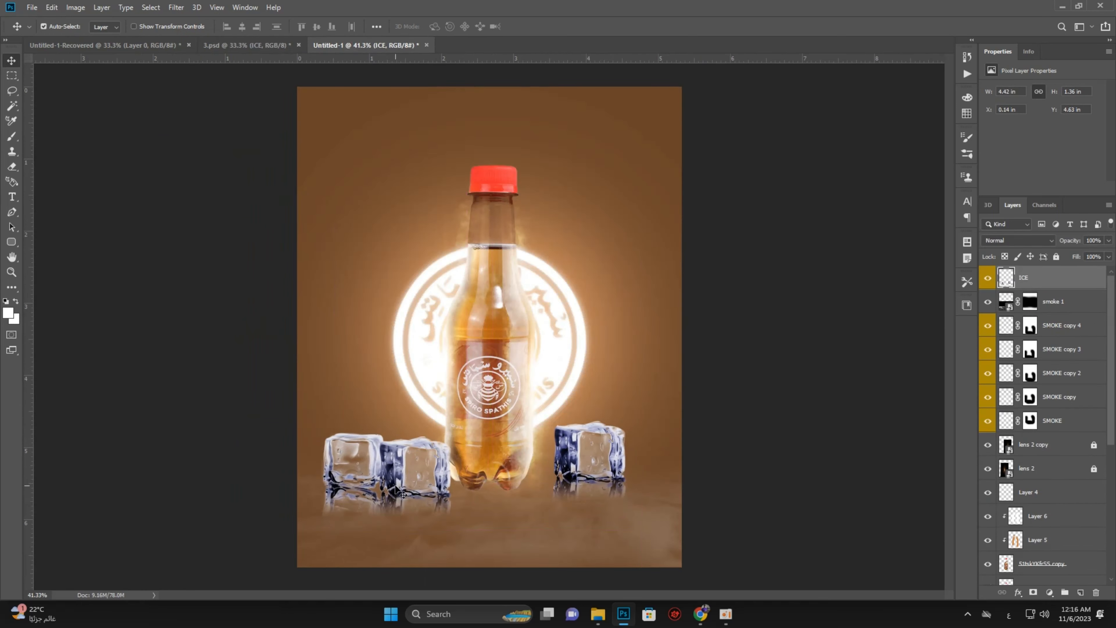
pyautogui.hotkey('ctrl', 't')
pyautogui.moveTo(313, 467); pyautogui.dragTo(402, 472)
pyautogui.press('Return')
# Position the ice cubes on both sides of the bottle's base and recolour them to a neutral warm tone with Hue/Saturation
pyautogui.scroll(7, 462, 475)
pyautogui.moveTo(473, 428); pyautogui.dragTo(411, 414)
pyautogui.hotkey('ctrl', 'u')
pyautogui.click(911, 174)
pyautogui.hotkey('ctrl', '0')
pyautogui.scroll(3, 458, 450)
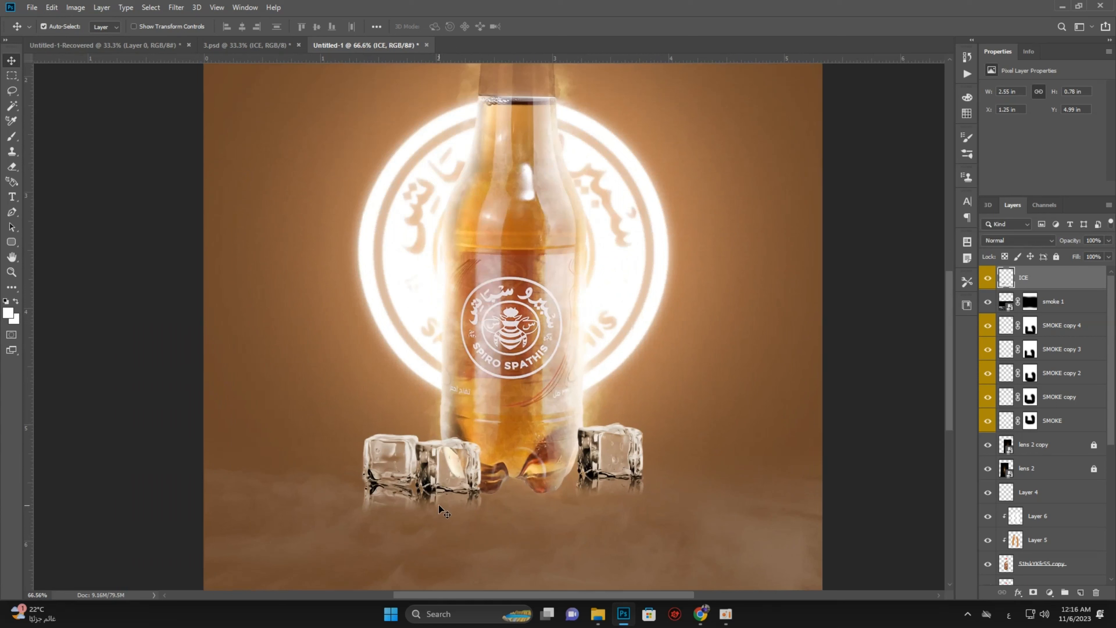
# Scale the ICE layer to 101.70% and nudge it slightly to the right around the bottle's base
pyautogui.hotkey('ctrl', 't')
pyautogui.moveTo(347, 468)
pyautogui.mouseDown()
pyautogui.moveTo(281, 471)
pyautogui.moveTo(350, 469)
pyautogui.moveTo(380, 485)
pyautogui.moveTo(340, 485)
pyautogui.mouseUp()
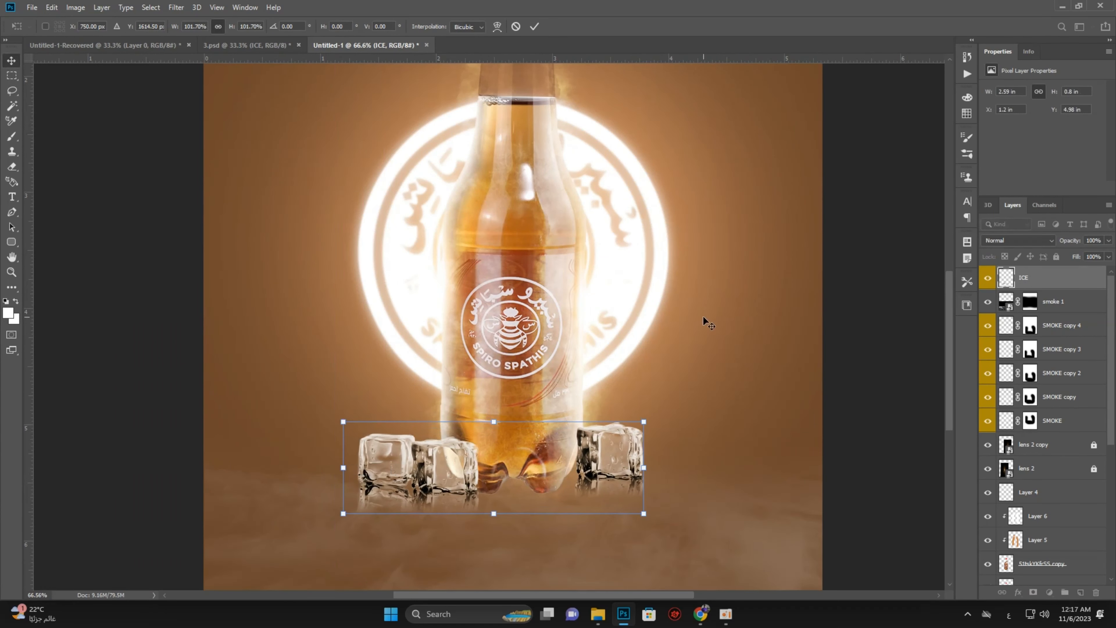
pyautogui.press('Return')
pyautogui.moveTo(618, 458); pyautogui.dragTo(624, 459)
pyautogui.scroll(-2, 414, 354)
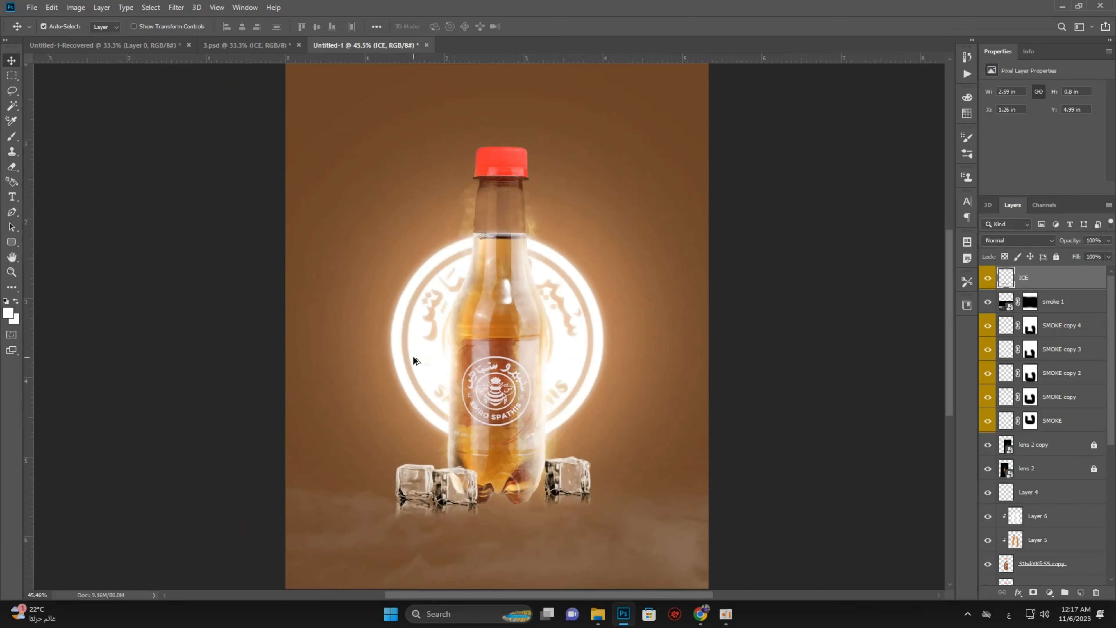
# Enlarge the ICE layer to about 2.83 by 0.87 inches and settle it around the bottle's base
pyautogui.scroll(4, 549, 453)
pyautogui.hotkey('ctrl', 't')
pyautogui.moveTo(166, 456); pyautogui.dragTo(117, 464)
pyautogui.press('Return')
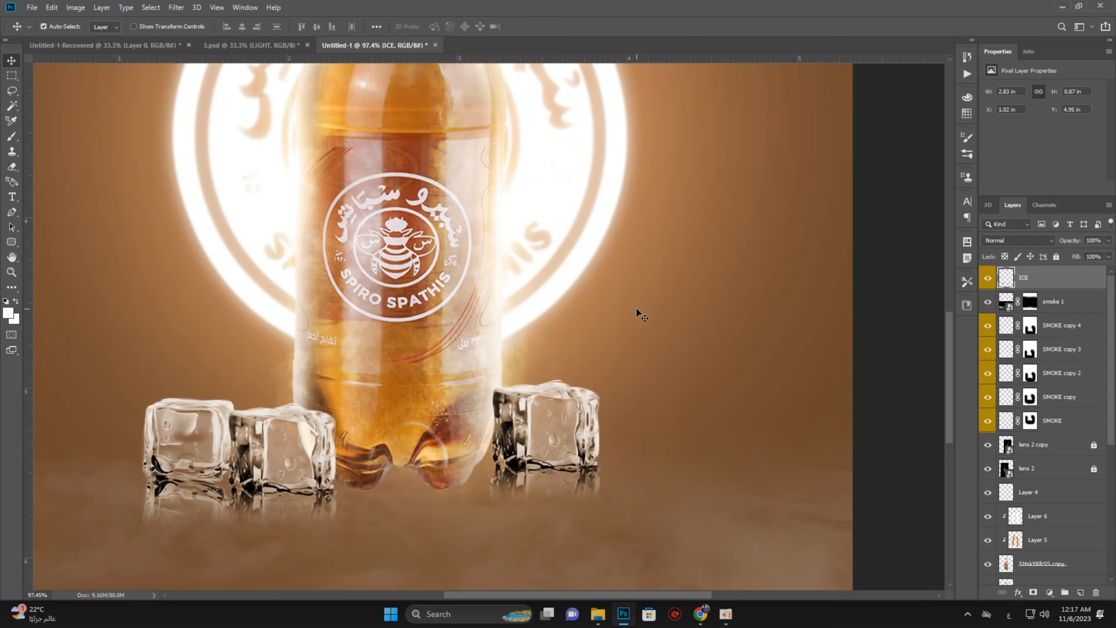
pyautogui.scroll(-2, 637, 307)
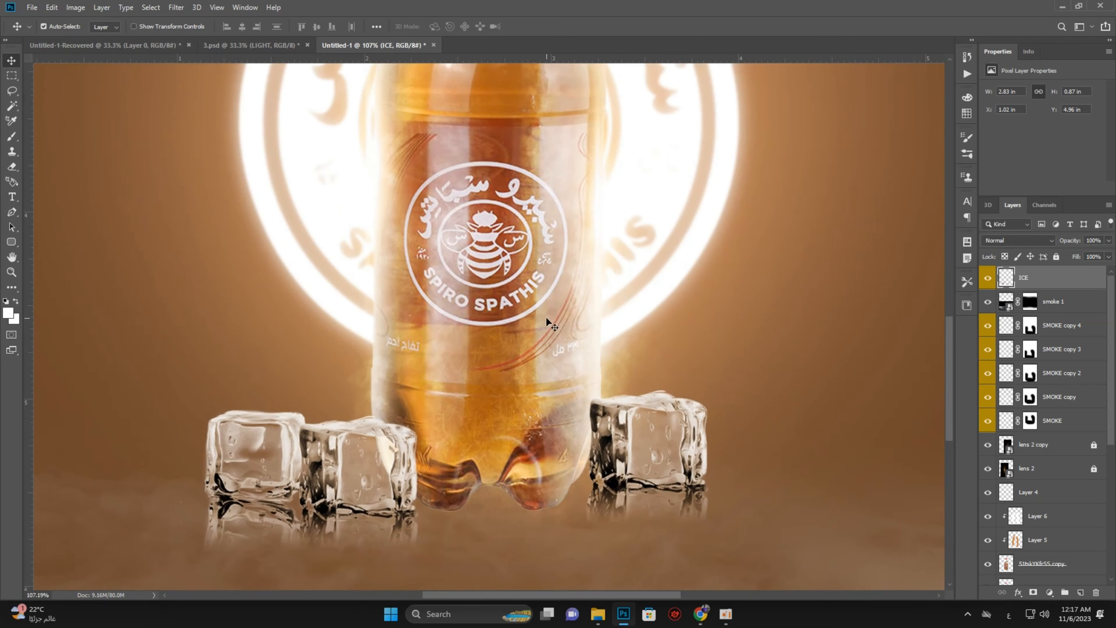
pyautogui.scroll(1, 629, 333)
# Try to duplicate the cut-out bottle layer beneath its clipped rim-light layers
pyautogui.click(1063, 326)
pyautogui.scroll(-8, 1046, 395)
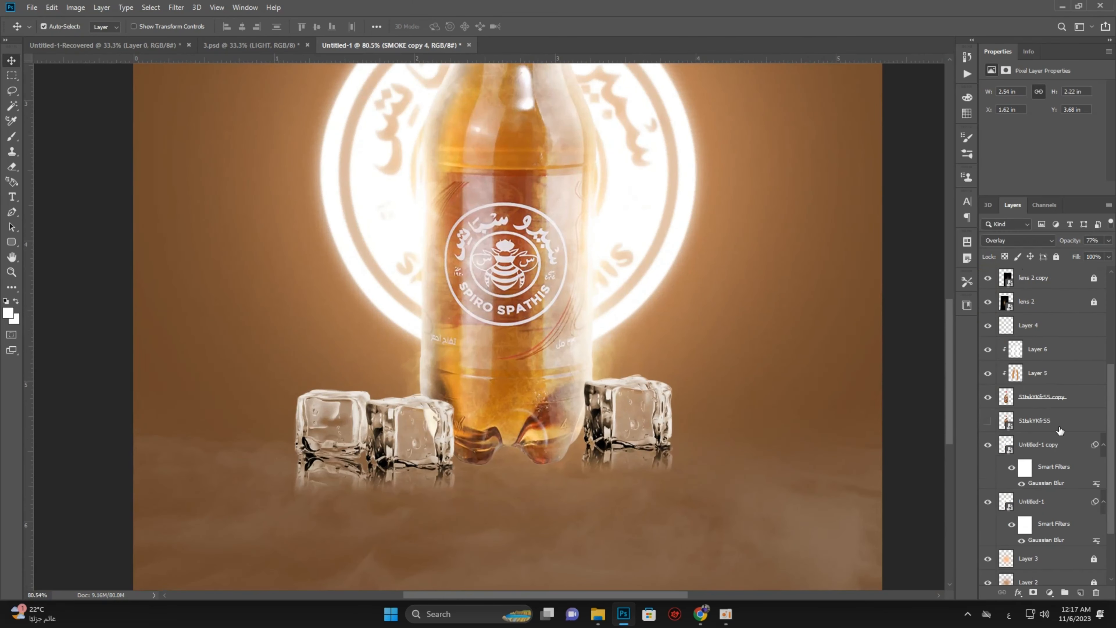
pyautogui.click(988, 373)
pyautogui.click(987, 374)
pyautogui.click(1075, 373)
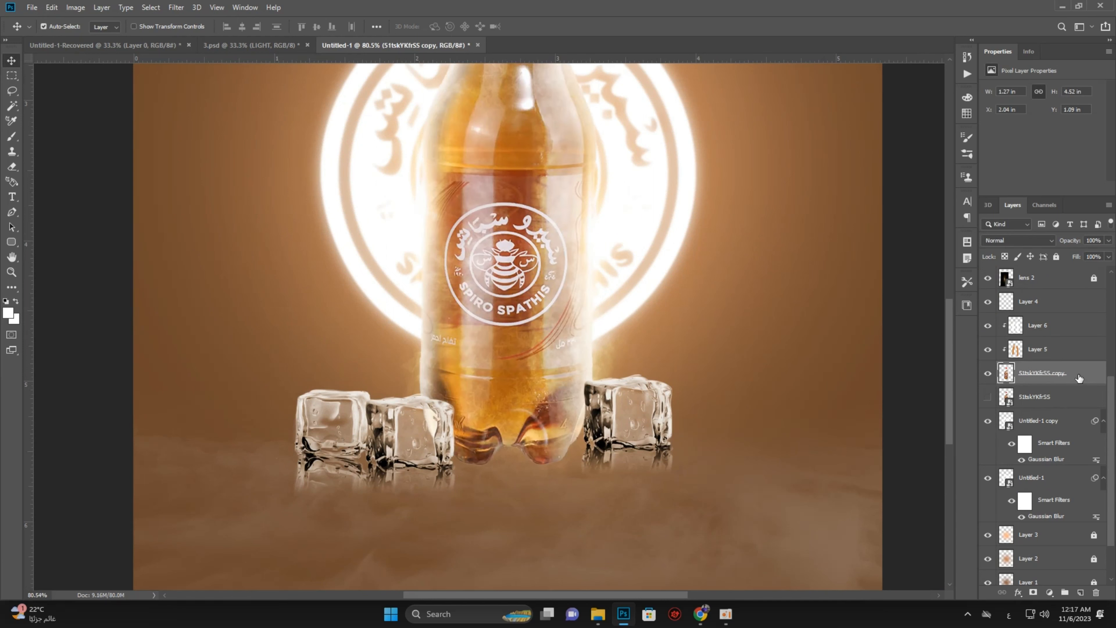
pyautogui.hotkey('ctrl', 'j')
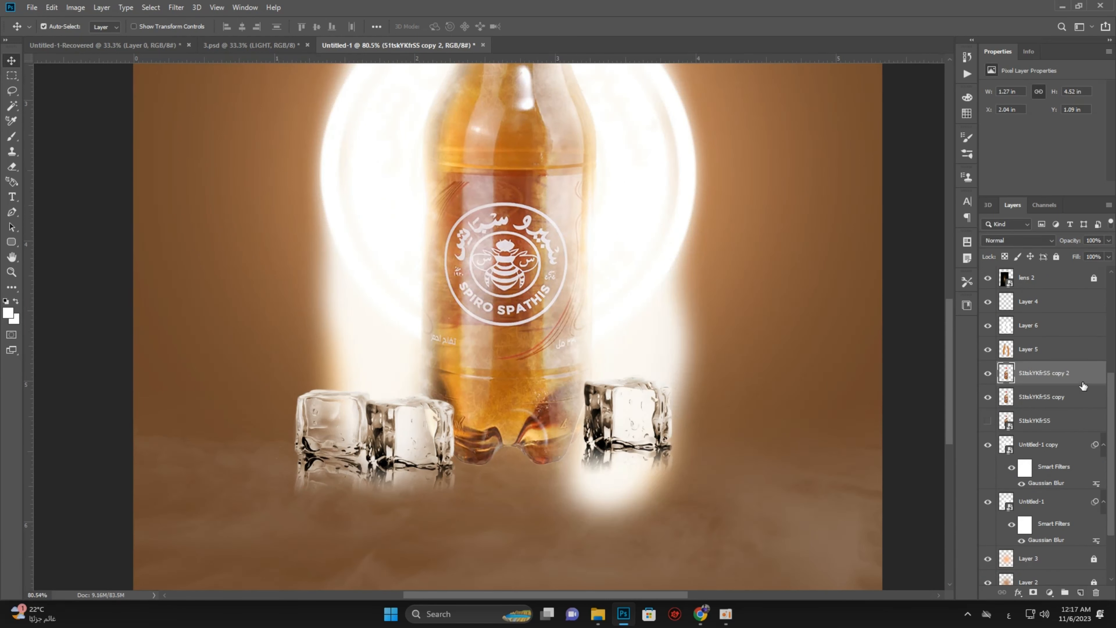
pyautogui.hotkey('ctrl', 'z')
# Lower the smoke 1 layer's opacity to 20%
pyautogui.scroll(-3, 721, 298)
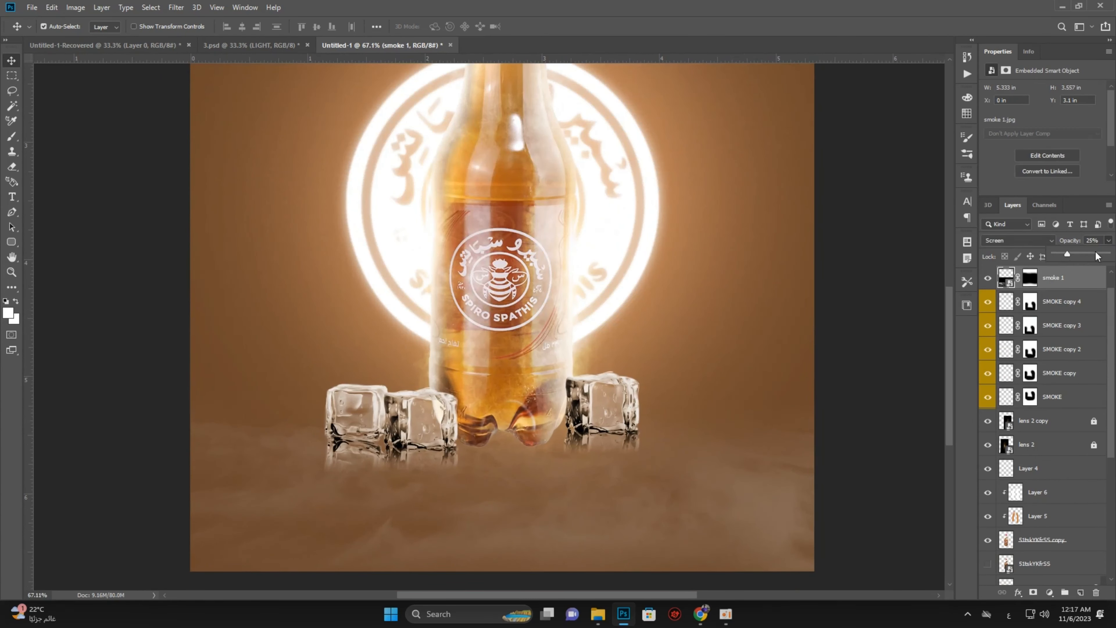
pyautogui.moveTo(1066, 257); pyautogui.dragTo(1064, 256)
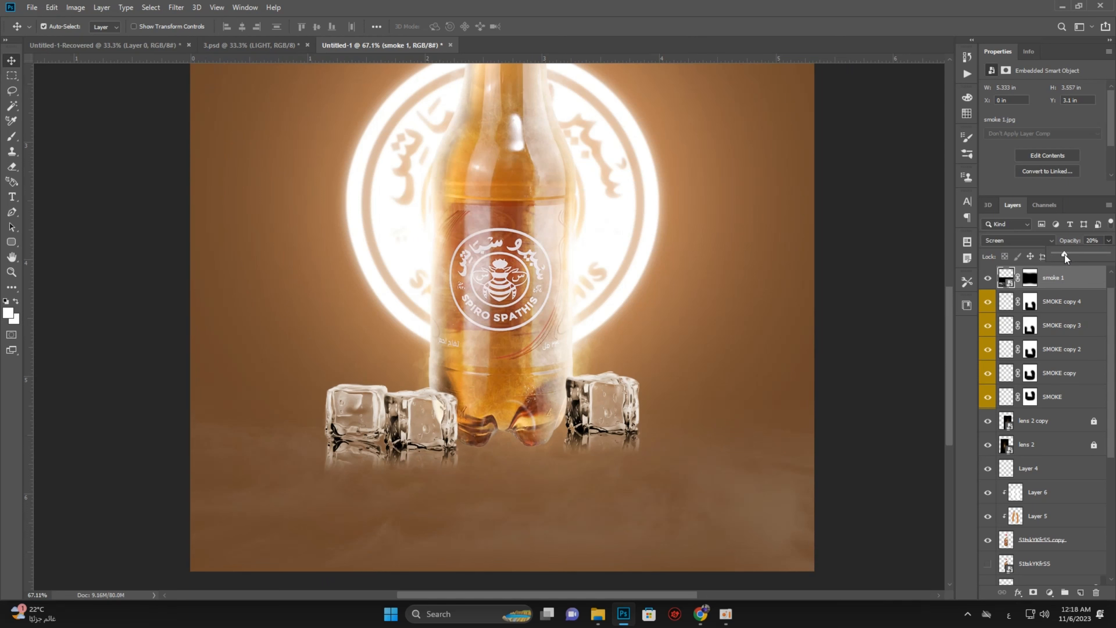
pyautogui.click(883, 341)
# Examine the bottle, ice cubes and ground fog in the full composition and close up at the bottle's base
pyautogui.moveTo(538, 347); pyautogui.dragTo(569, 314)
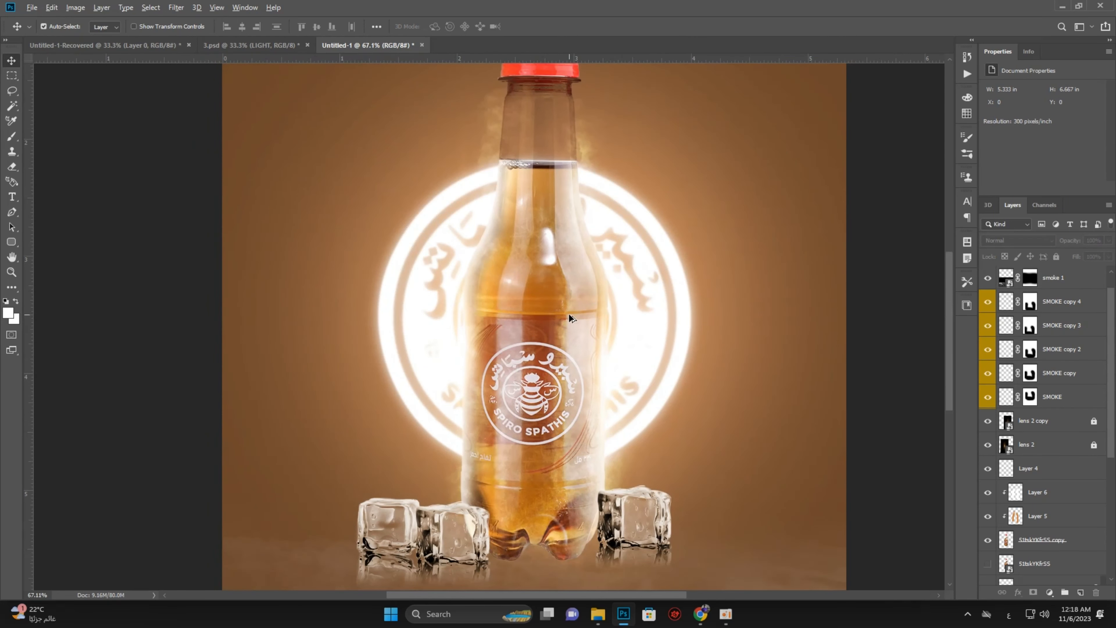
pyautogui.scroll(-7, 568, 314)
pyautogui.scroll(2, 568, 313)
pyautogui.scroll(1, 486, 198)
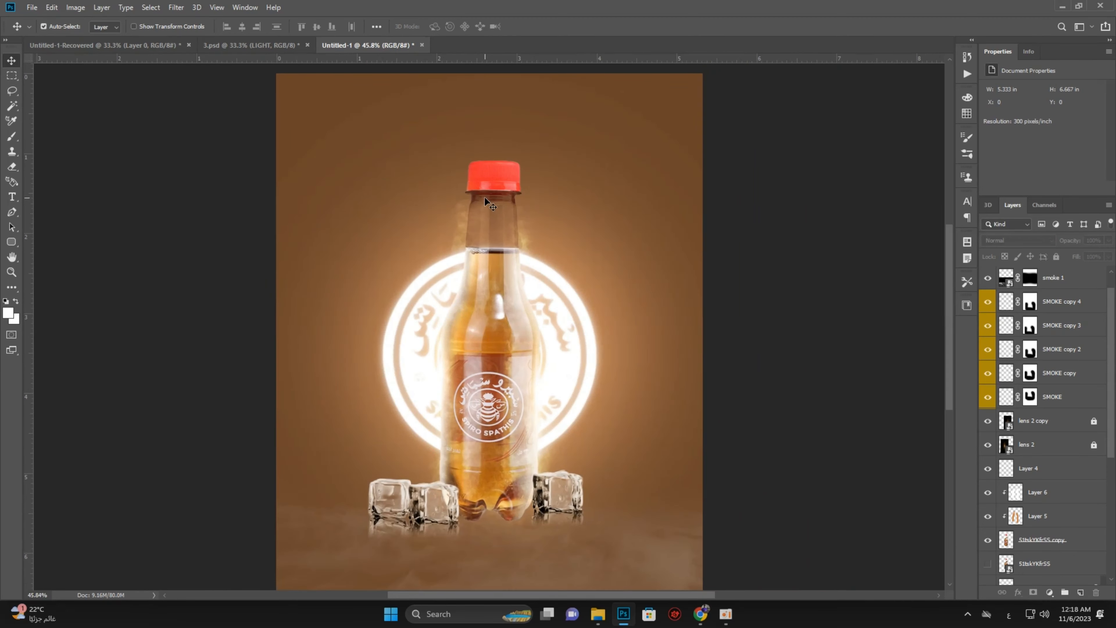
pyautogui.scroll(-3, 532, 248)
pyautogui.scroll(2, 532, 248)
pyautogui.scroll(8, 457, 409)
pyautogui.moveTo(455, 419); pyautogui.dragTo(470, 270)
pyautogui.scroll(-1, 602, 408)
pyautogui.scroll(1, 602, 407)
pyautogui.scroll(-1, 525, 347)
pyautogui.moveTo(526, 347); pyautogui.dragTo(510, 263)
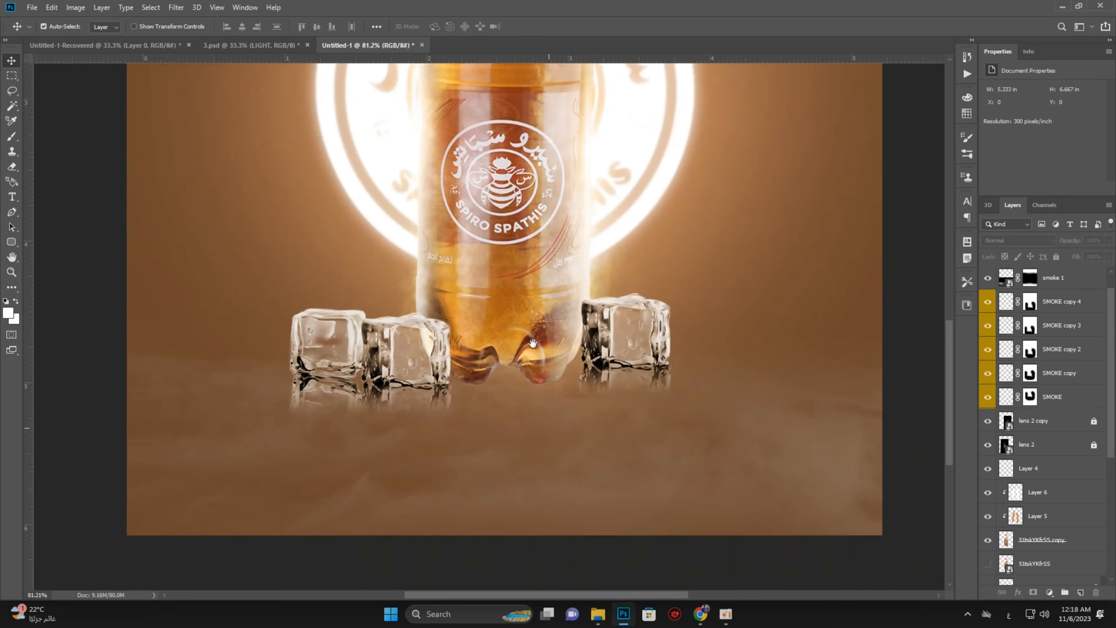
pyautogui.scroll(-6, 1036, 453)
# Add a new empty layer between the hidden bottle layer and the Untitled-1 copy logo layer
pyautogui.click(608, 292)
pyautogui.scroll(-7, 1045, 411)
pyautogui.scroll(7, 1045, 422)
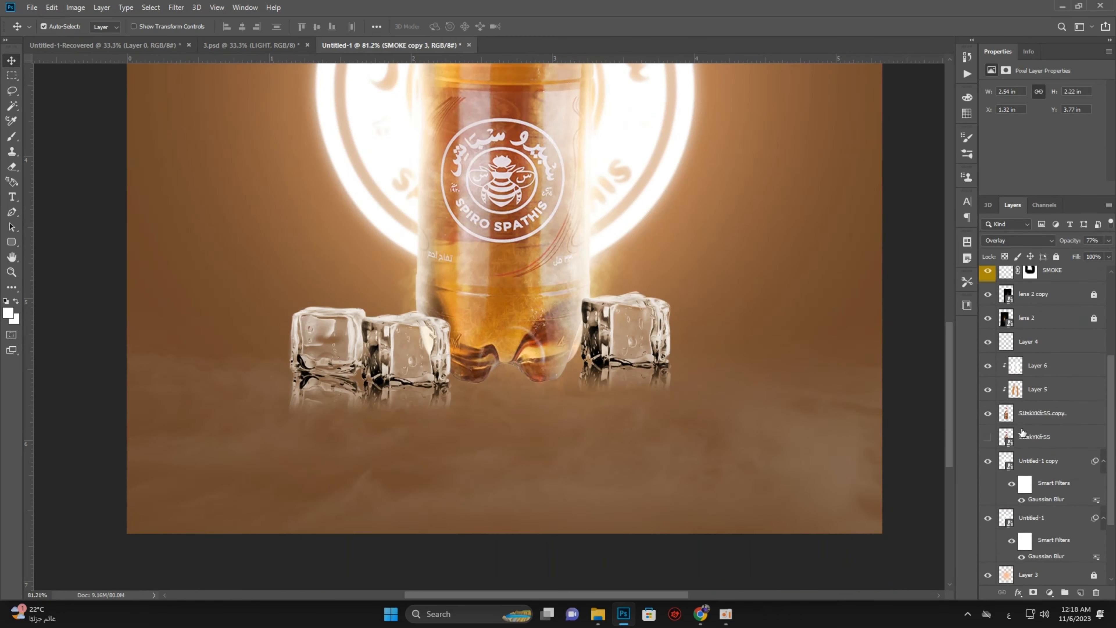
pyautogui.click(1053, 486)
pyautogui.click(1043, 513)
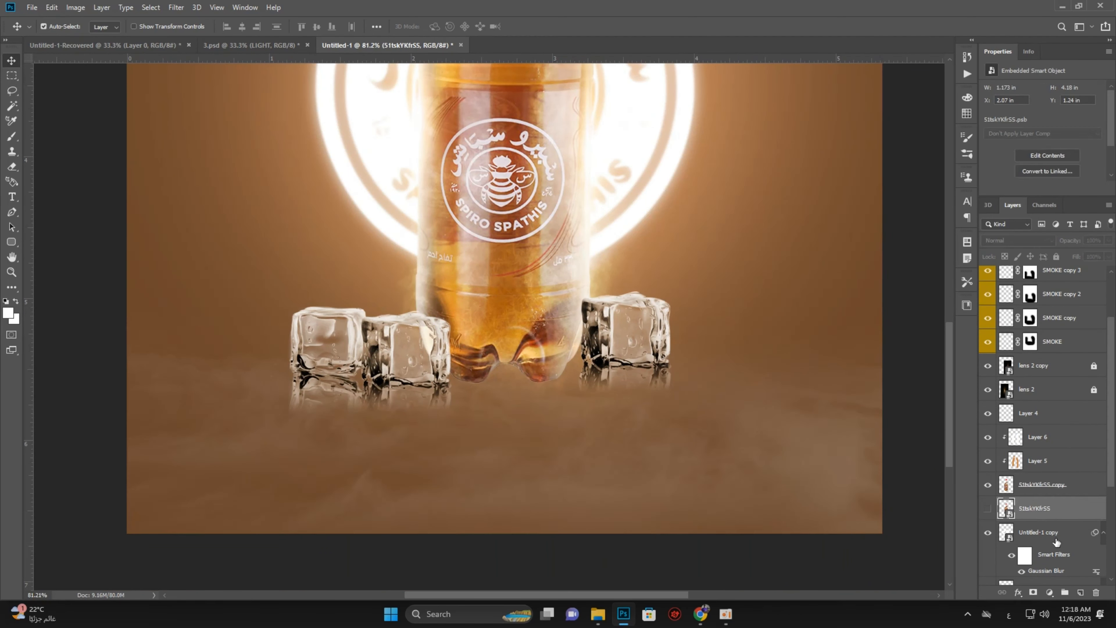
pyautogui.click(1057, 539)
pyautogui.click(1082, 592)
# Set the foreground colour to near-black and choose a soft, flattened brush resized to 500 px
pyautogui.click(8, 313)
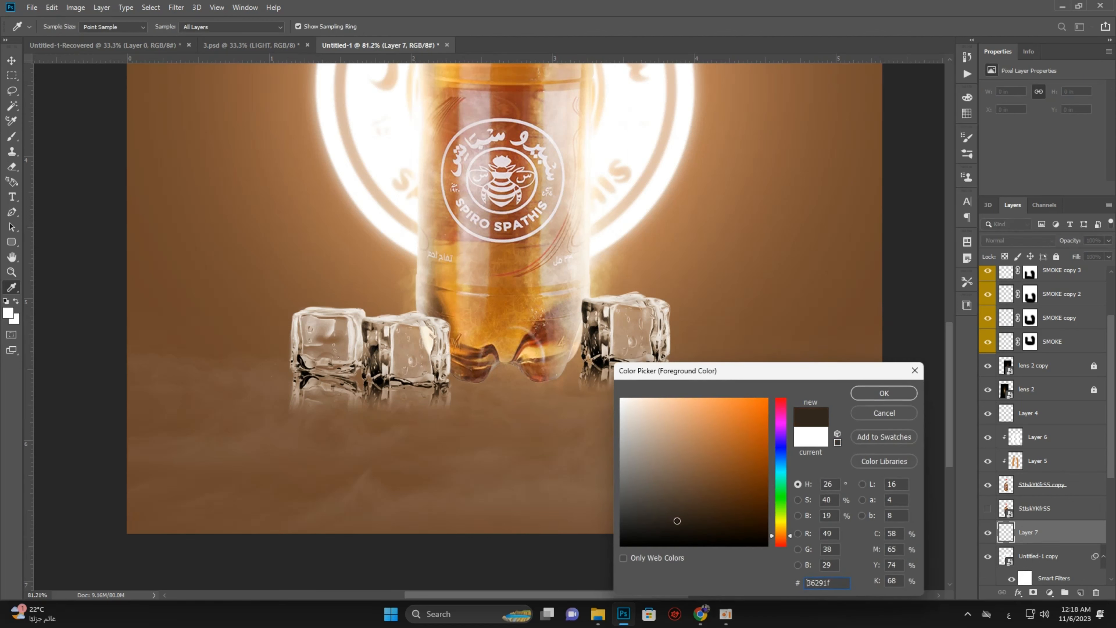
pyautogui.click(890, 397)
pyautogui.click(13, 138)
pyautogui.click(47, 29)
pyautogui.click(2, 217)
pyautogui.press(']')
pyautogui.press(']')
pyautogui.press('[')
pyautogui.press('[')
pyautogui.press('[')
pyautogui.press('[')
pyautogui.press('[')
pyautogui.press('[')
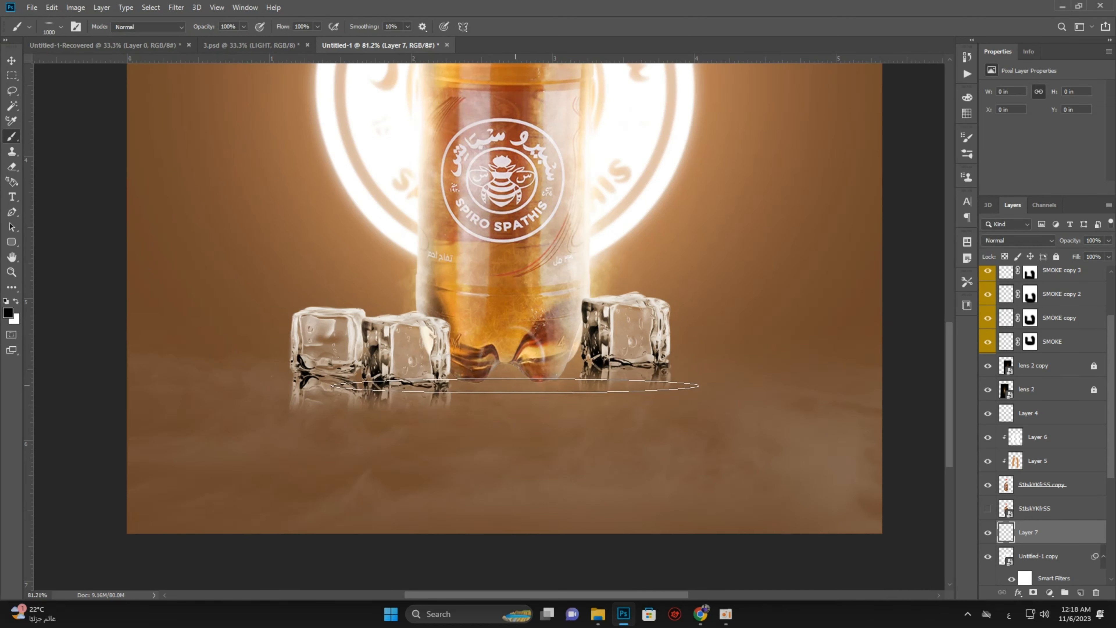
# Make the 500 px brush tip rounder and dab a soft dark shadow about 2.74 by 1.79 inches beneath the bottle
pyautogui.click(44, 29)
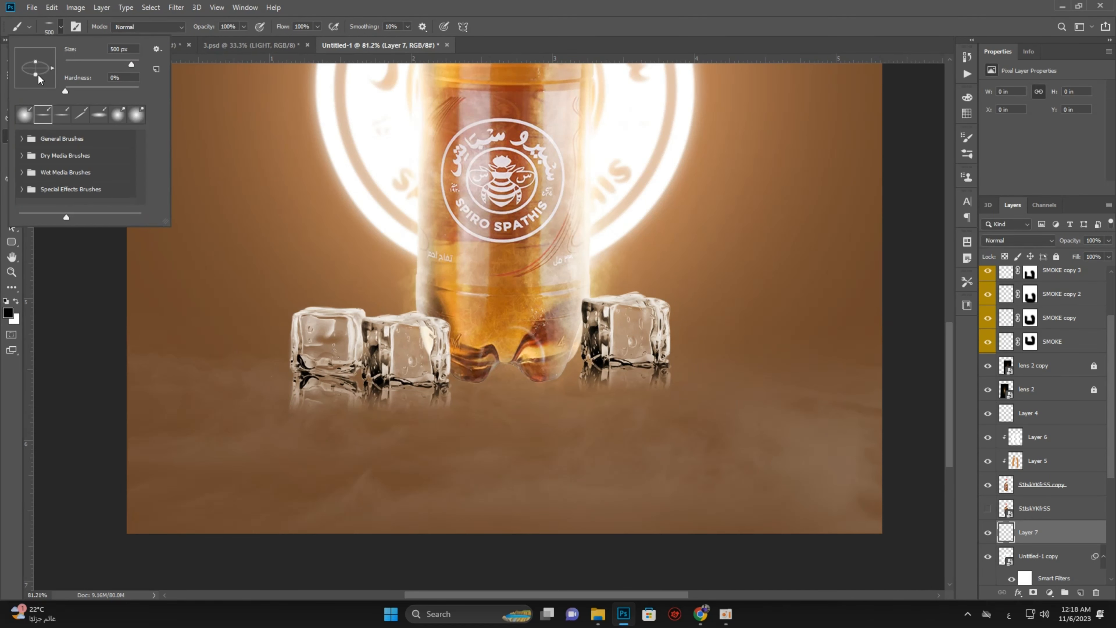
pyautogui.click(5, 167)
pyautogui.click(502, 399)
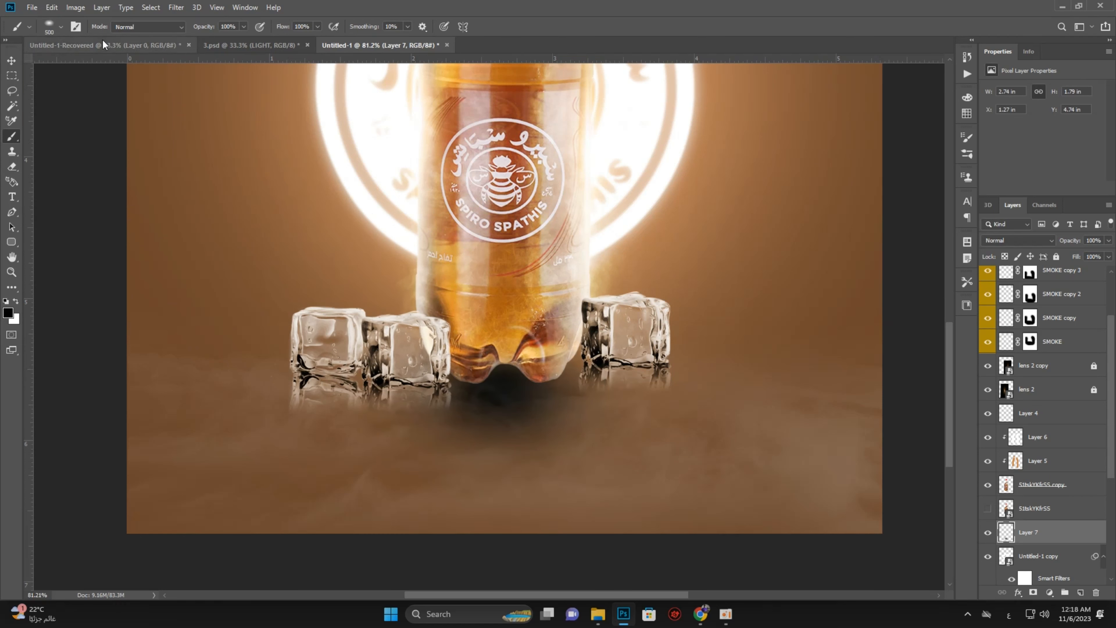
# Flatten, skew and stretch the shadow beneath the bottle to about 192% width and 69% height
pyautogui.click(11, 61)
pyautogui.hotkey('ctrl', 't')
pyautogui.moveTo(502, 515); pyautogui.dragTo(529, 473)
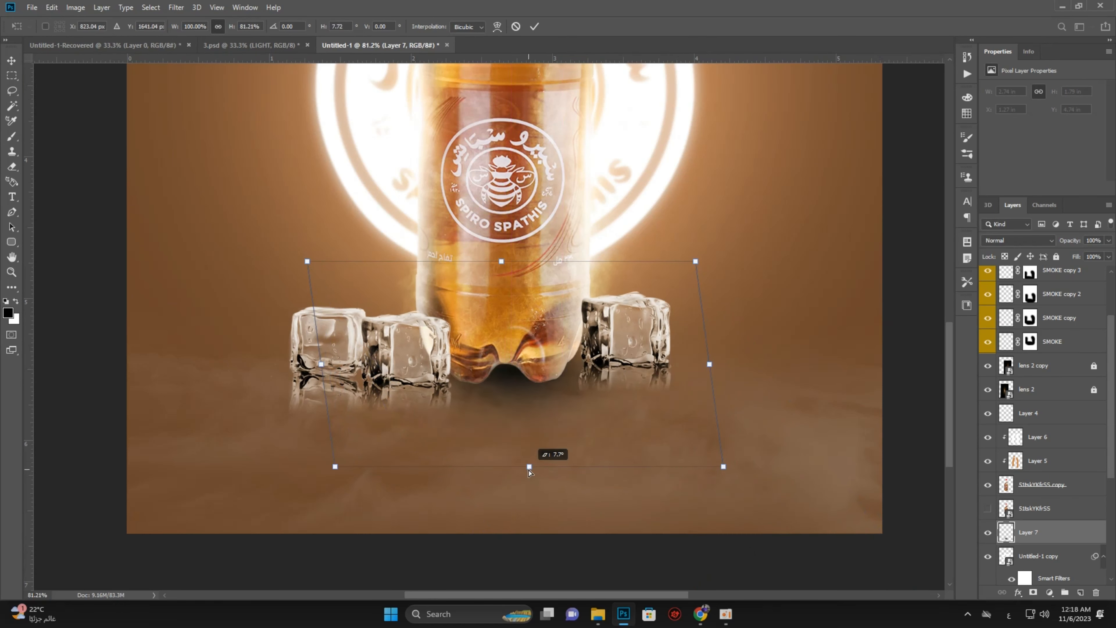
pyautogui.moveTo(719, 287); pyautogui.dragTo(798, 384)
pyautogui.moveTo(640, 408); pyautogui.dragTo(540, 378)
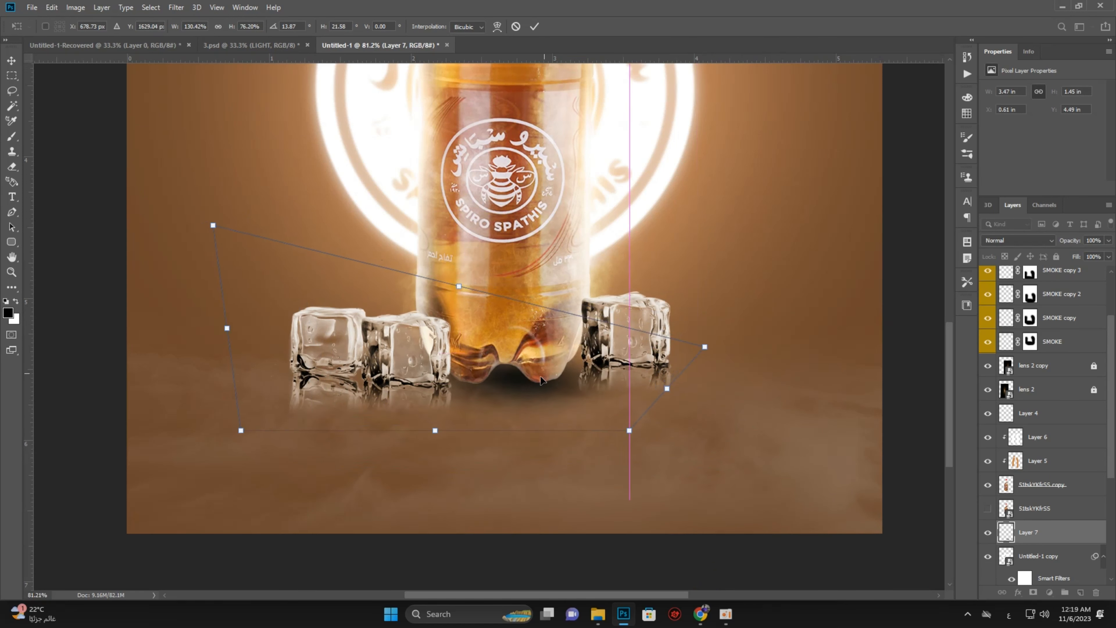
pyautogui.moveTo(244, 434); pyautogui.dragTo(233, 415)
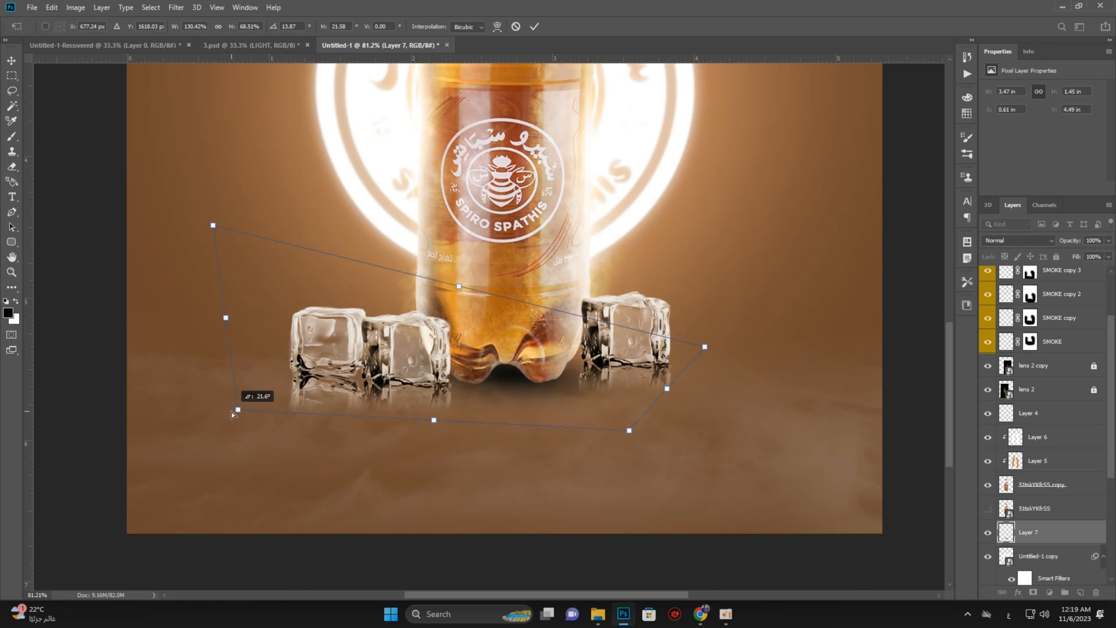
pyautogui.moveTo(705, 348); pyautogui.dragTo(944, 379)
pyautogui.moveTo(562, 407); pyautogui.dragTo(494, 371)
pyautogui.moveTo(560, 399); pyautogui.dragTo(798, 493)
pyautogui.moveTo(594, 400); pyautogui.dragTo(562, 383)
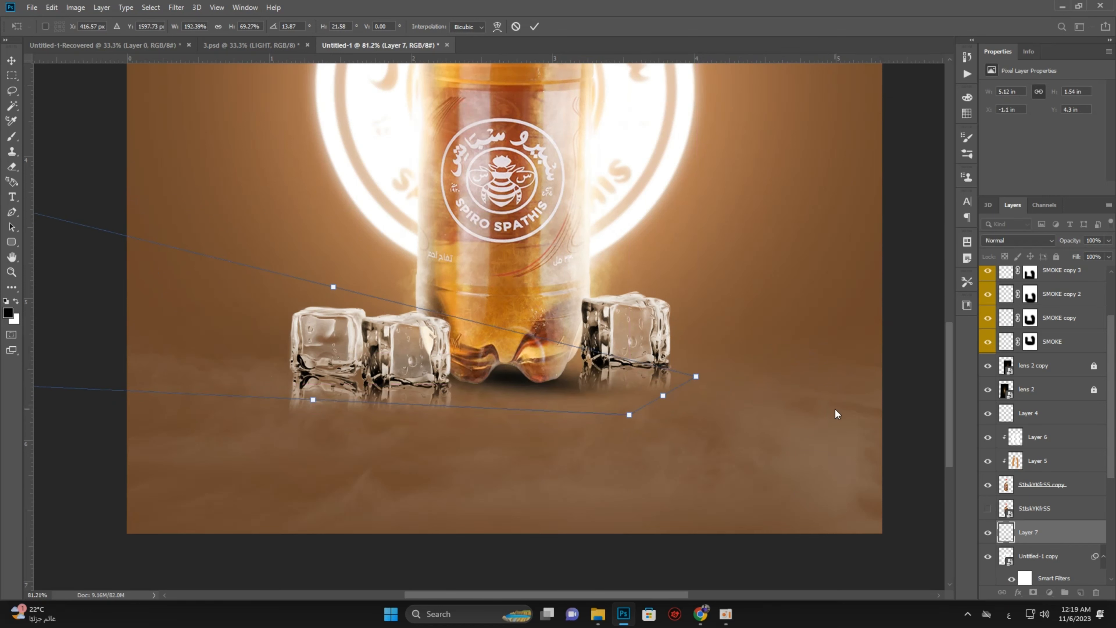
# Nudge the stretched shadow sideways to fit under the bottle's base and apply the transform
pyautogui.press('Right')
pyautogui.press('Right')
pyautogui.press('Right')
pyautogui.press('Right')
pyautogui.press('Right')
pyautogui.press('Right')
pyautogui.press('Right')
pyautogui.press('Right')
pyautogui.press('Right')
pyautogui.press('Right')
pyautogui.press('Right')
pyautogui.press('Right')
pyautogui.press('Right')
pyautogui.press('Right')
pyautogui.press('Right')
pyautogui.press('Right')
pyautogui.press('Right')
pyautogui.press('Right')
pyautogui.press('Right')
pyautogui.press('Right')
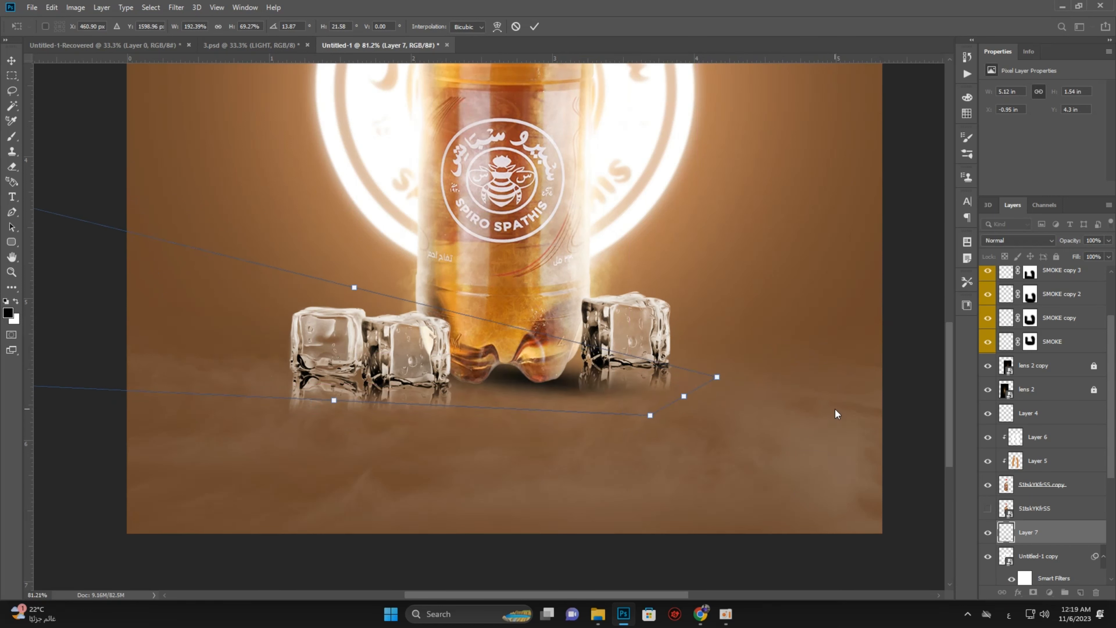
pyautogui.press('Left')
pyautogui.press('Left')
pyautogui.press('Left')
pyautogui.press('Left')
pyautogui.press('Left')
pyautogui.press('Left')
pyautogui.press('Left')
pyautogui.press('Left')
pyautogui.press('Left')
pyautogui.press('Left')
pyautogui.press('Left')
pyautogui.press('Left')
pyautogui.press('Left')
pyautogui.press('Left')
pyautogui.press('Left')
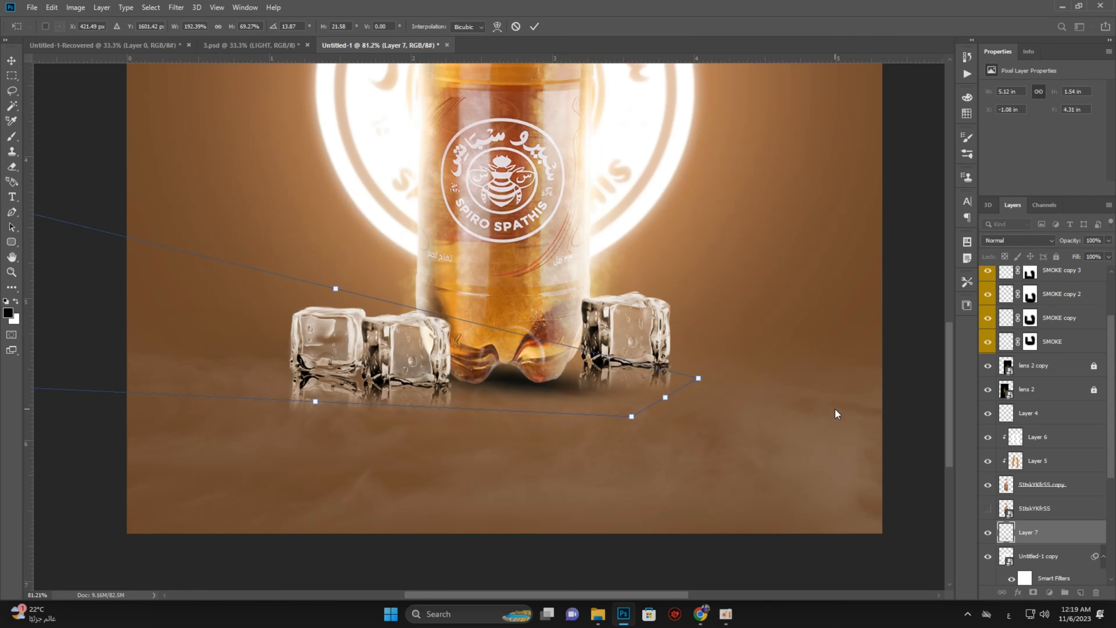
pyautogui.scroll(-5, 835, 408)
pyautogui.press('Return')
# Soften the bottle's ground shadow with a Motion Blur filter
pyautogui.scroll(8, 530, 532)
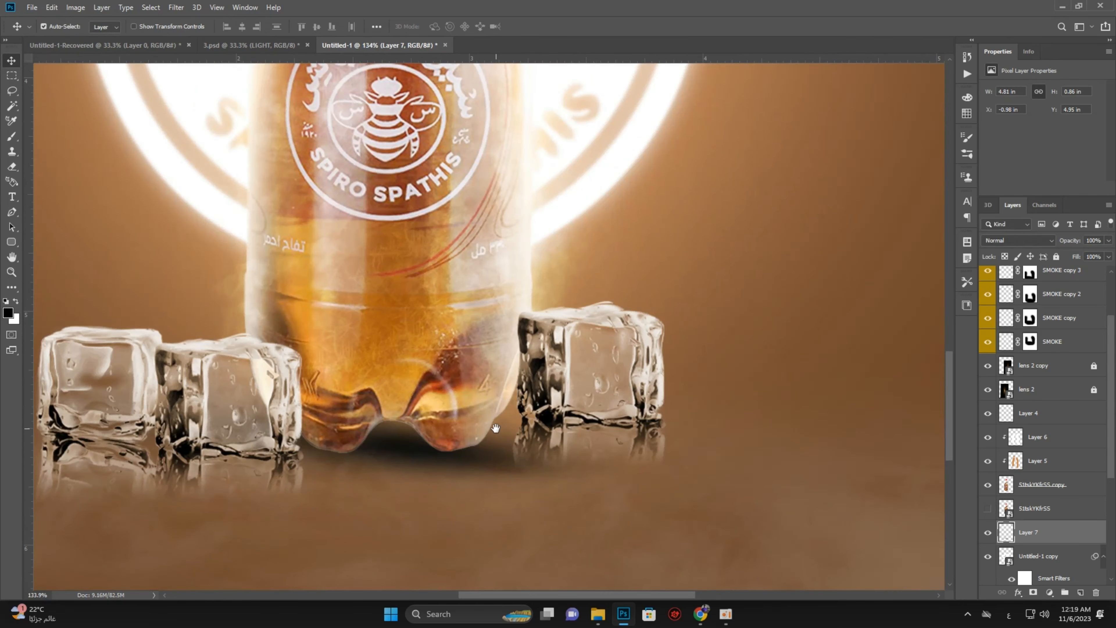
pyautogui.scroll(3, 452, 383)
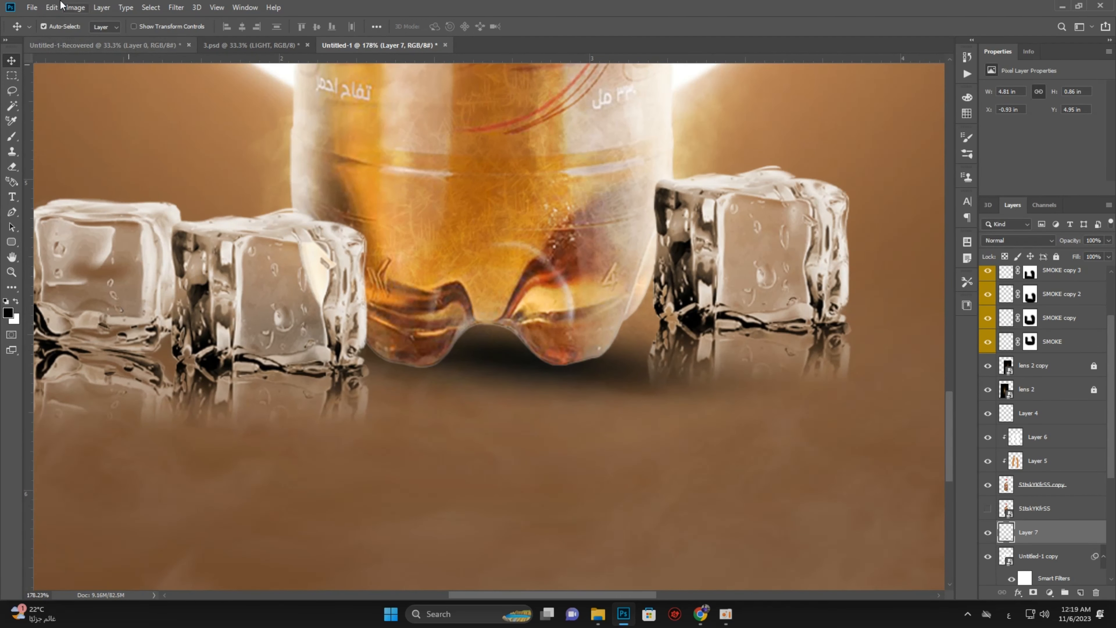
pyautogui.click(176, 7)
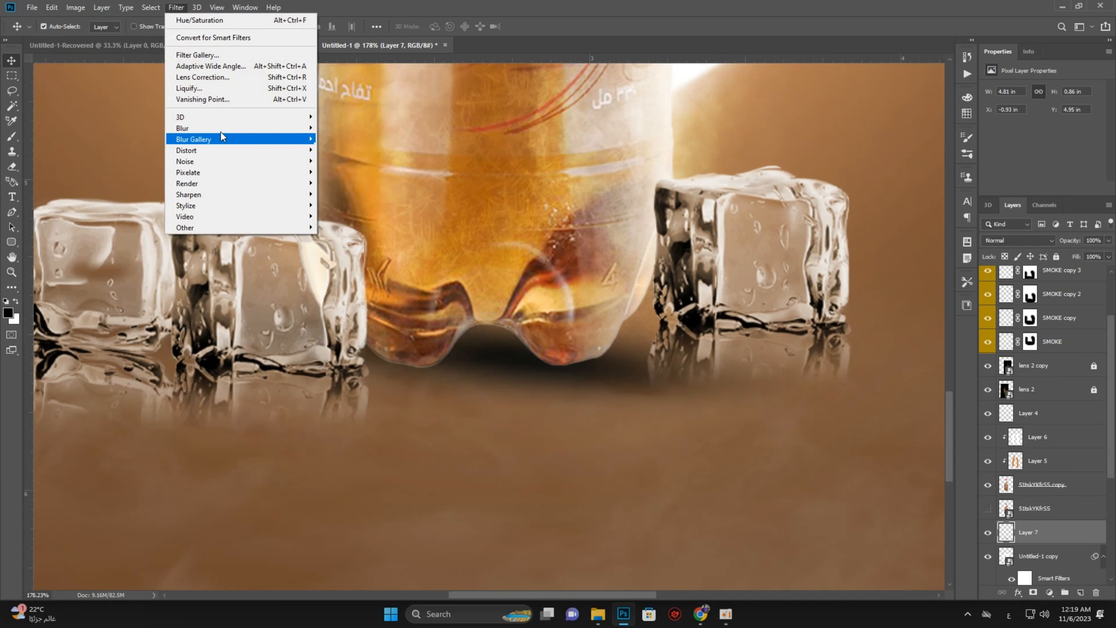
pyautogui.moveTo(222, 130)
pyautogui.click(365, 193)
pyautogui.moveTo(787, 547); pyautogui.dragTo(796, 548)
pyautogui.click(888, 359)
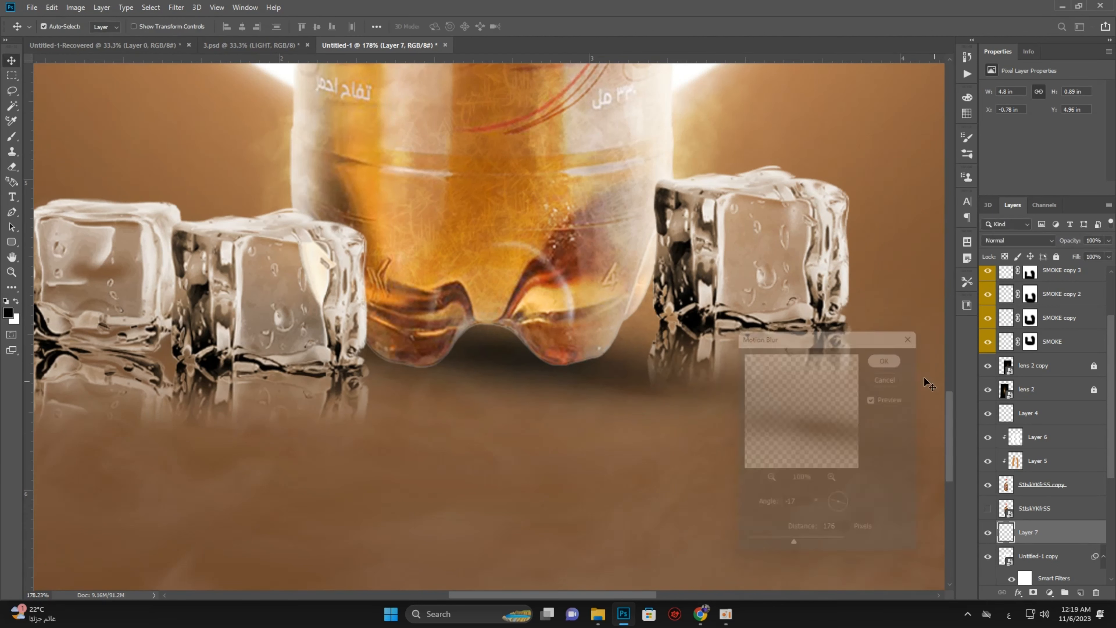
# Adjust the opacity of the ground shadow layer and deselect it
pyautogui.scroll(-4, 578, 270)
pyautogui.scroll(-7, 577, 268)
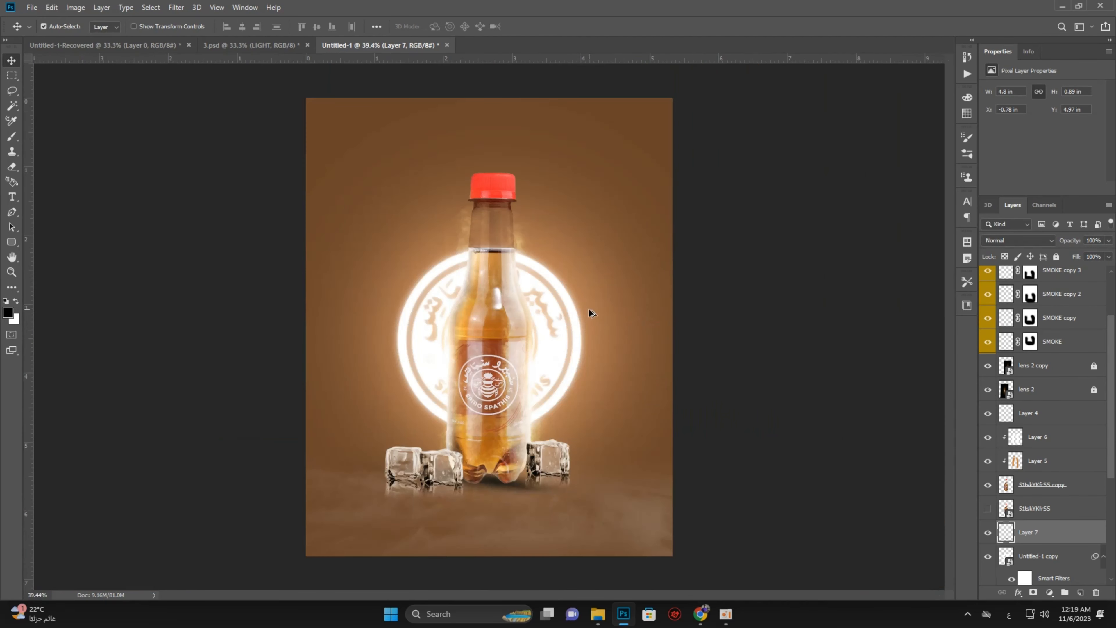
pyautogui.scroll(7, 508, 403)
pyautogui.moveTo(1109, 240)
pyautogui.mouseDown()
pyautogui.moveTo(1092, 253)
pyautogui.moveTo(1105, 252)
pyautogui.mouseUp()
pyautogui.scroll(-10, 659, 435)
pyautogui.click(844, 377)
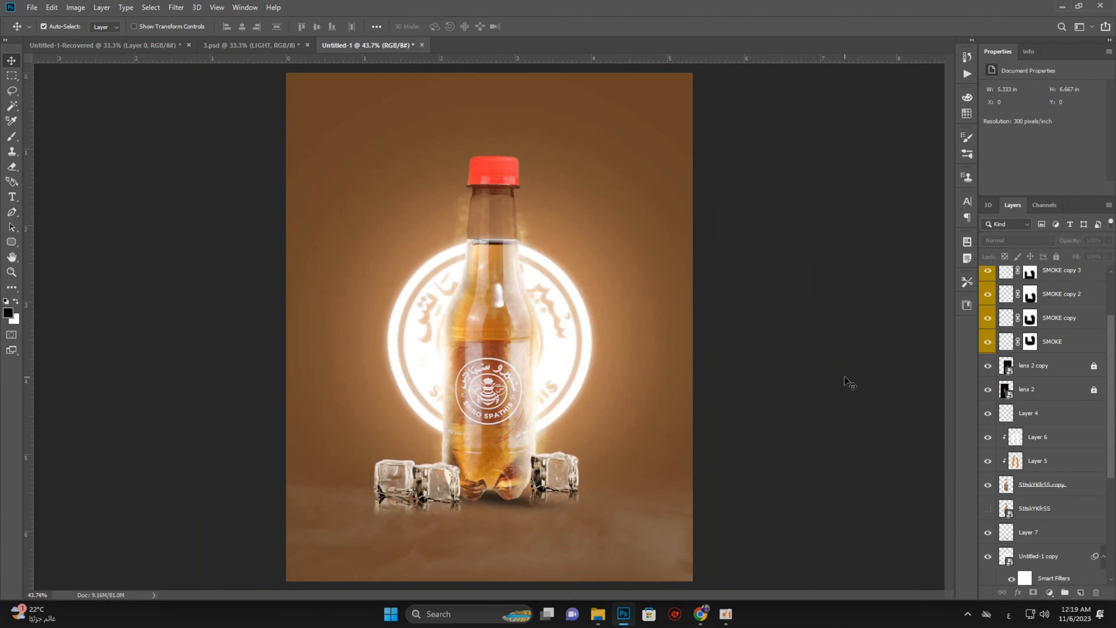
# Scale the SMOKE layer around the bottle's neck to about 96% and move it slightly upwards
pyautogui.scroll(8, 477, 233)
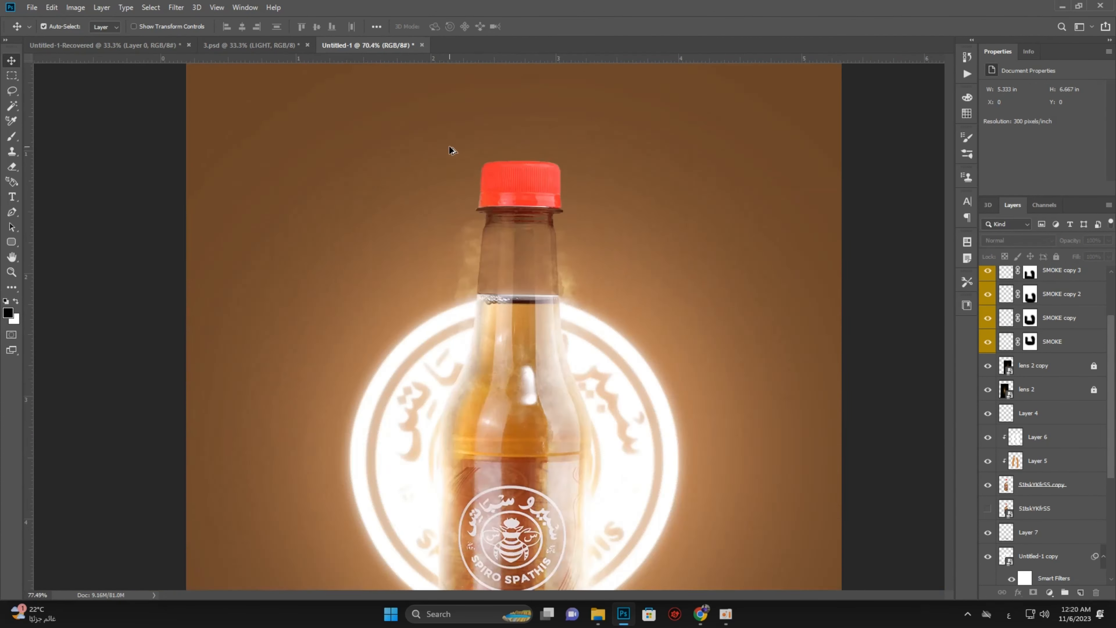
pyautogui.click(487, 314)
pyautogui.hotkey('ctrl', 't')
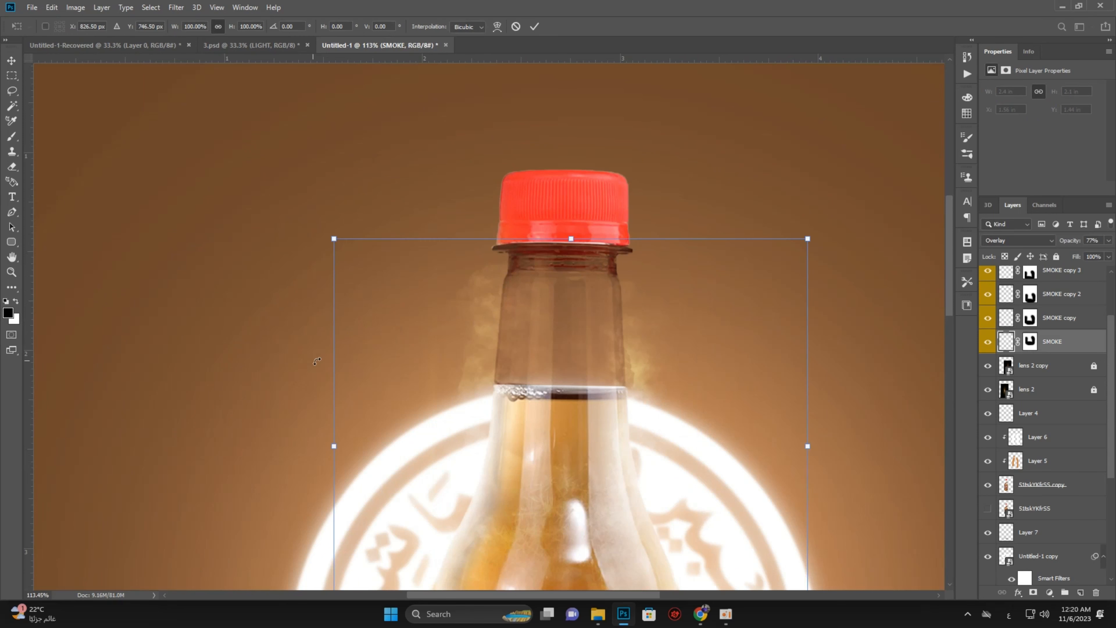
pyautogui.moveTo(331, 365); pyautogui.dragTo(345, 352)
pyautogui.moveTo(808, 446); pyautogui.dragTo(800, 446)
pyautogui.press('Up')
pyautogui.press('Up')
pyautogui.press('Up')
pyautogui.press('Up')
pyautogui.press('Up')
pyautogui.press('Up')
pyautogui.press('Up')
pyautogui.press('Up')
pyautogui.scroll(-8, 441, 369)
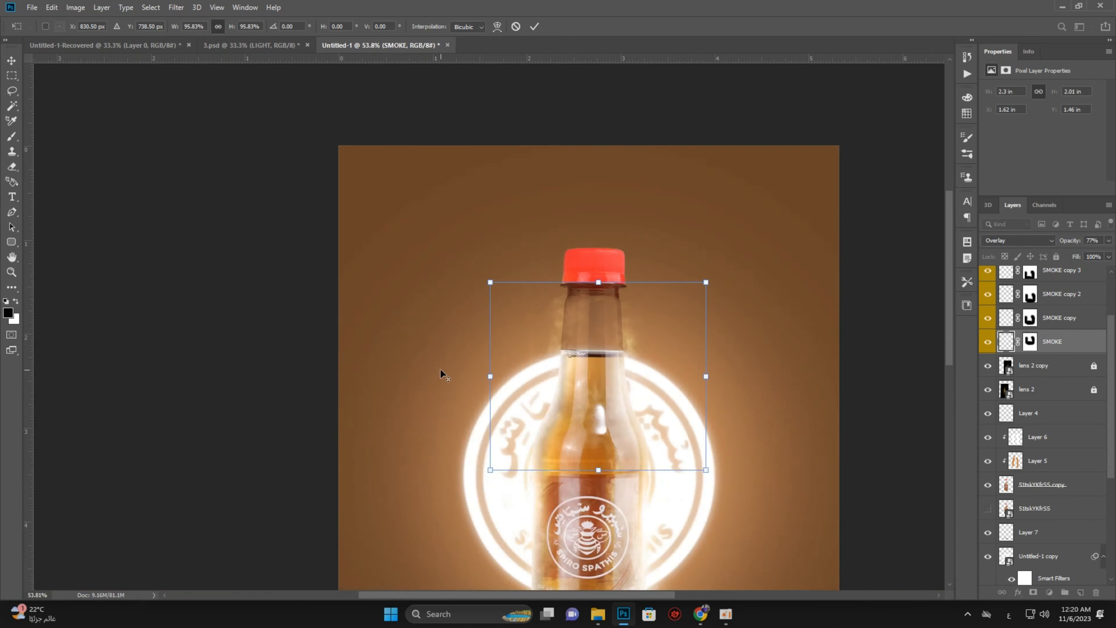
pyautogui.press('Return')
# Examine the neck smoke, ice cubes and shadow in the full composition
pyautogui.click(849, 401)
pyautogui.scroll(-1, 425, 312)
pyautogui.scroll(2, 426, 312)
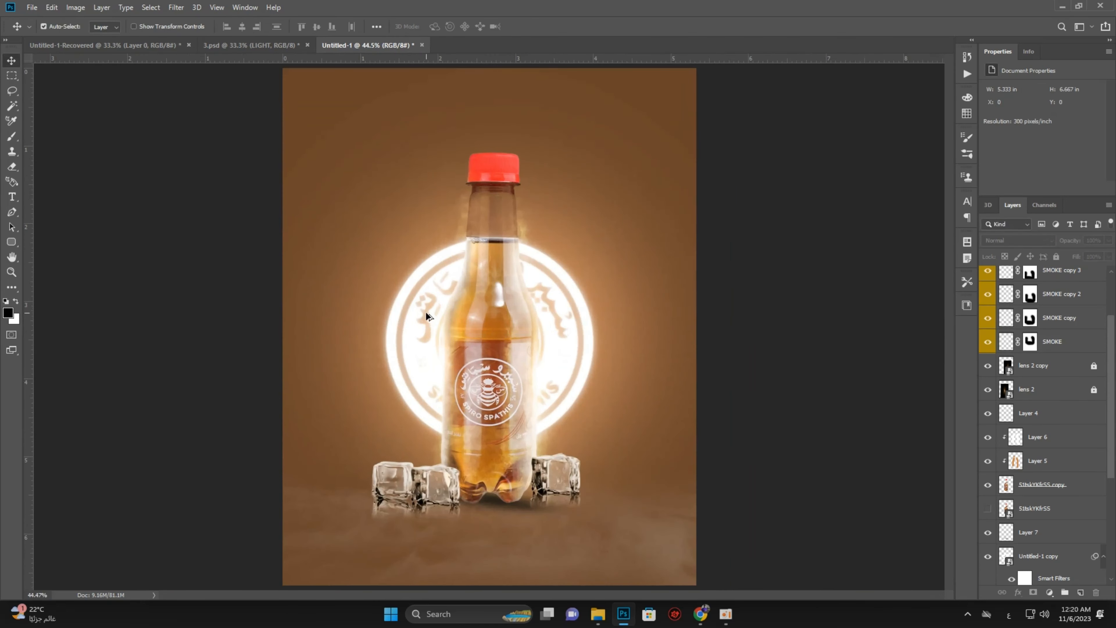
pyautogui.scroll(1, 425, 312)
pyautogui.scroll(-3, 425, 311)
pyautogui.click(425, 311)
pyautogui.click(840, 307)
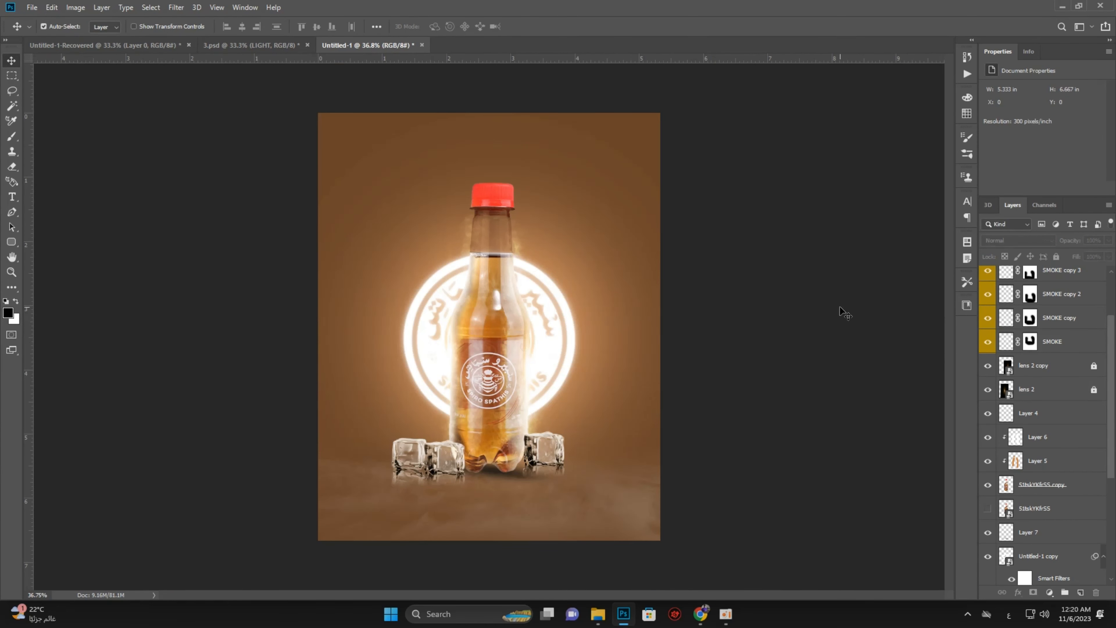
pyautogui.scroll(-1, 706, 347)
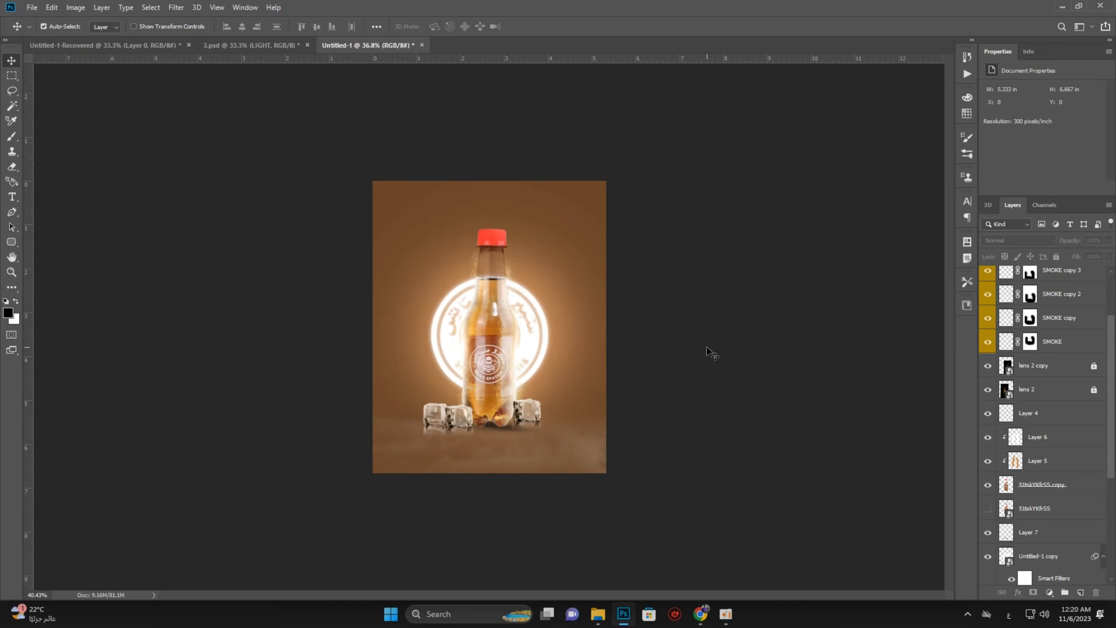
# Move the SMOKE layer up along the bottle's neck and scale it down to about 2.21 by 1.94 inches
pyautogui.scroll(8, 515, 227)
pyautogui.click(559, 306)
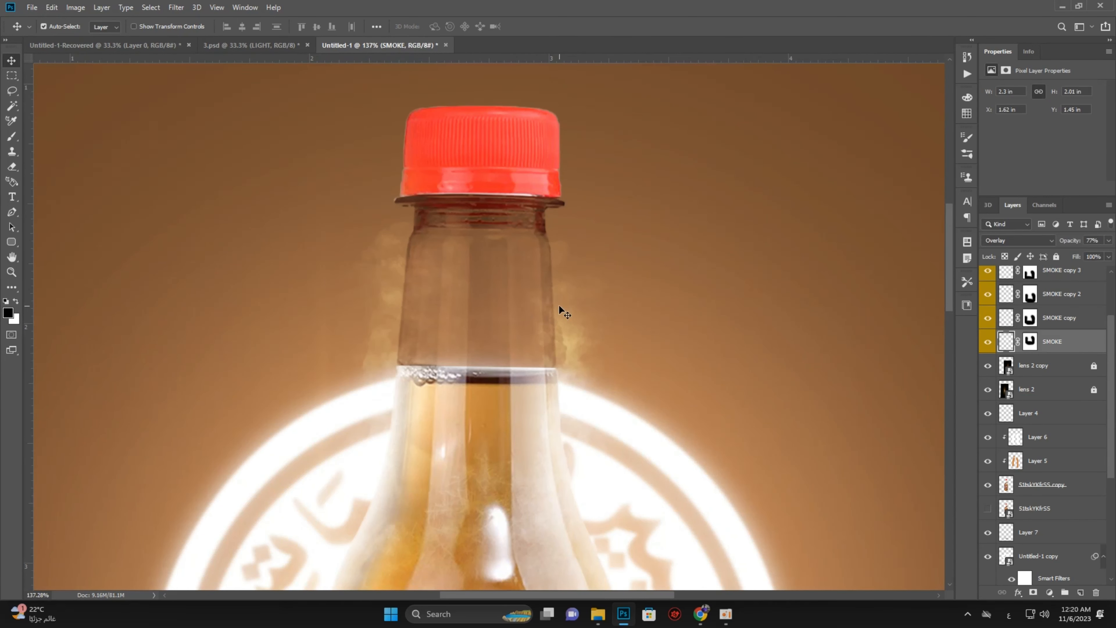
pyautogui.press('Up')
pyautogui.press('Up')
pyautogui.press('Up')
pyautogui.press('Up')
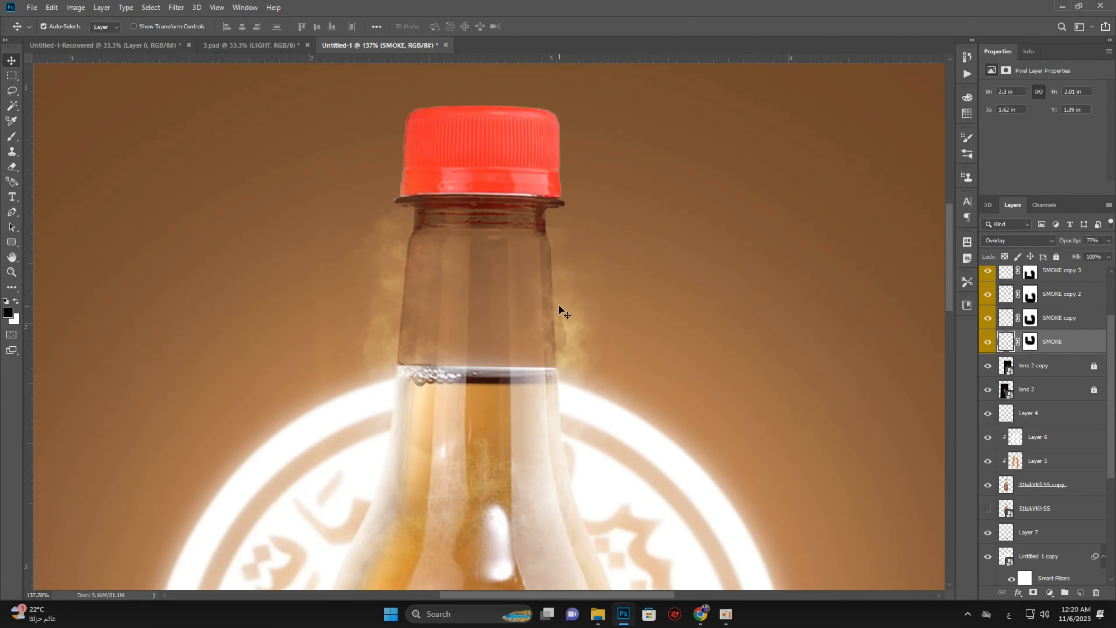
pyautogui.hotkey('ctrl', 't')
pyautogui.moveTo(773, 421); pyautogui.dragTo(762, 419)
pyautogui.moveTo(219, 418); pyautogui.dragTo(237, 416)
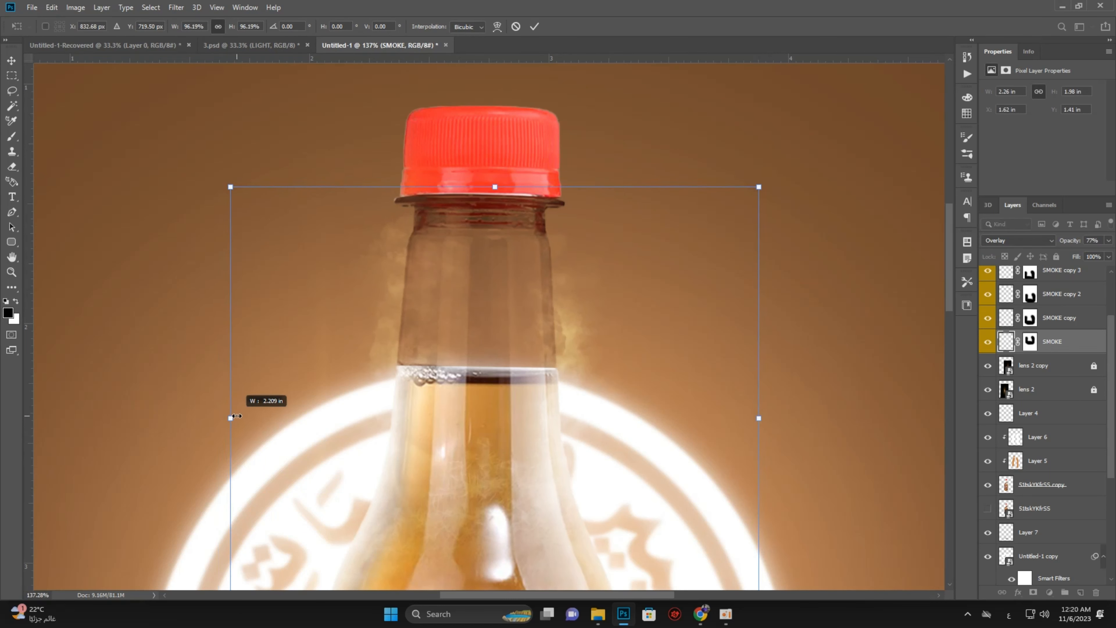
pyautogui.press('Return')
# Rescale the neck smoke to about 2.23 by 1.95 inches and nudge it into place around the bottle
pyautogui.hotkey('ctrl', '0')
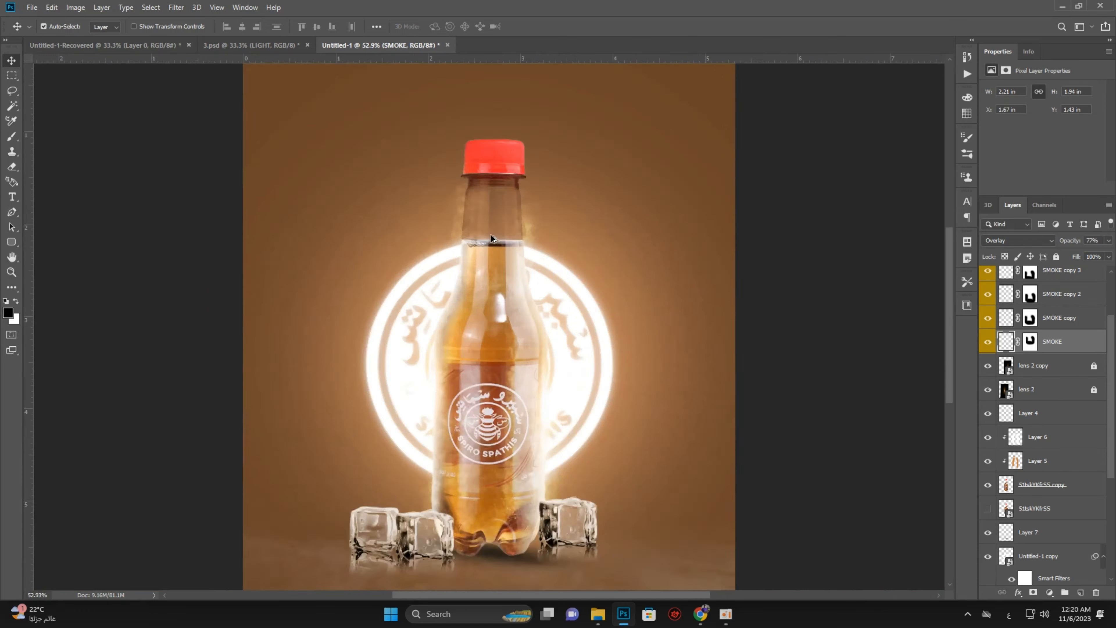
pyautogui.scroll(2, 490, 238)
pyautogui.hotkey('ctrl', 't')
pyautogui.moveTo(339, 274); pyautogui.dragTo(335, 275)
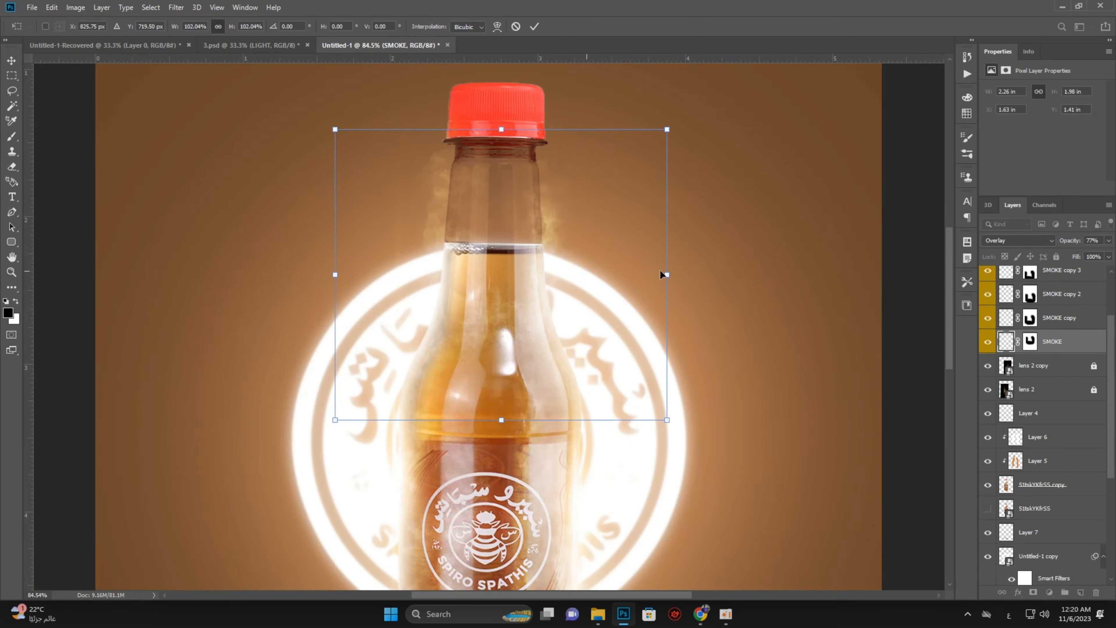
pyautogui.moveTo(668, 272); pyautogui.dragTo(663, 272)
pyautogui.press('Return')
pyautogui.hotkey('shift', 'Right')
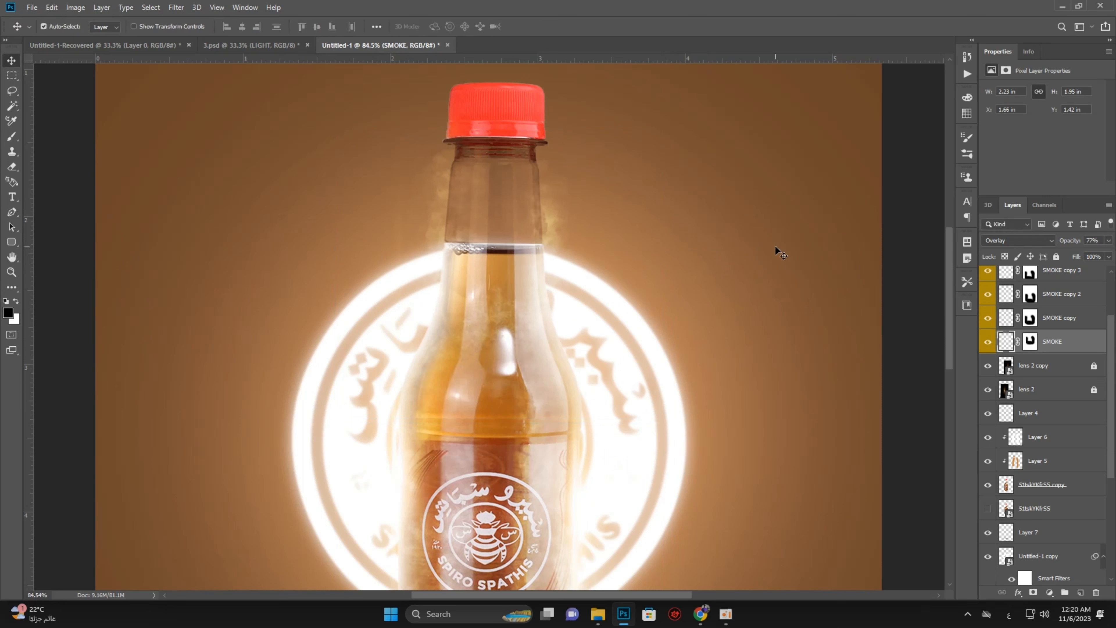
# Narrow the neck smoke to about 2.13 inches without changing its height, and pull its left edge slightly closer to the bottle
pyautogui.hotkey('ctrl', 't')
pyautogui.moveTo(336, 272); pyautogui.dragTo(347, 271)
pyautogui.moveTo(667, 272); pyautogui.dragTo(662, 273)
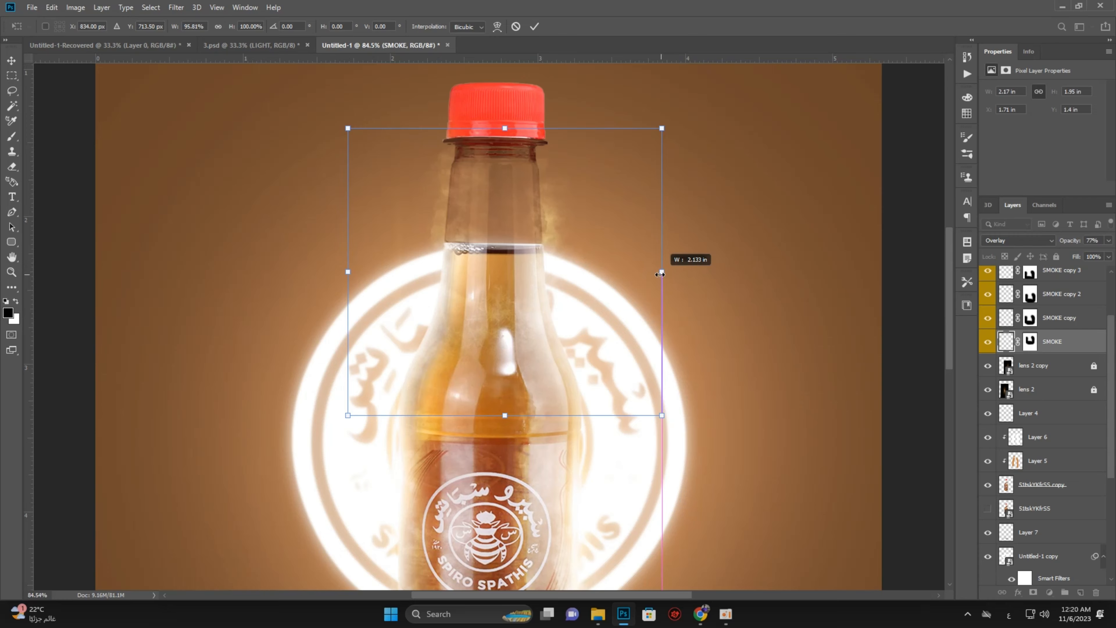
pyautogui.press('Return')
pyautogui.hotkey('ctrl', '0')
pyautogui.scroll(5, 472, 238)
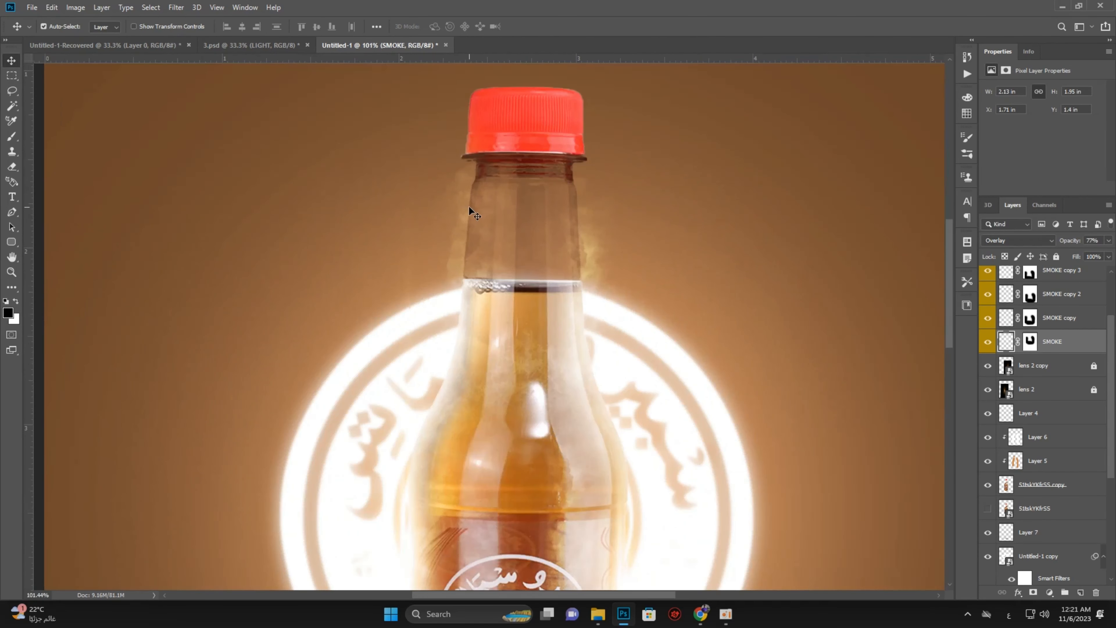
pyautogui.hotkey('ctrl', 't')
pyautogui.moveTo(350, 315); pyautogui.dragTo(353, 315)
pyautogui.press('Return')
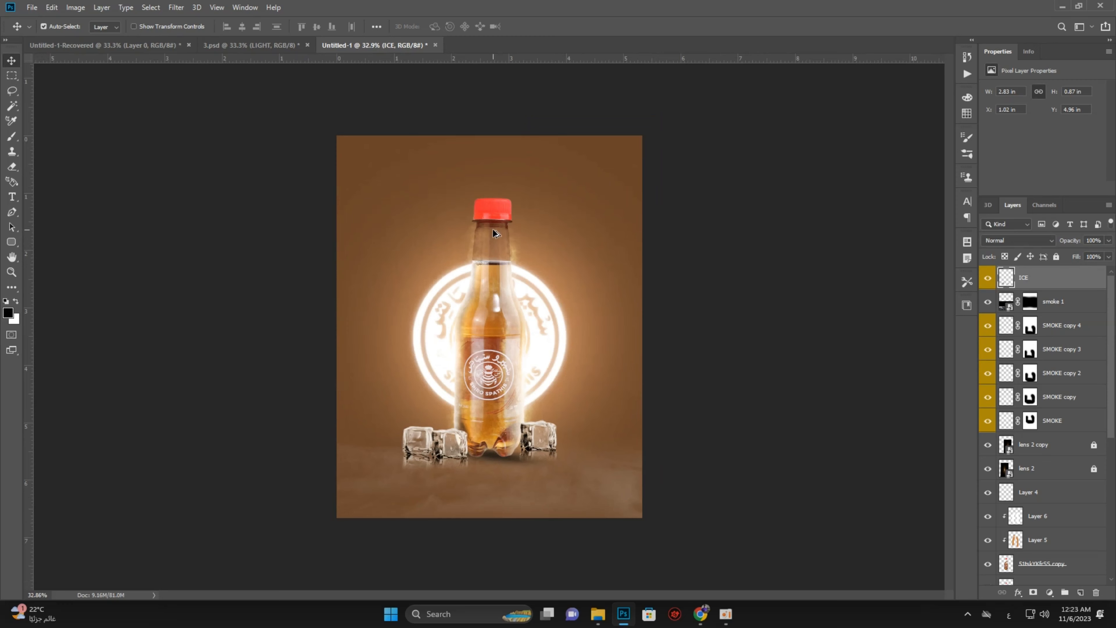
# Add a new empty layer above ICE and set the foreground colour to light brown a7744c sampled from the background
pyautogui.scroll(1, 492, 229)
pyautogui.click(1081, 593)
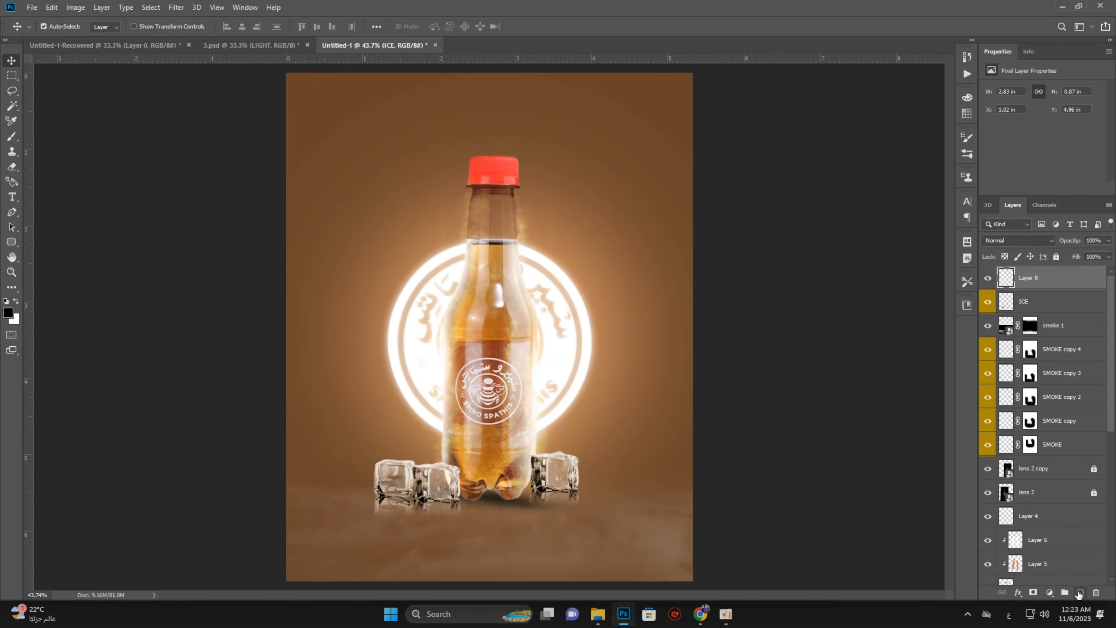
pyautogui.click(8, 313)
pyautogui.click(394, 279)
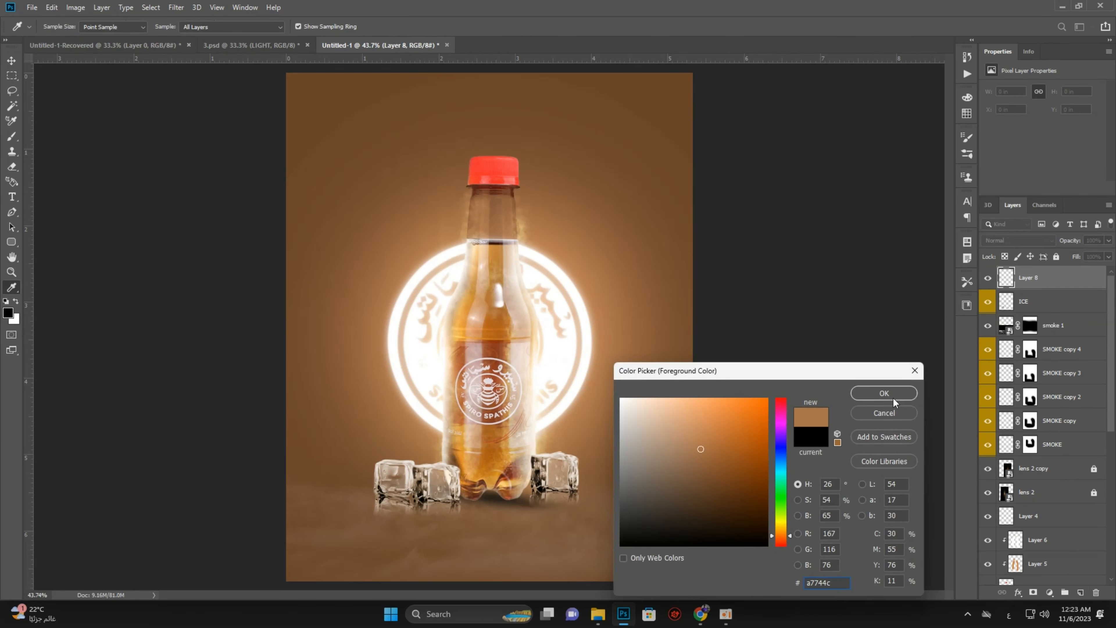
pyautogui.click(885, 393)
# Dab a soft light-brown glow with a 1000 px brush in the upper-left part of the poster
pyautogui.click(12, 139)
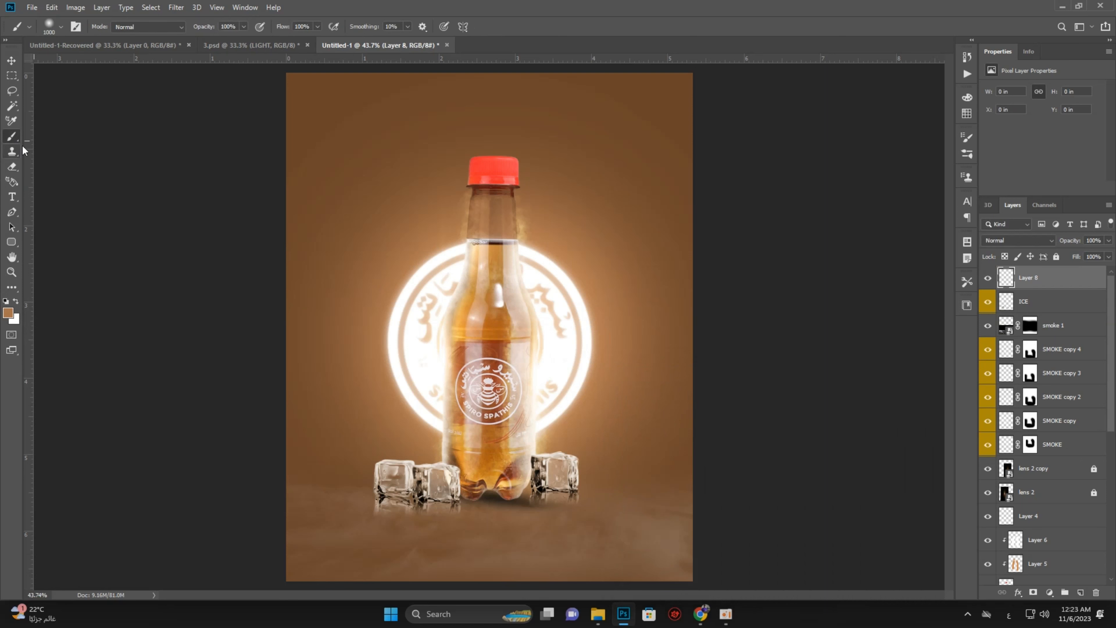
pyautogui.click(353, 151)
pyautogui.click(11, 61)
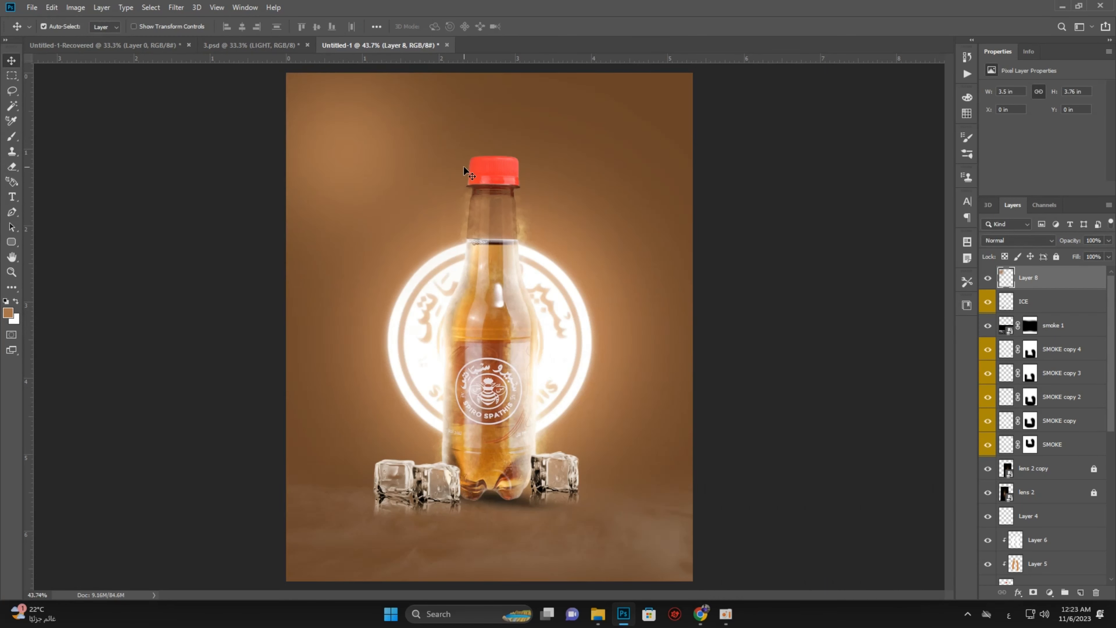
# Colorize the light-brown glow with Hue/Saturation and adjust its tone
pyautogui.hotkey('ctrl', 'u')
pyautogui.click(891, 300)
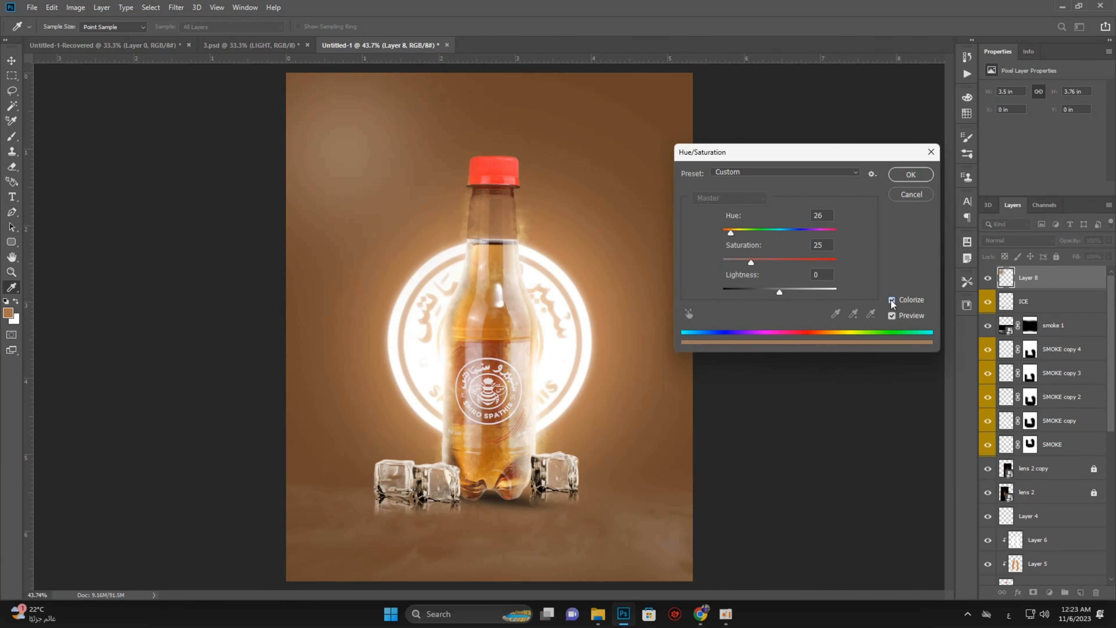
pyautogui.moveTo(731, 232); pyautogui.dragTo(765, 269)
pyautogui.click(910, 176)
# Distort the glow to about 3.5 by 4.07 inches and move it partly beyond the poster's upper-left corner
pyautogui.hotkey('ctrl', 't')
pyautogui.moveTo(287, 217); pyautogui.dragTo(247, 179)
pyautogui.moveTo(554, 221); pyautogui.dragTo(555, 258)
pyautogui.click(827, 249)
pyautogui.moveTo(381, 171); pyautogui.dragTo(352, 167)
# Lower the glow layer's opacity to 82%
pyautogui.click(1109, 241)
pyautogui.moveTo(1091, 254)
pyautogui.mouseDown()
pyautogui.moveTo(1078, 256)
pyautogui.moveTo(1098, 256)
pyautogui.mouseUp()
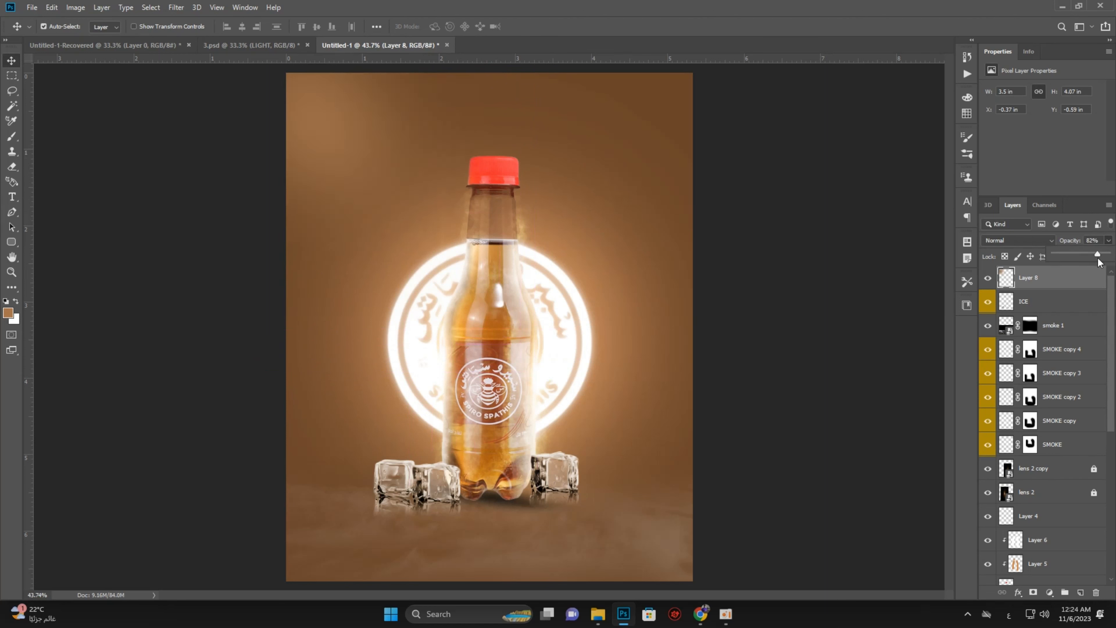
# Move the glow down the poster's left side and hide its hard upper edge with a soft brush on a new layer mask
pyautogui.moveTo(321, 137); pyautogui.dragTo(320, 227)
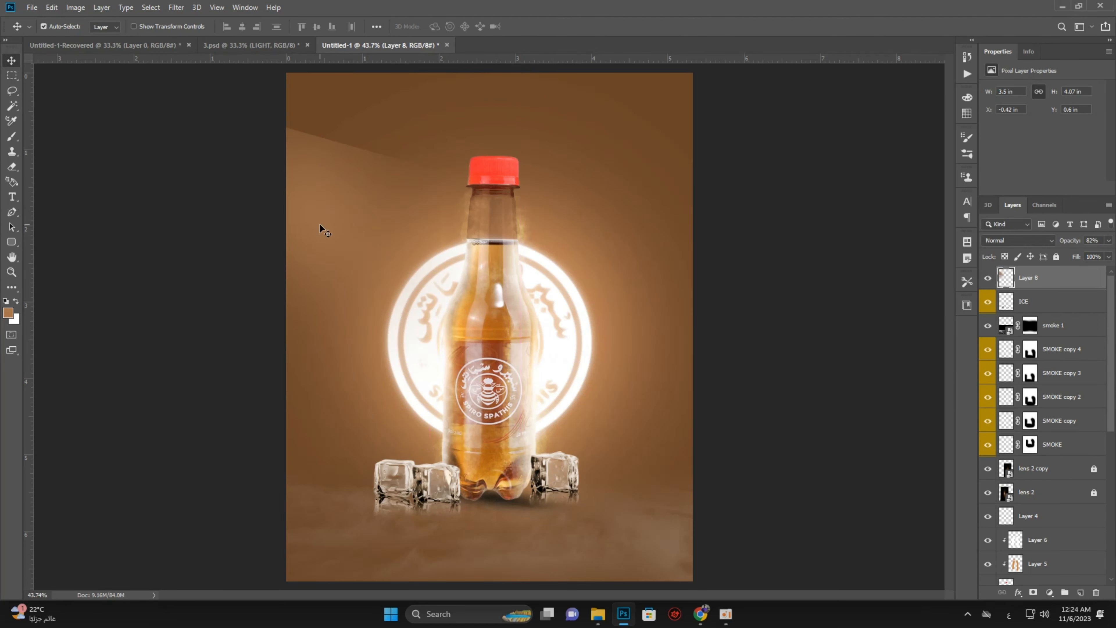
pyautogui.click(1034, 593)
pyautogui.click(12, 136)
pyautogui.scroll(-3, 498, 79)
pyautogui.moveTo(386, 109)
pyautogui.mouseDown()
pyautogui.moveTo(461, 120)
pyautogui.moveTo(421, 134)
pyautogui.moveTo(462, 141)
pyautogui.mouseUp()
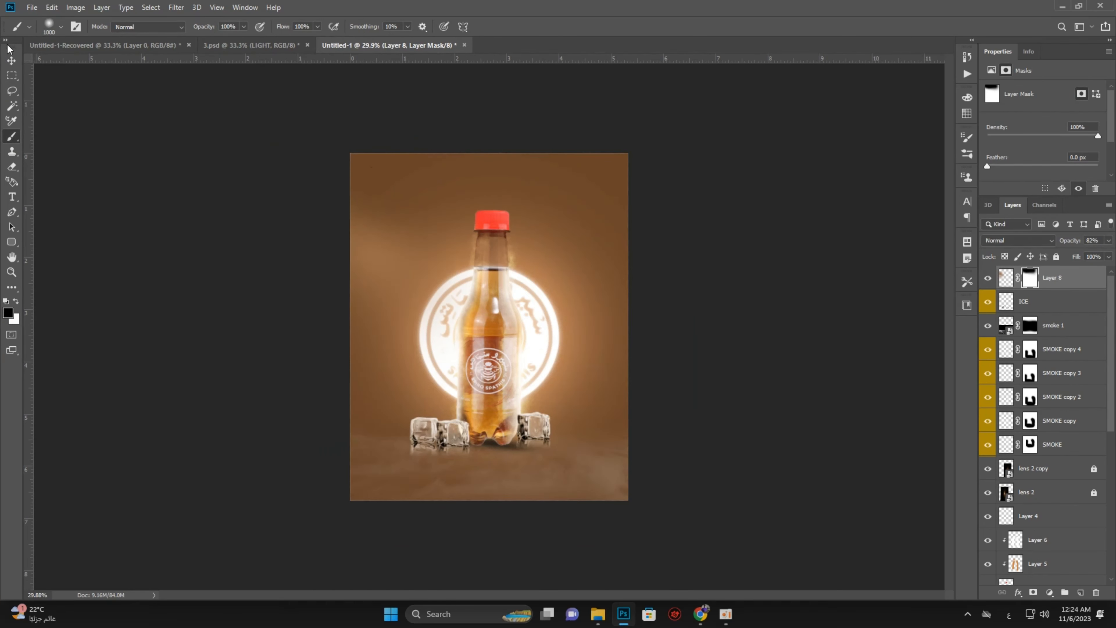
# Darken the poster's bottom and top edges with linear dark-to-transparent gradients on a new layer
pyautogui.click(12, 61)
pyautogui.scroll(5, 459, 202)
pyautogui.scroll(-2, 395, 231)
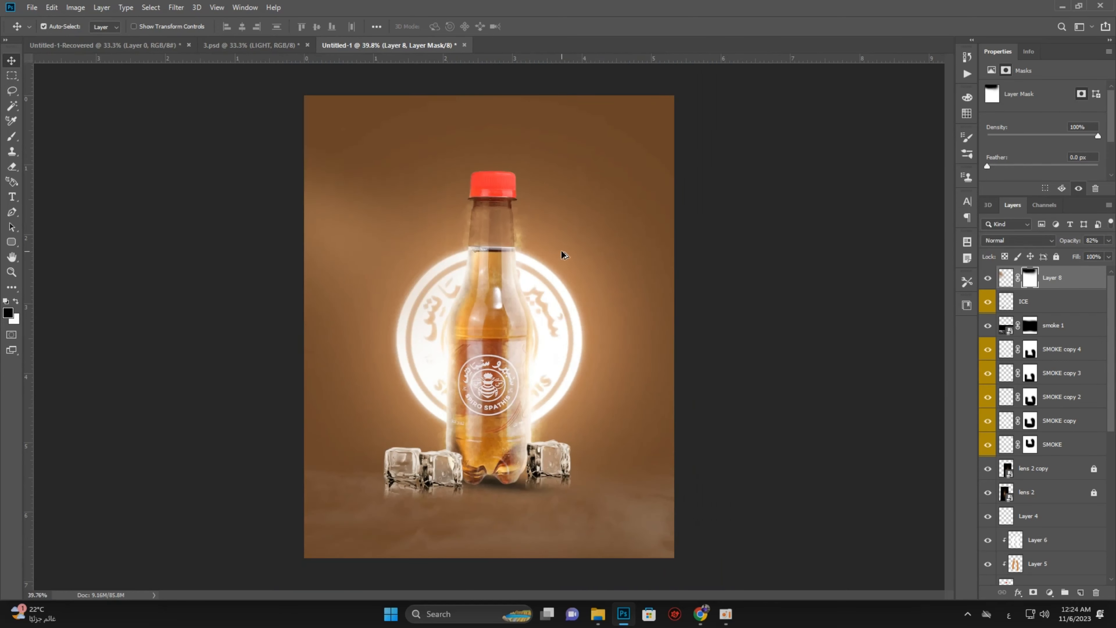
pyautogui.click(852, 357)
pyautogui.click(1081, 592)
pyautogui.click(15, 289)
pyautogui.click(14, 290)
pyautogui.click(83, 553)
pyautogui.scroll(-2, 484, 563)
pyautogui.moveTo(484, 456); pyautogui.dragTo(473, 577)
pyautogui.moveTo(491, 489); pyautogui.dragTo(491, 574)
pyautogui.scroll(1, 544, 469)
pyautogui.scroll(-2, 850, 320)
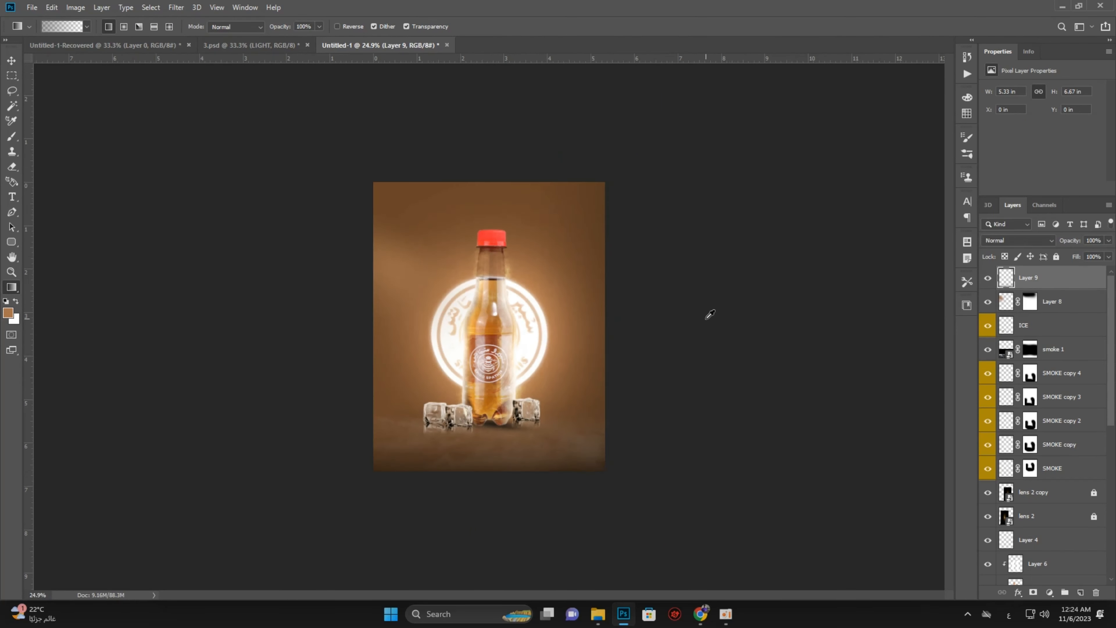
pyautogui.moveTo(494, 99); pyautogui.dragTo(497, 335)
# Lower the edge-gradient layer's opacity to 85% and deselect the layer
pyautogui.scroll(-1, 493, 157)
pyautogui.scroll(4, 531, 205)
pyautogui.scroll(-1, 744, 413)
pyautogui.click(1109, 241)
pyautogui.moveTo(1110, 255); pyautogui.dragTo(1100, 255)
pyautogui.scroll(-1, 731, 307)
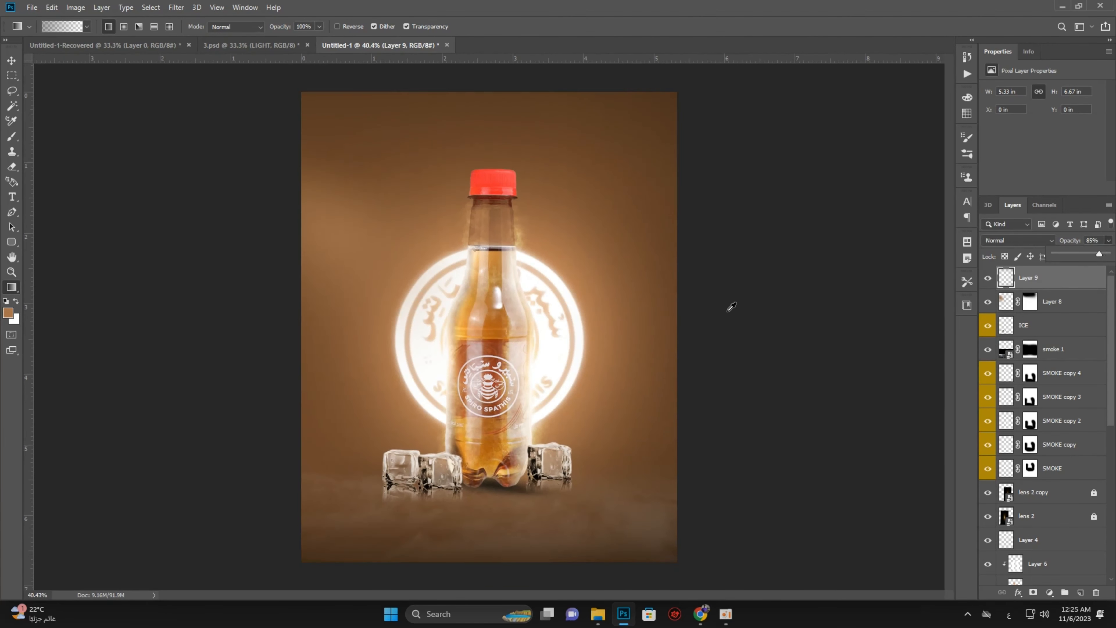
pyautogui.click(8, 58)
pyautogui.scroll(3, 421, 276)
pyautogui.click(275, 236)
pyautogui.click(1108, 241)
pyautogui.scroll(-3, 661, 249)
pyautogui.click(86, 109)
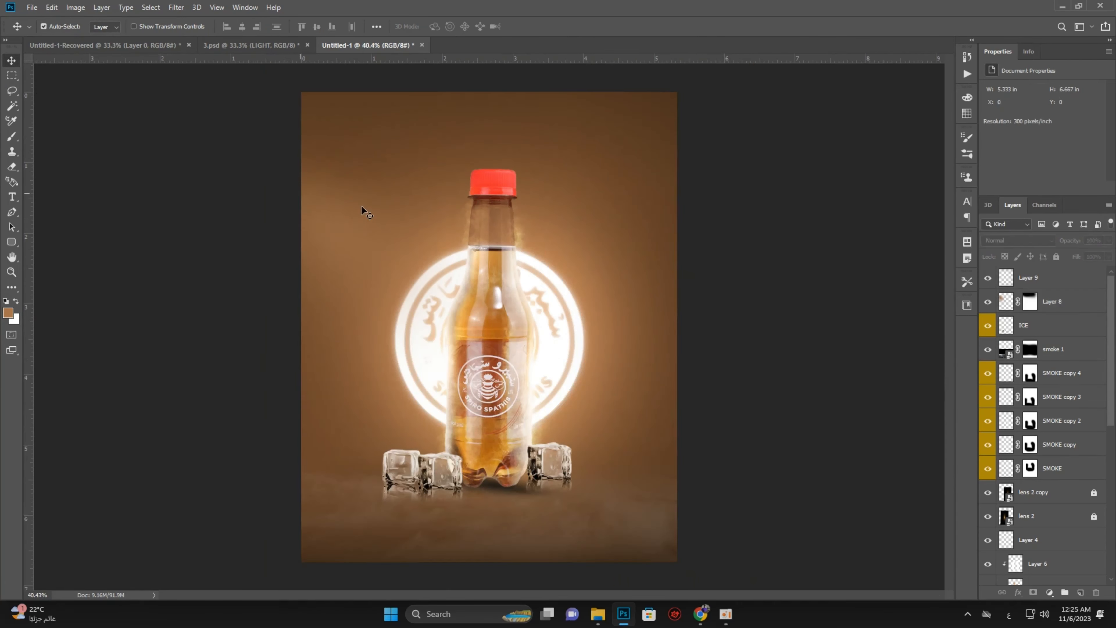
# Add a Brightness/Contrast adjustment layer above all layers with Brightness 2 and Contrast 6
pyautogui.scroll(-1, 453, 228)
pyautogui.click(1051, 592)
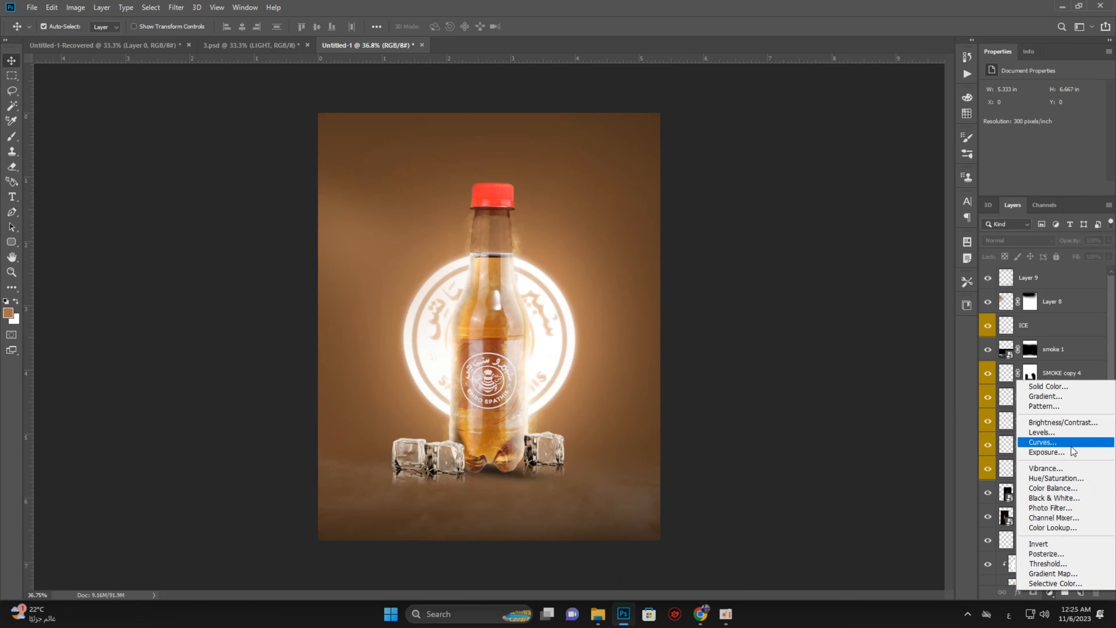
pyautogui.click(1063, 423)
pyautogui.moveTo(1043, 122); pyautogui.dragTo(1040, 121)
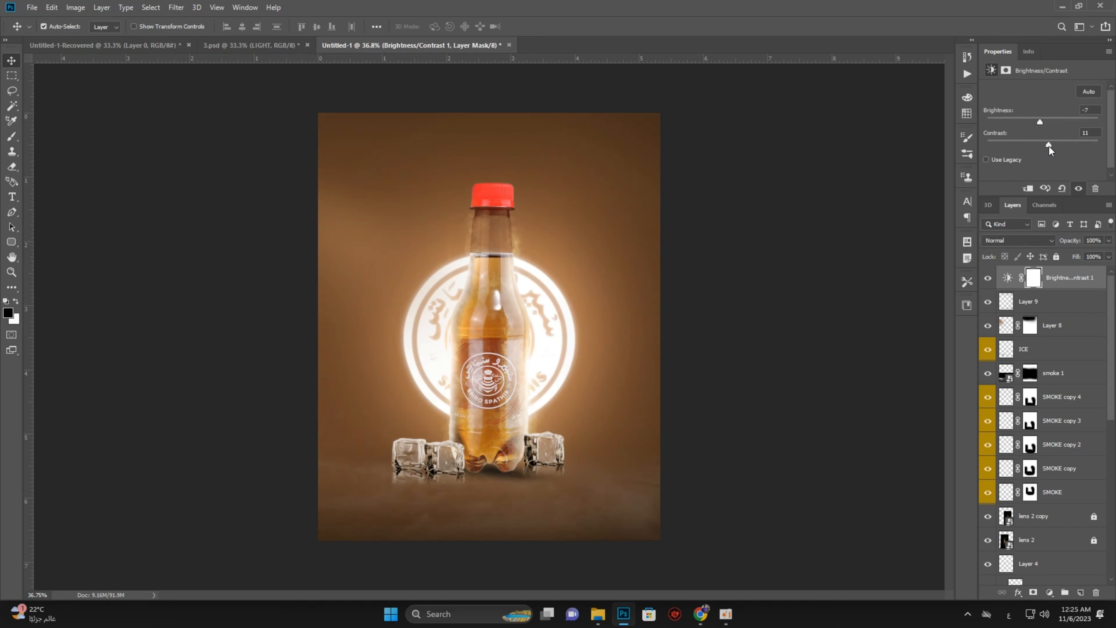
pyautogui.moveTo(1041, 122); pyautogui.dragTo(1044, 123)
pyautogui.scroll(1, 738, 203)
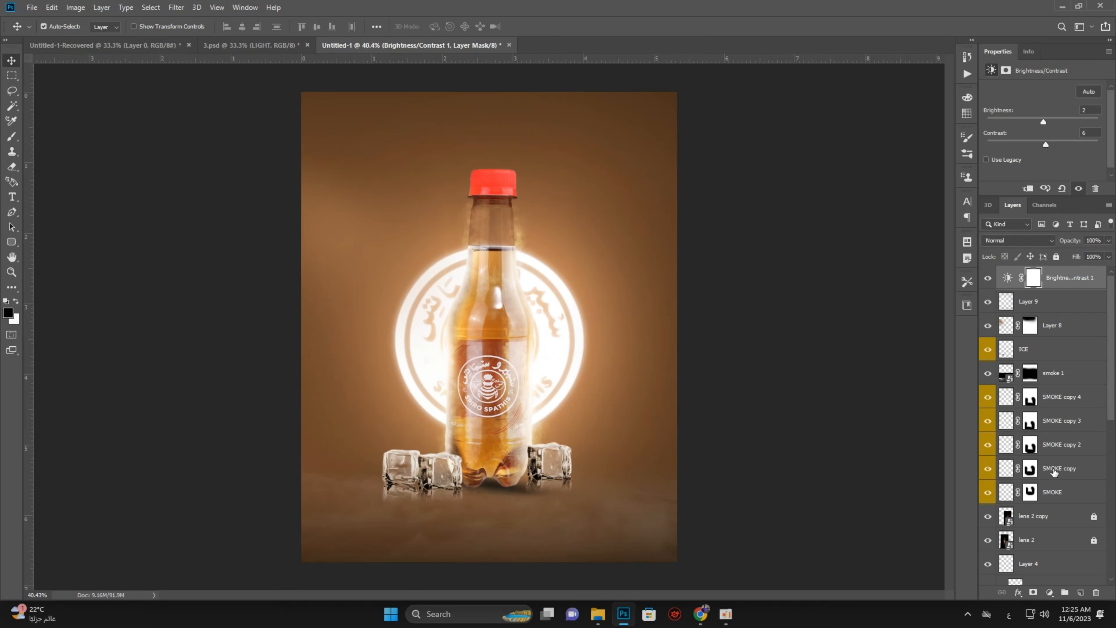
# Add a Hue/Saturation adjustment layer on top with Hue +1 and Saturation 0
pyautogui.click(1049, 592)
pyautogui.click(1046, 491)
pyautogui.moveTo(1043, 137); pyautogui.dragTo(1040, 137)
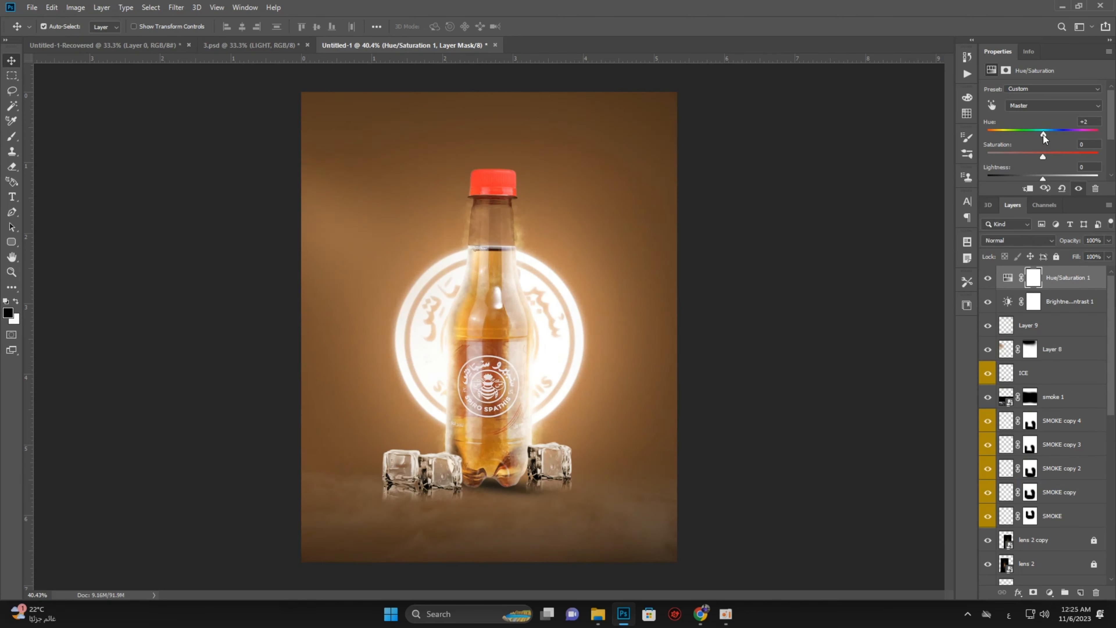
pyautogui.click(1043, 136)
pyautogui.moveTo(1040, 156); pyautogui.dragTo(1044, 157)
pyautogui.click(1083, 144)
pyautogui.click(1050, 593)
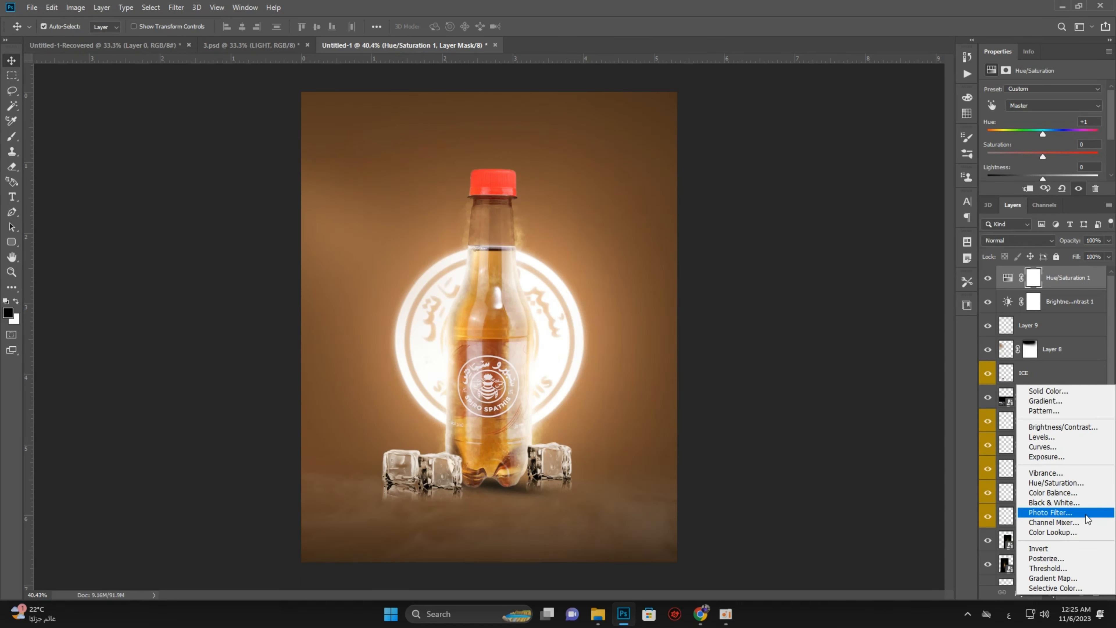
pyautogui.click(878, 445)
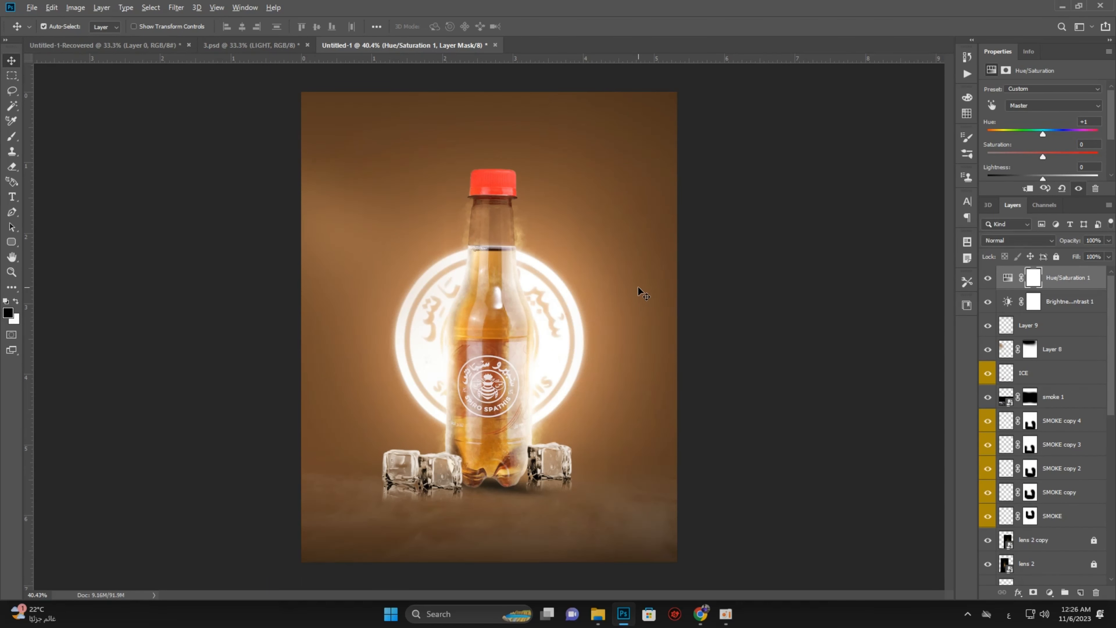
# Compare the poster with and without the Hue/Saturation adjustment and examine the bottle's base and ice cubes up close
pyautogui.click(987, 280)
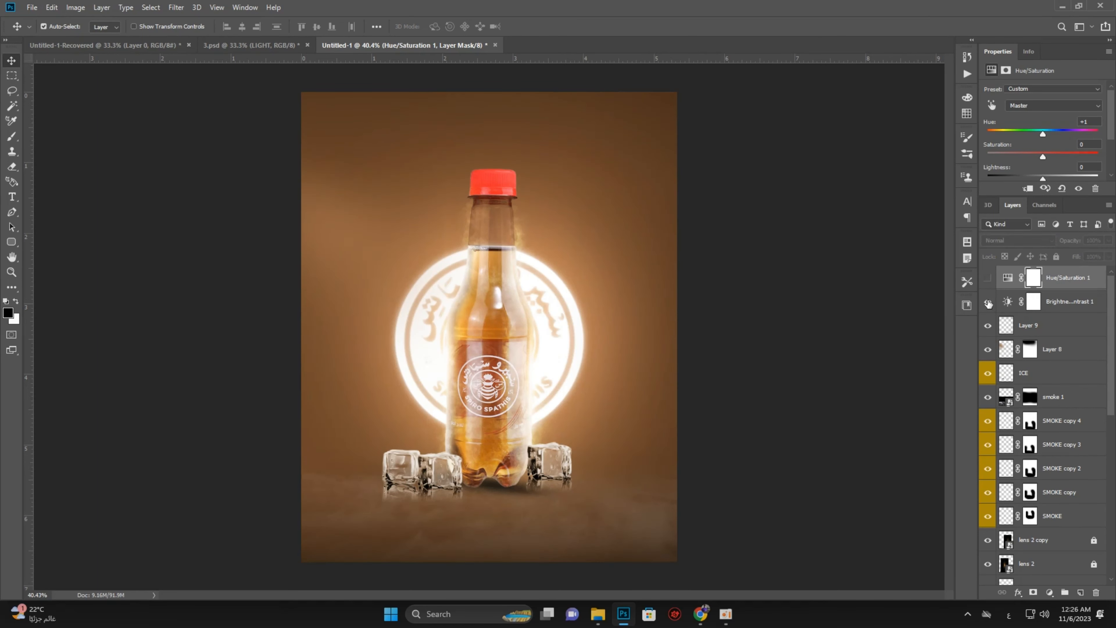
pyautogui.click(988, 278)
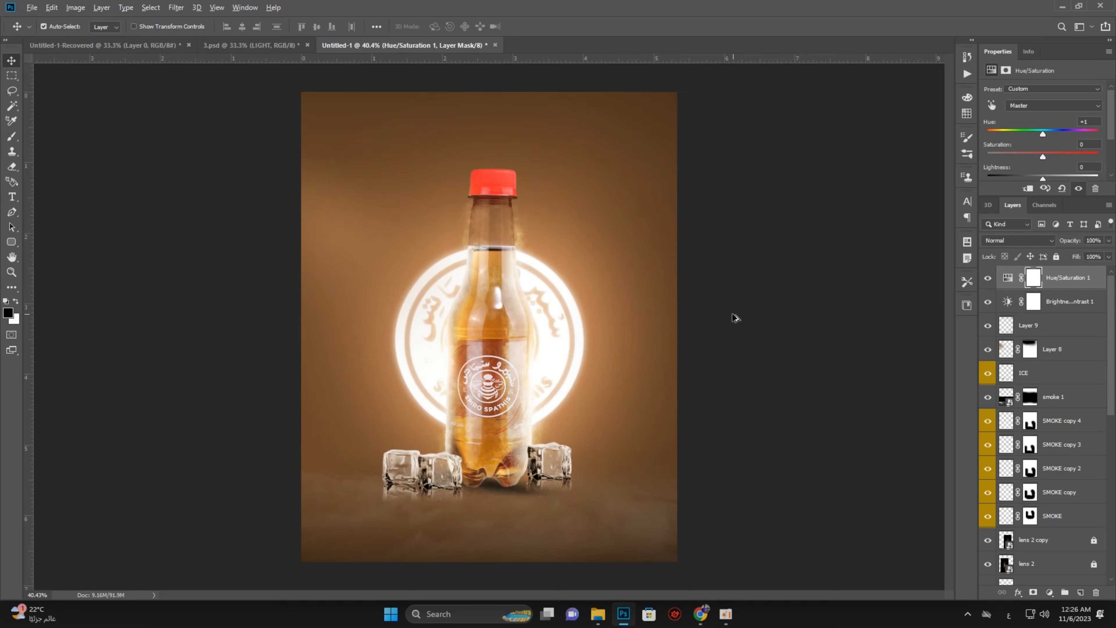
pyautogui.click(730, 220)
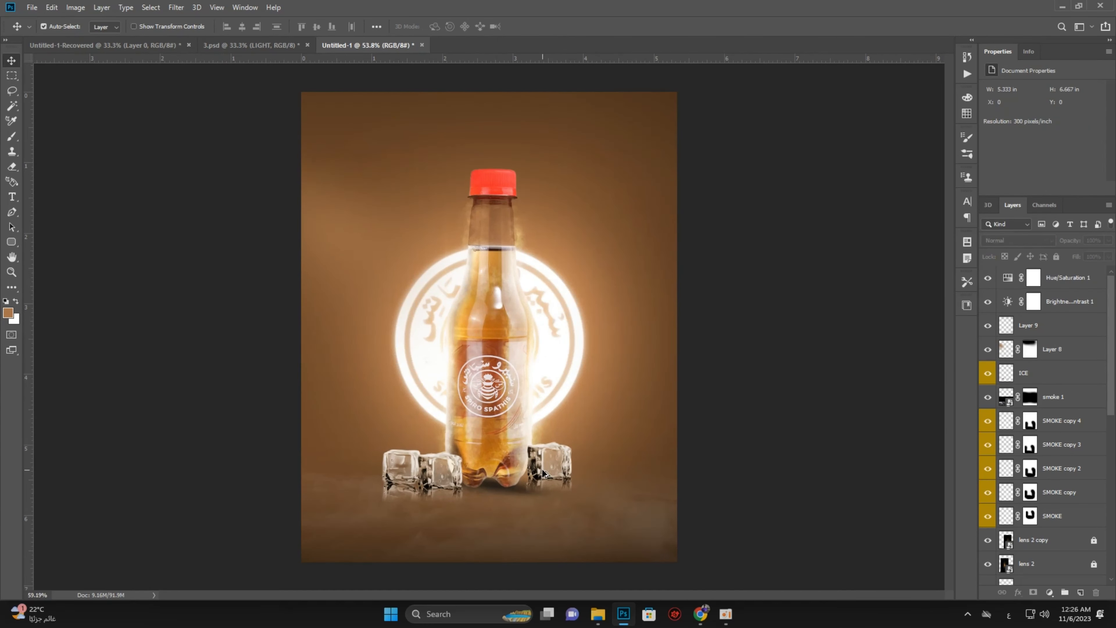
pyautogui.scroll(3, 543, 474)
pyautogui.click(529, 394)
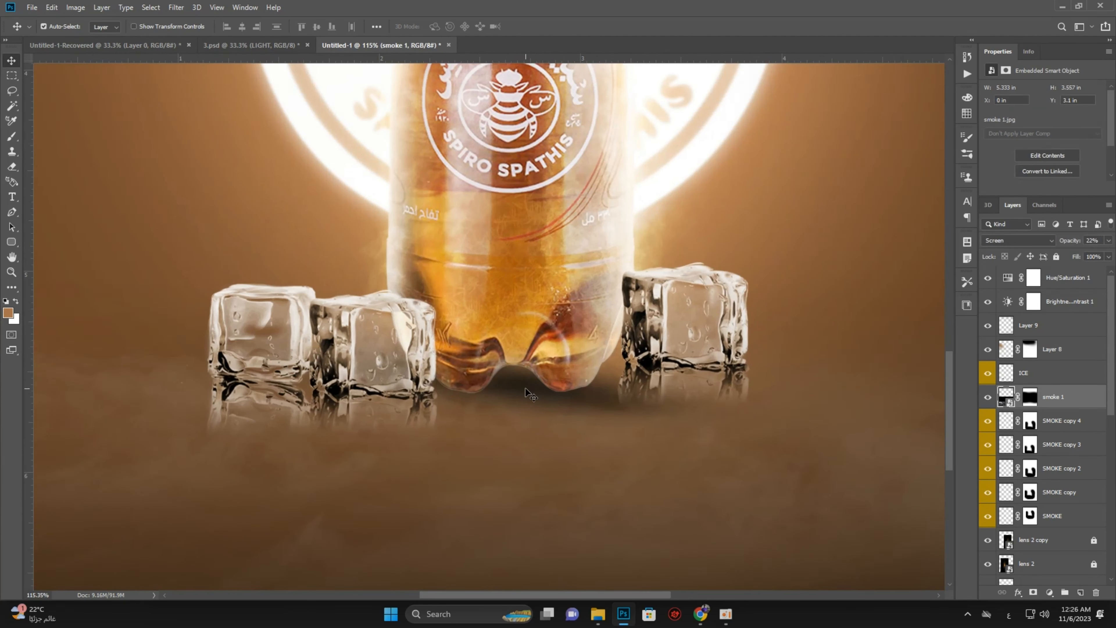
pyautogui.scroll(-4, 529, 393)
pyautogui.scroll(3, 568, 301)
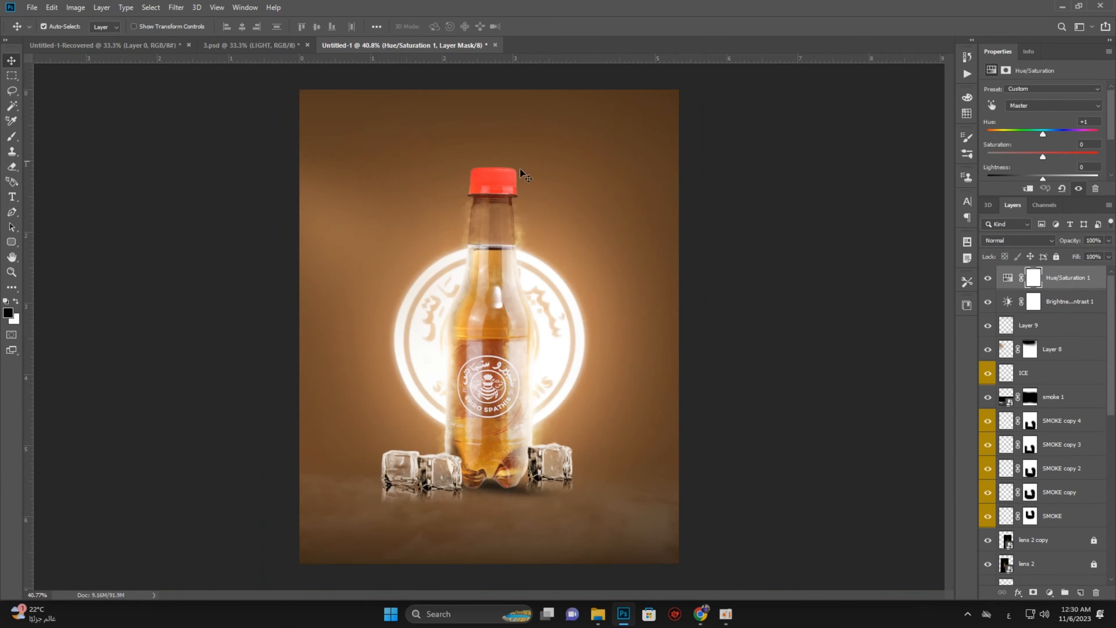
# Place the Arabic tagline PNG in the poster's upper-left area, scaled to about 1.63 by 1.4 inches
pyautogui.click(1062, 6)
pyautogui.moveTo(453, 123); pyautogui.dragTo(389, 173)
pyautogui.moveTo(572, 338); pyautogui.dragTo(480, 177)
pyautogui.moveTo(574, 160); pyautogui.dragTo(546, 142)
pyautogui.moveTo(224, 159); pyautogui.dragTo(228, 188)
pyautogui.press('Return')
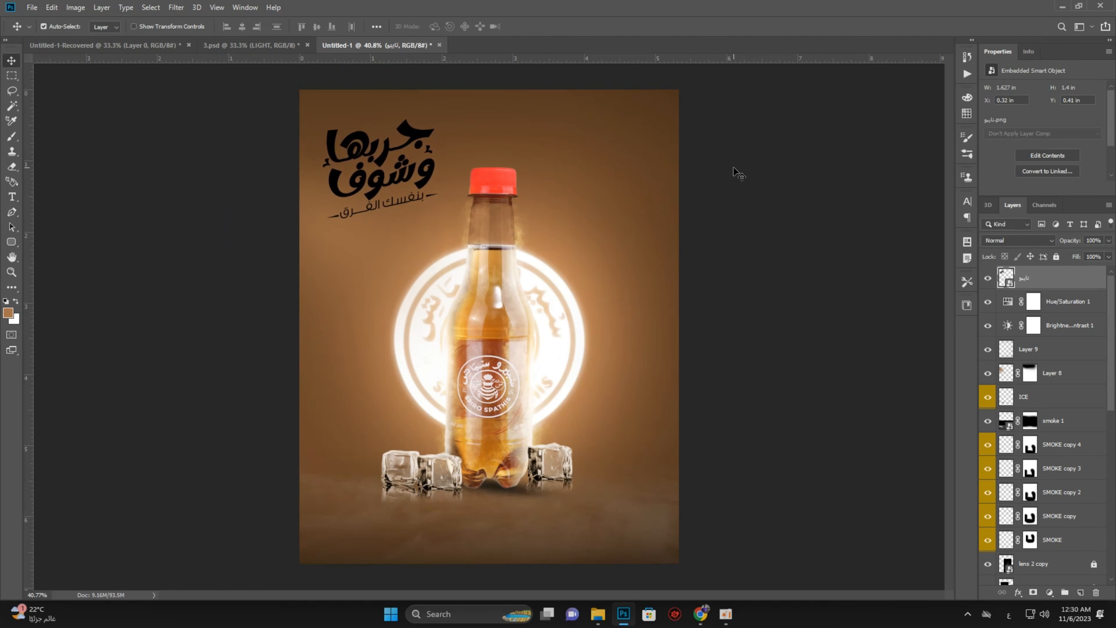
# Move the tagline closer to the poster's top edge, at about X 0.39 in and Y 0.25 in
pyautogui.scroll(1, 400, 143)
pyautogui.moveTo(400, 141); pyautogui.dragTo(373, 228)
pyautogui.scroll(3, 375, 219)
pyautogui.press('Up')
pyautogui.press('Up')
pyautogui.press('Up')
pyautogui.press('Up')
pyautogui.press('Up')
pyautogui.press('Up')
pyautogui.press('Up')
pyautogui.press('Up')
pyautogui.press('Up')
pyautogui.press('Up')
pyautogui.press('Left')
pyautogui.press('Left')
pyautogui.press('Left')
pyautogui.press('Left')
pyautogui.press('Up')
pyautogui.press('Up')
pyautogui.press('Up')
pyautogui.press('Up')
pyautogui.press('Up')
pyautogui.press('Up')
pyautogui.moveTo(381, 204); pyautogui.dragTo(404, 181)
pyautogui.hotkey('ctrl', 'u')
pyautogui.click(638, 267)
pyautogui.click(676, 166)
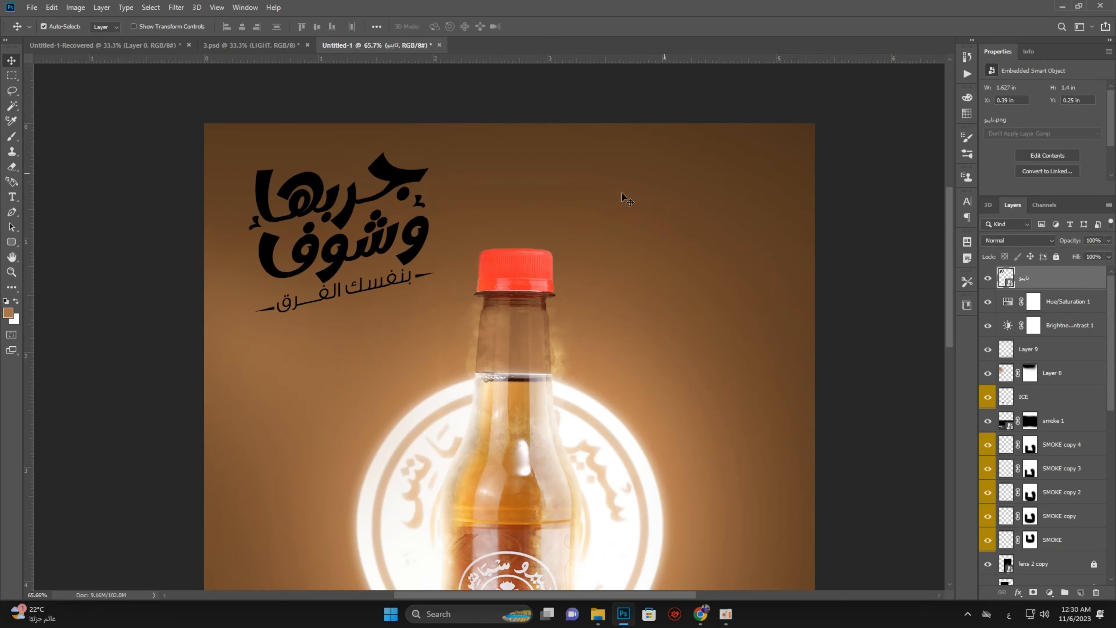
# Recolor the tagline white (ffffff) with a Color Overlay layer style at 100% opacity
pyautogui.doubleClick(1064, 280)
pyautogui.click(684, 426)
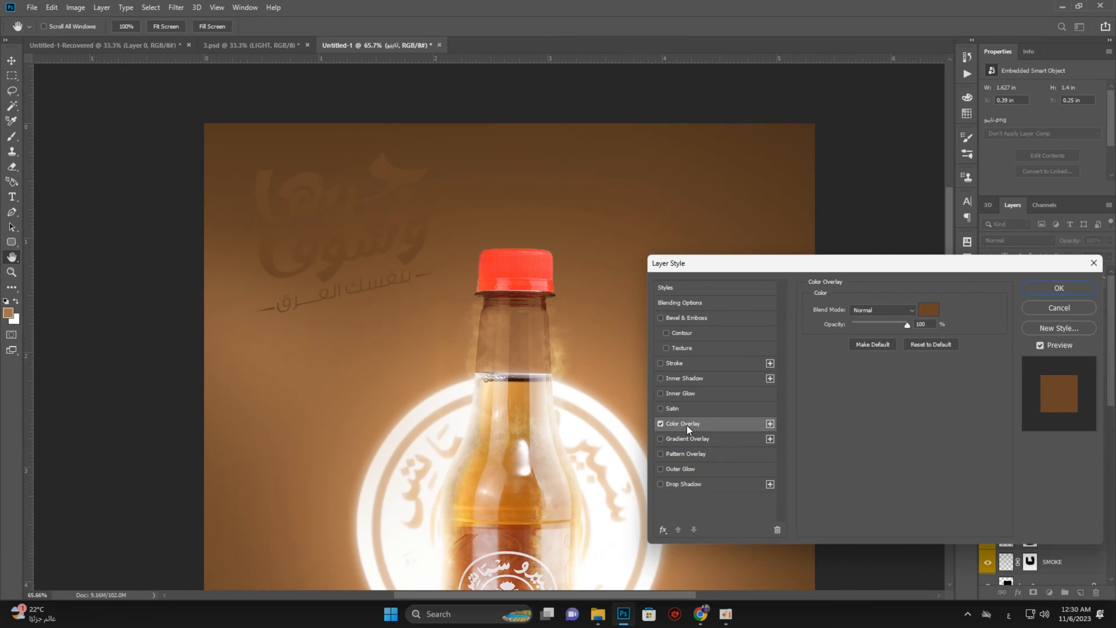
pyautogui.click(928, 309)
pyautogui.click(589, 371)
pyautogui.click(621, 399)
pyautogui.click(864, 394)
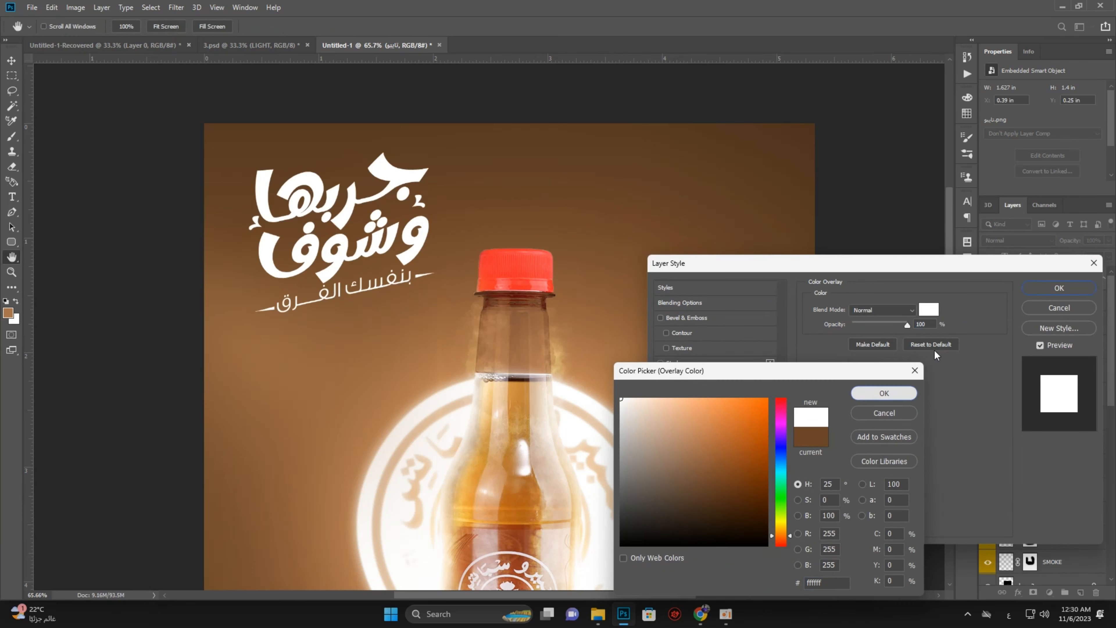
pyautogui.click(1070, 289)
# Nudge the white tagline slightly down to about Y 0.28 in and check the whole poster
pyautogui.press('Down')
pyautogui.press('Down')
pyautogui.press('Down')
pyautogui.press('Down')
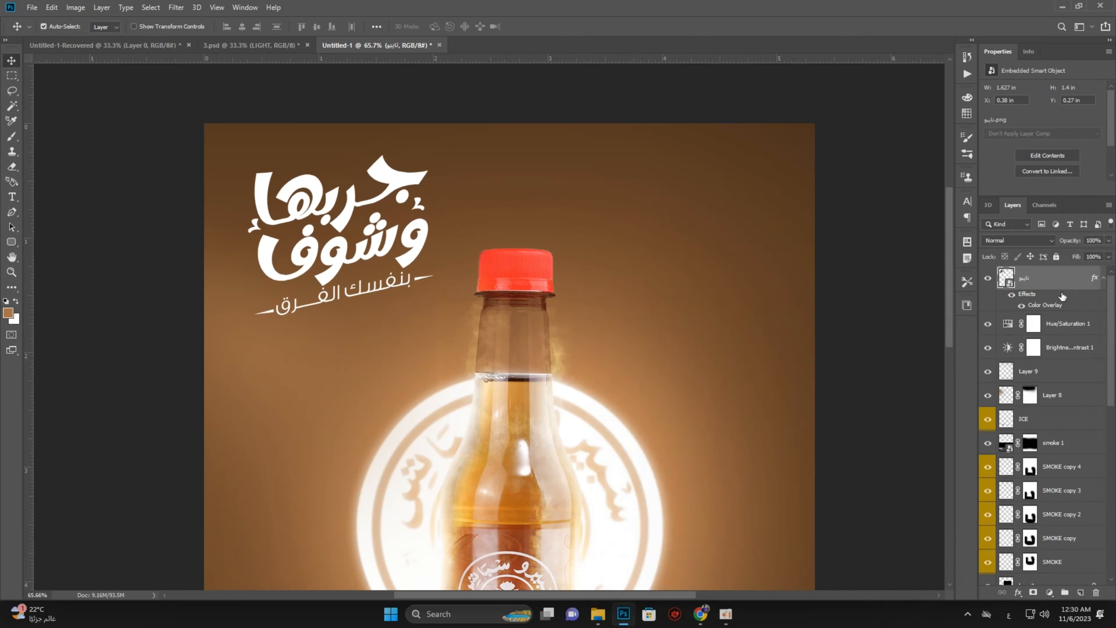
pyautogui.hotkey('ctrl', '0')
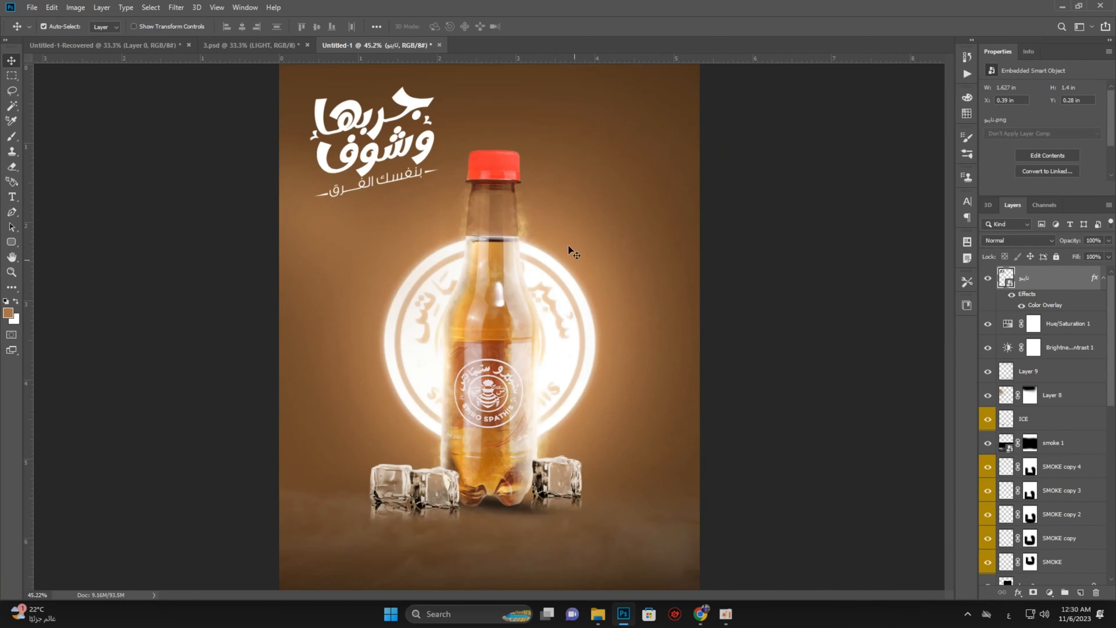